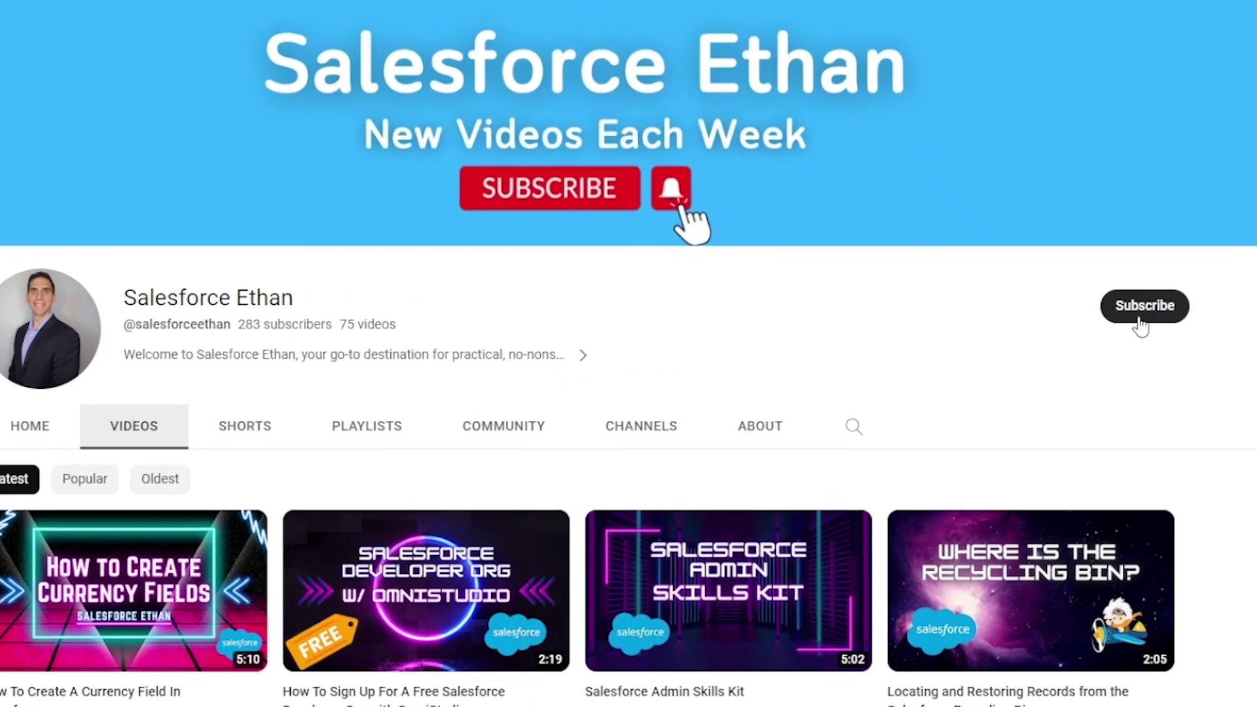
Step: Subscribe to the Salesforce tutorial channel with All notifications turned on
left_click(1140, 320)
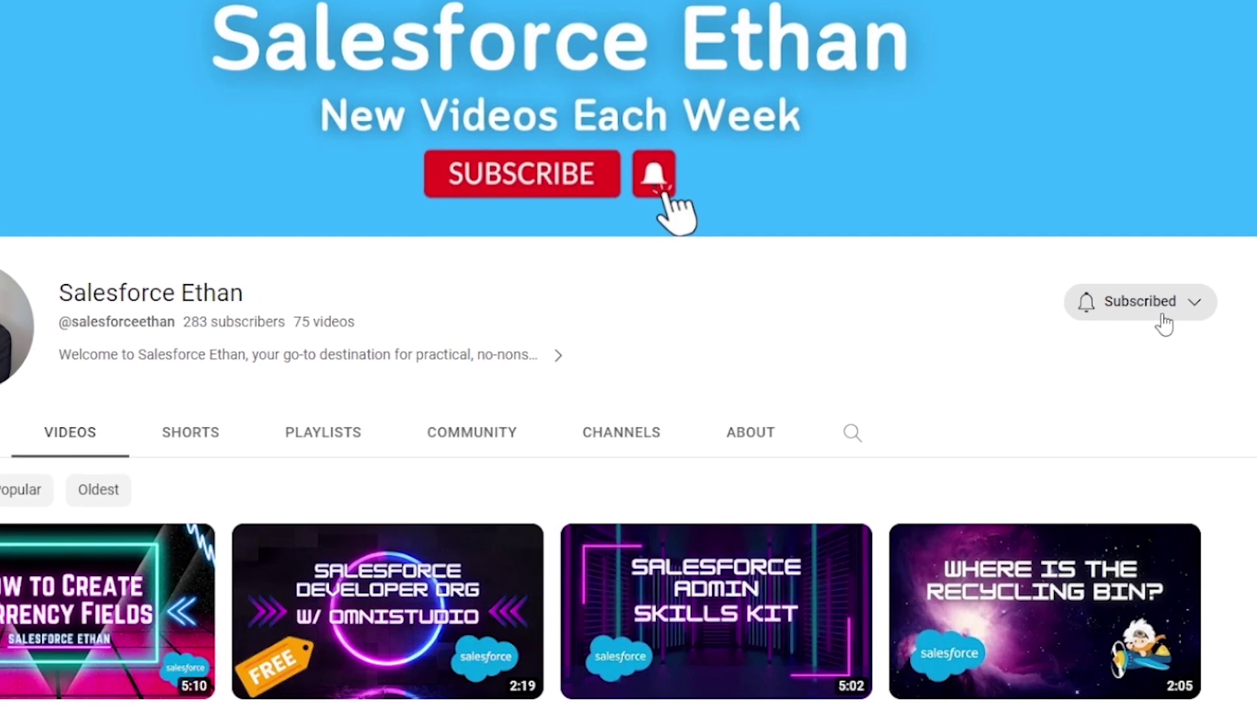
left_click(1198, 302)
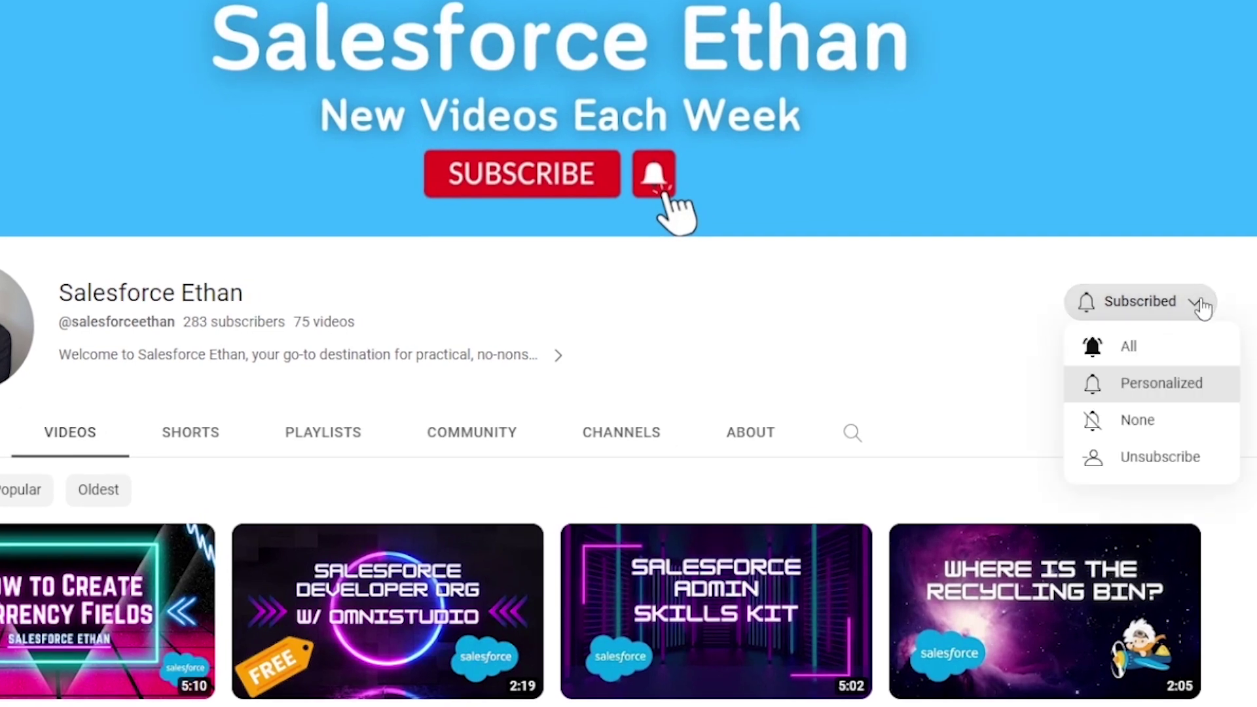
left_click(1142, 354)
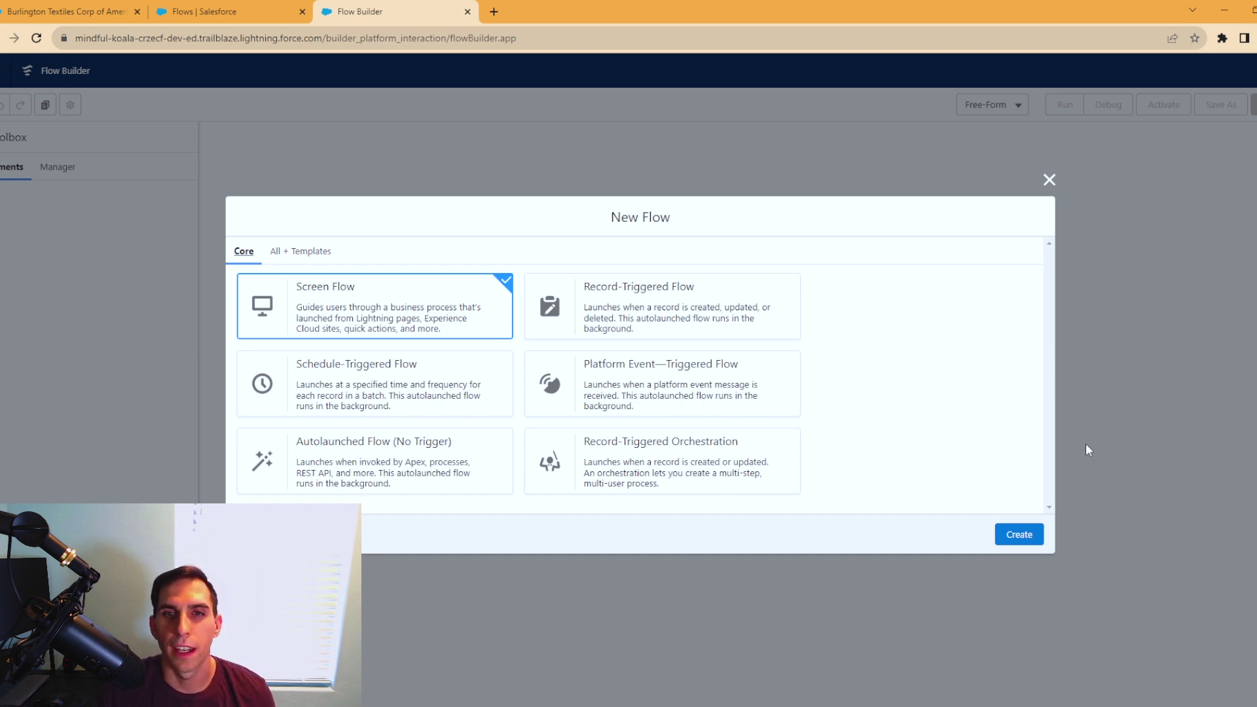
Step: Create a new Screen Flow from the New Flow dialog
left_click(1023, 534)
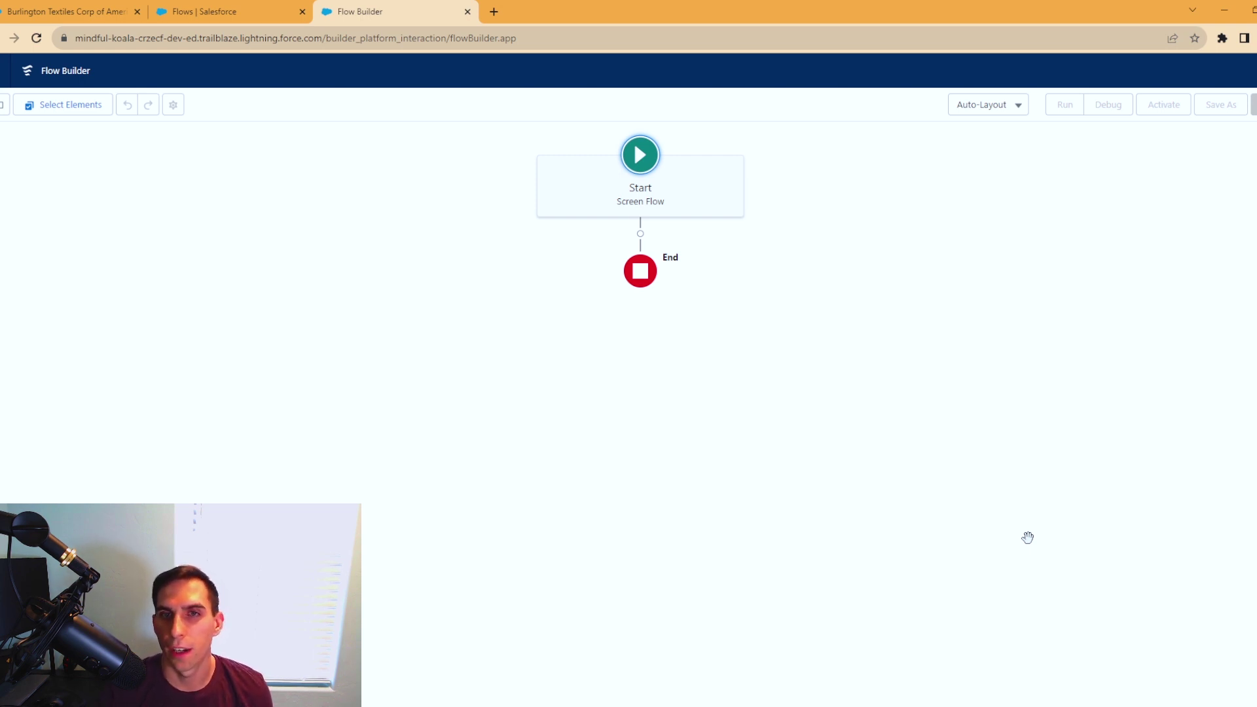
Step: Add a screen labelled screen1 between Start and End with its header hidden
left_click(641, 233)
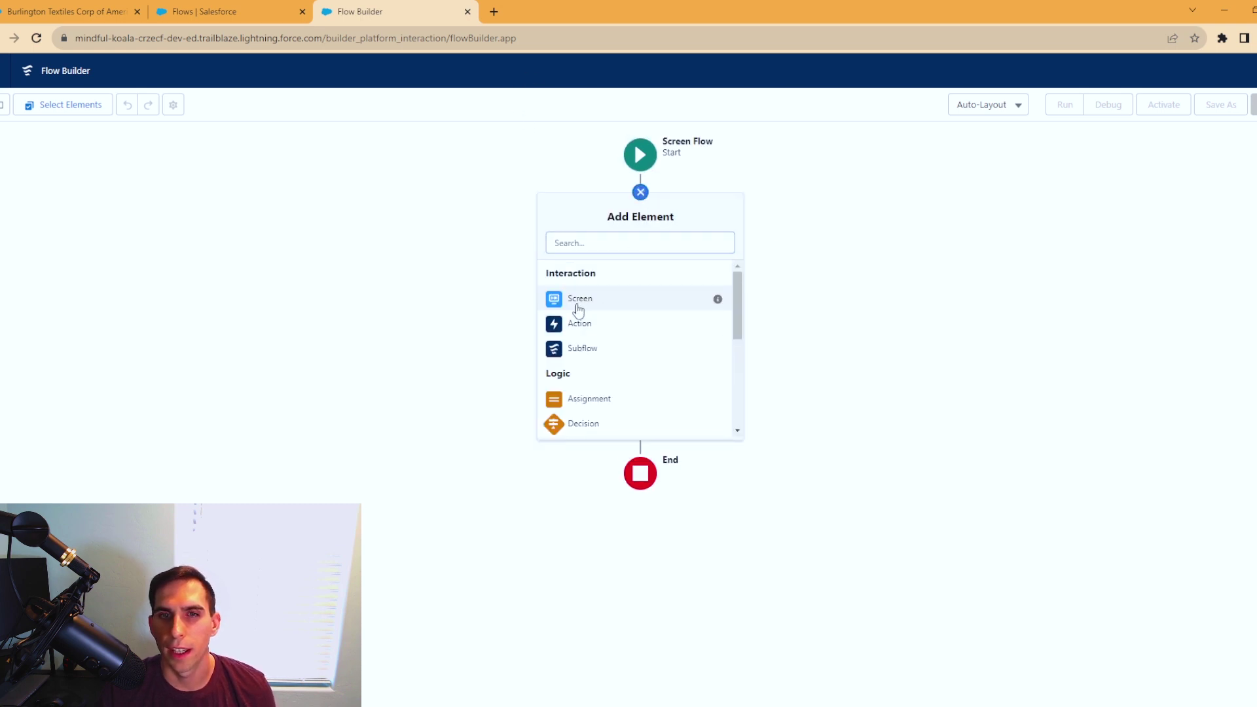
left_click(576, 304)
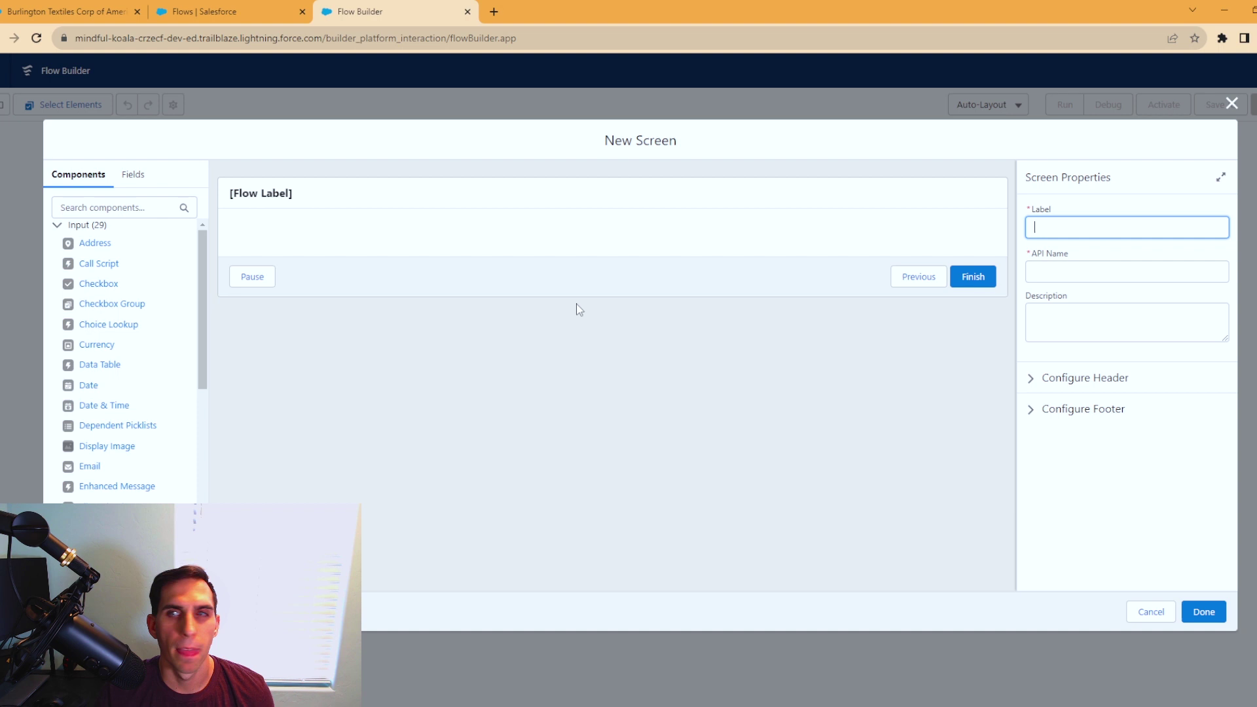
type("scr")
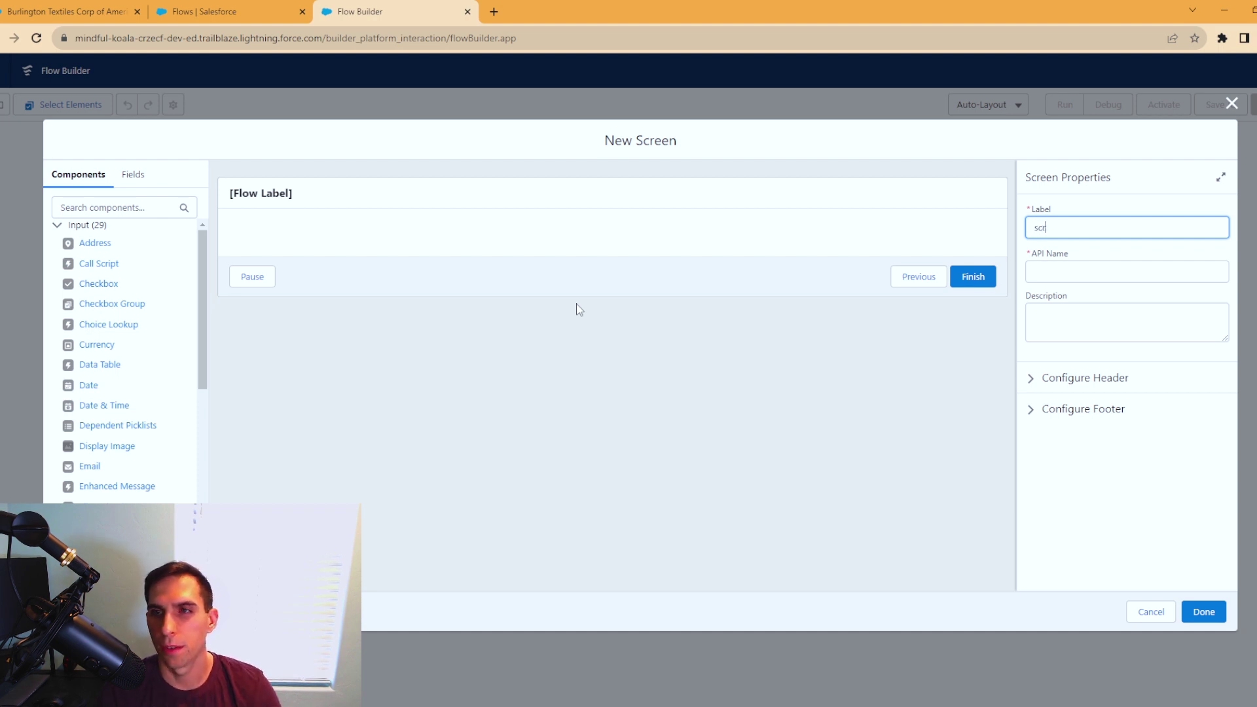
type("een1")
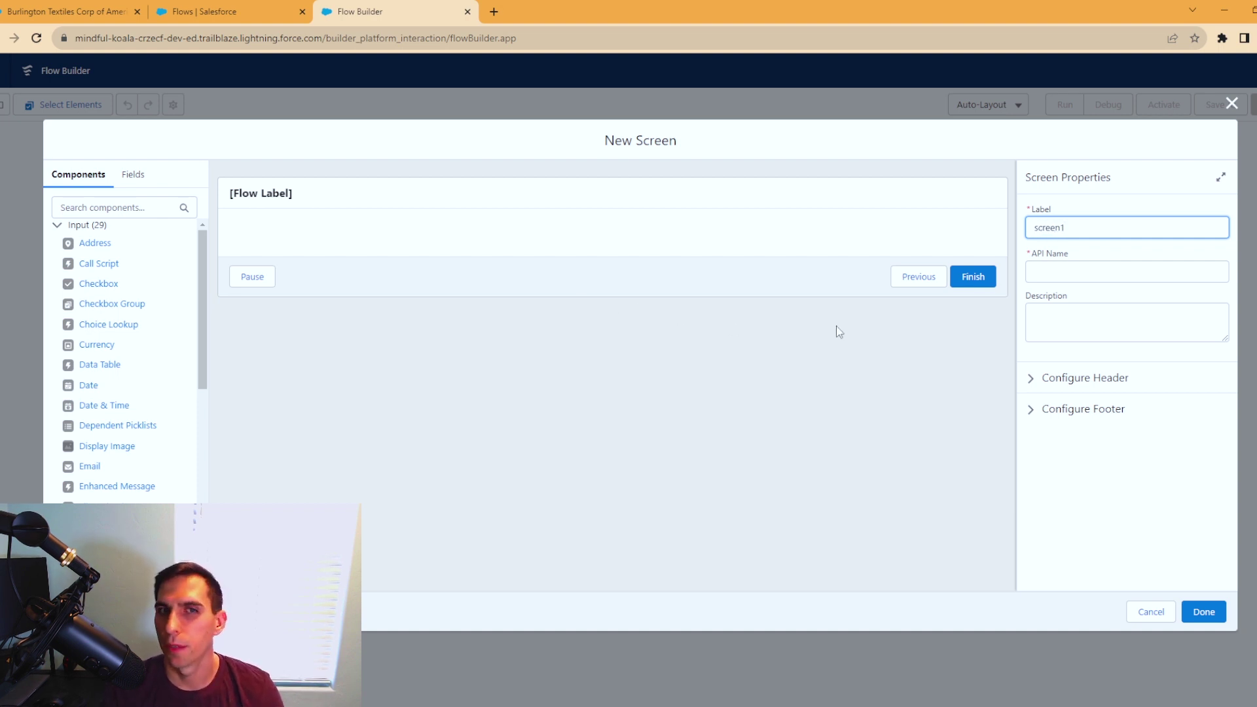
left_click(1050, 380)
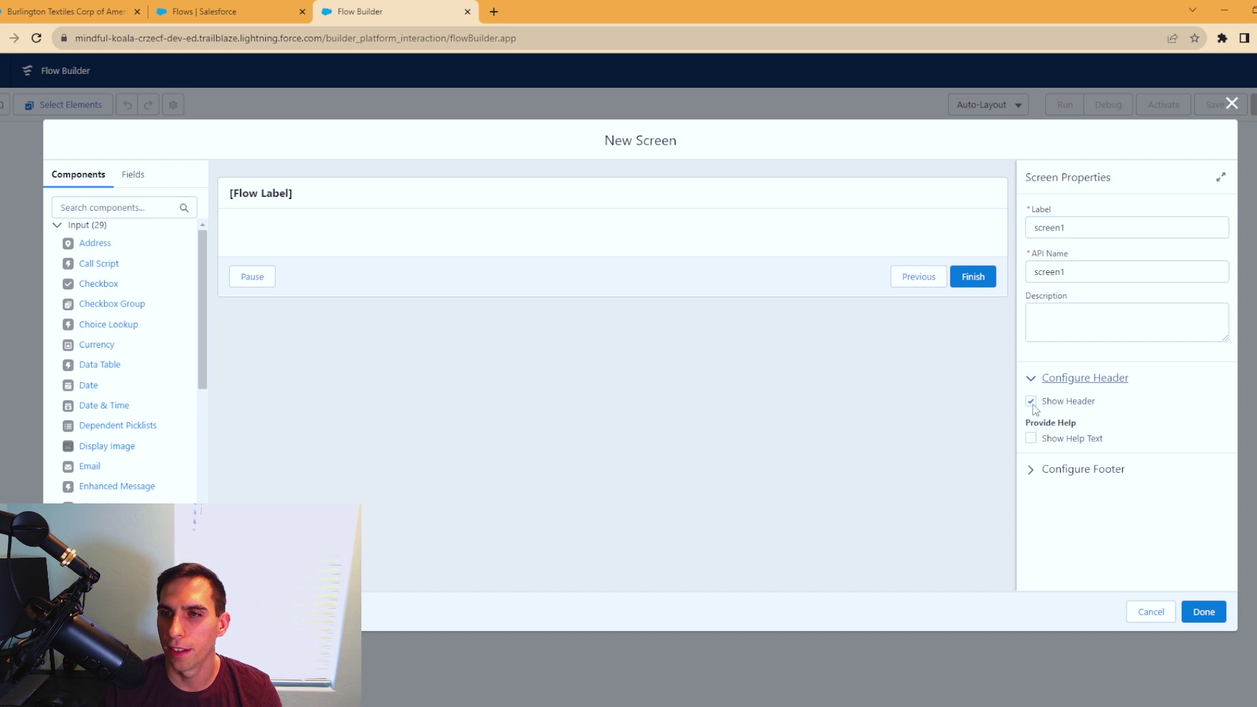
left_click(1031, 401)
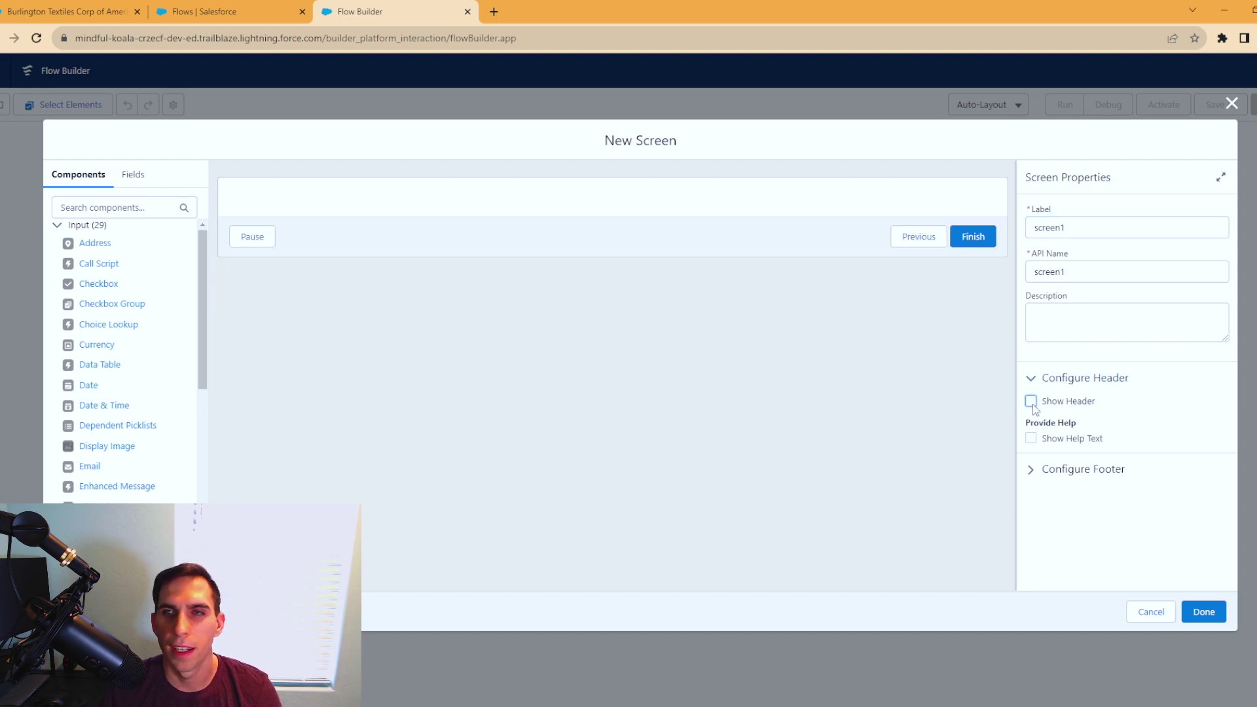
Step: Hide the Pause and Previous buttons and give the finish button the custom label 'Next'
left_click(1032, 471)
scroll(1060, 501, "down", 2)
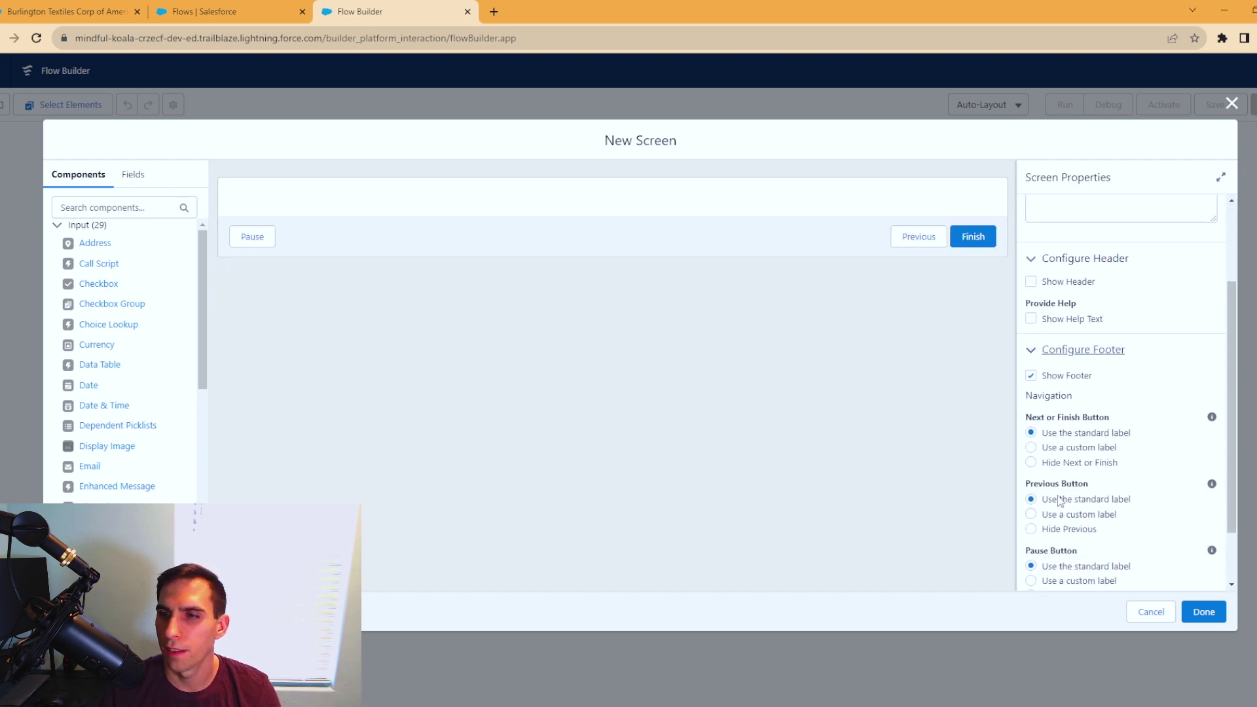
scroll(1060, 501, "down", 1)
scroll(1063, 510, "down", 2)
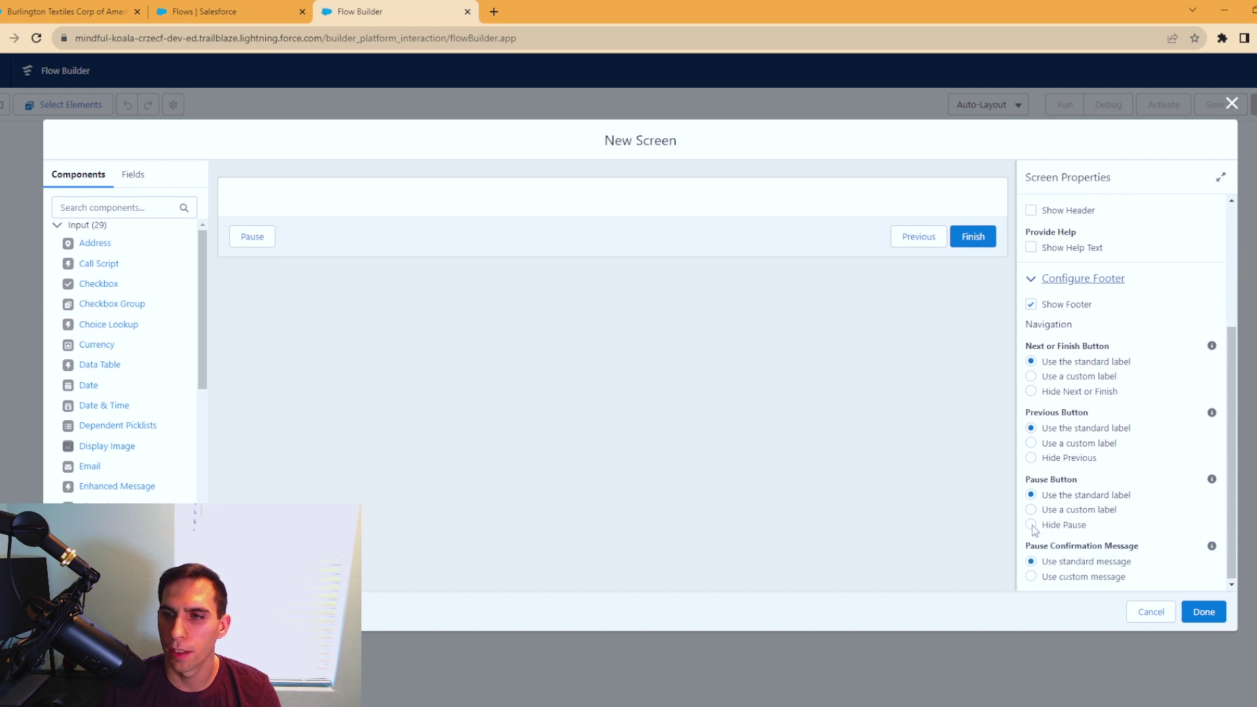
left_click(1032, 525)
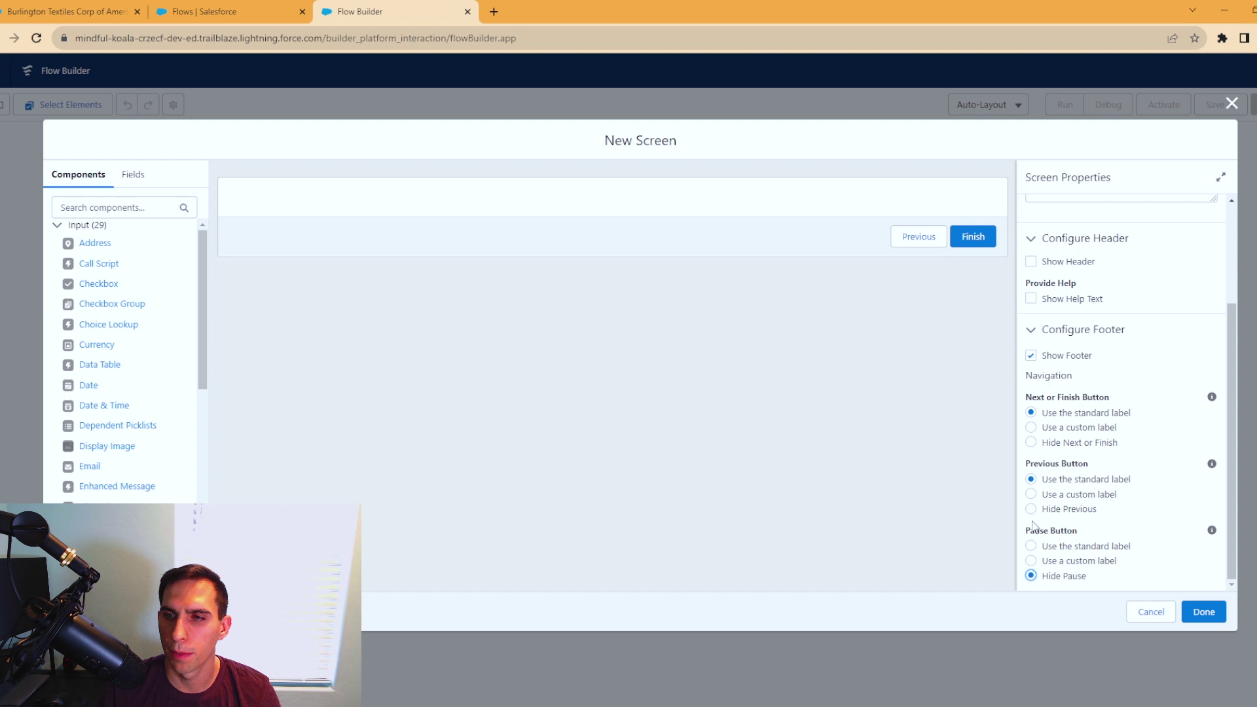
left_click(1031, 509)
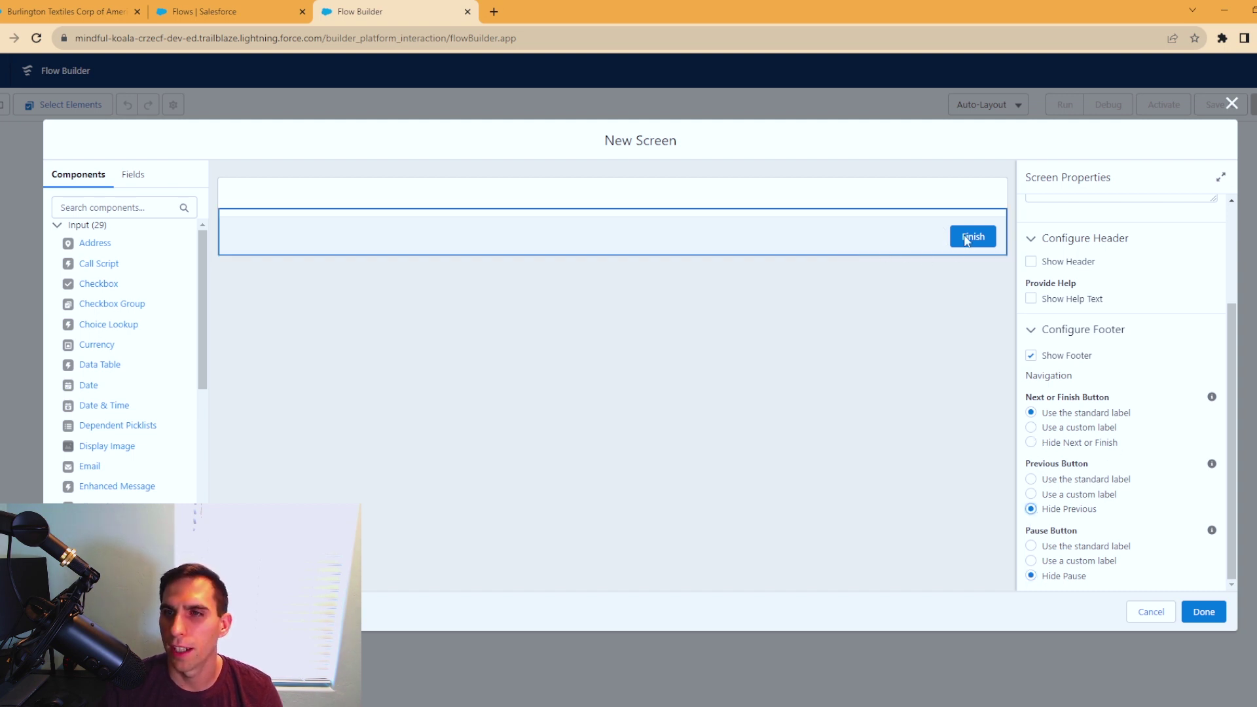
left_click(1032, 428)
left_click(1070, 485)
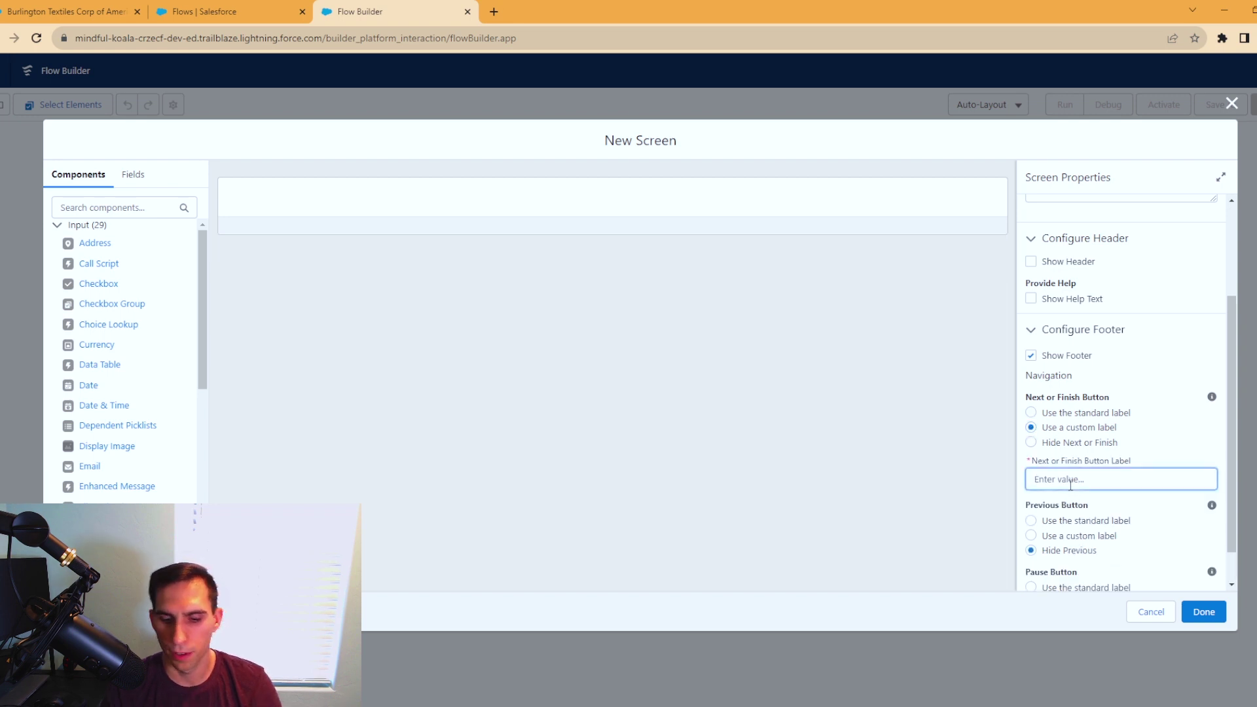
type("Next")
left_click(1144, 385)
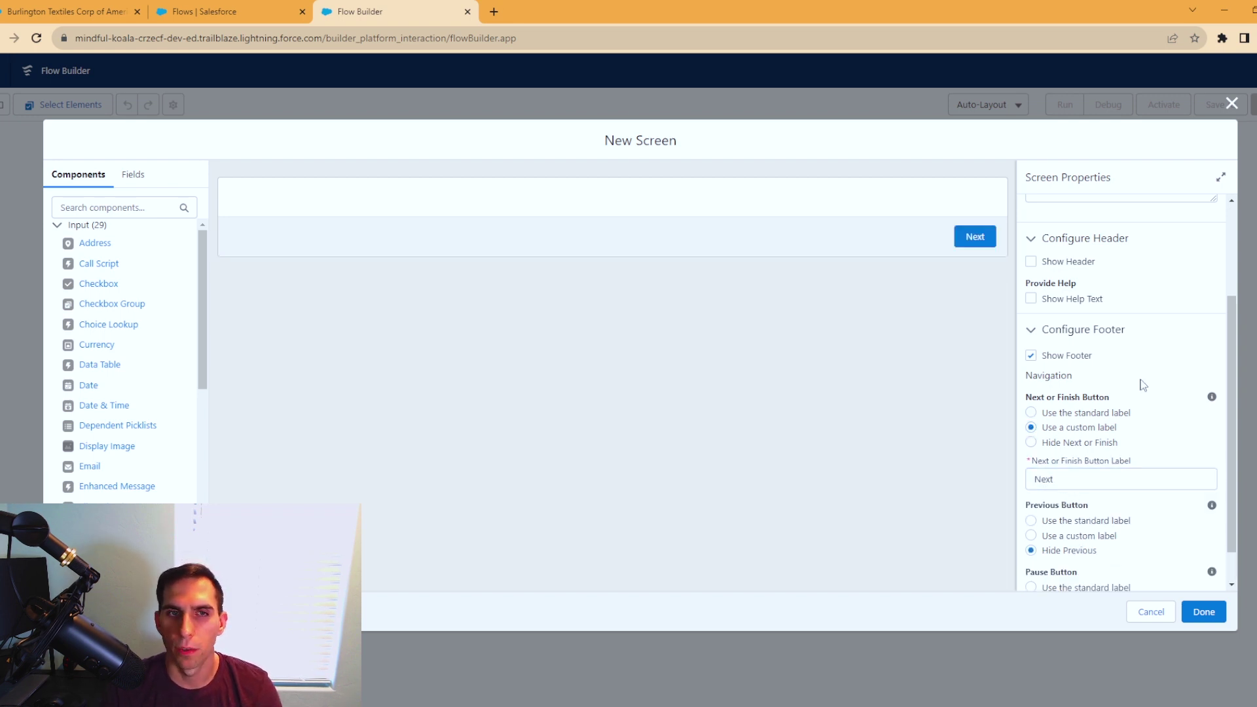
Step: Add a required Text input labelled 'Enter Account Name' to screen1
left_click(97, 208)
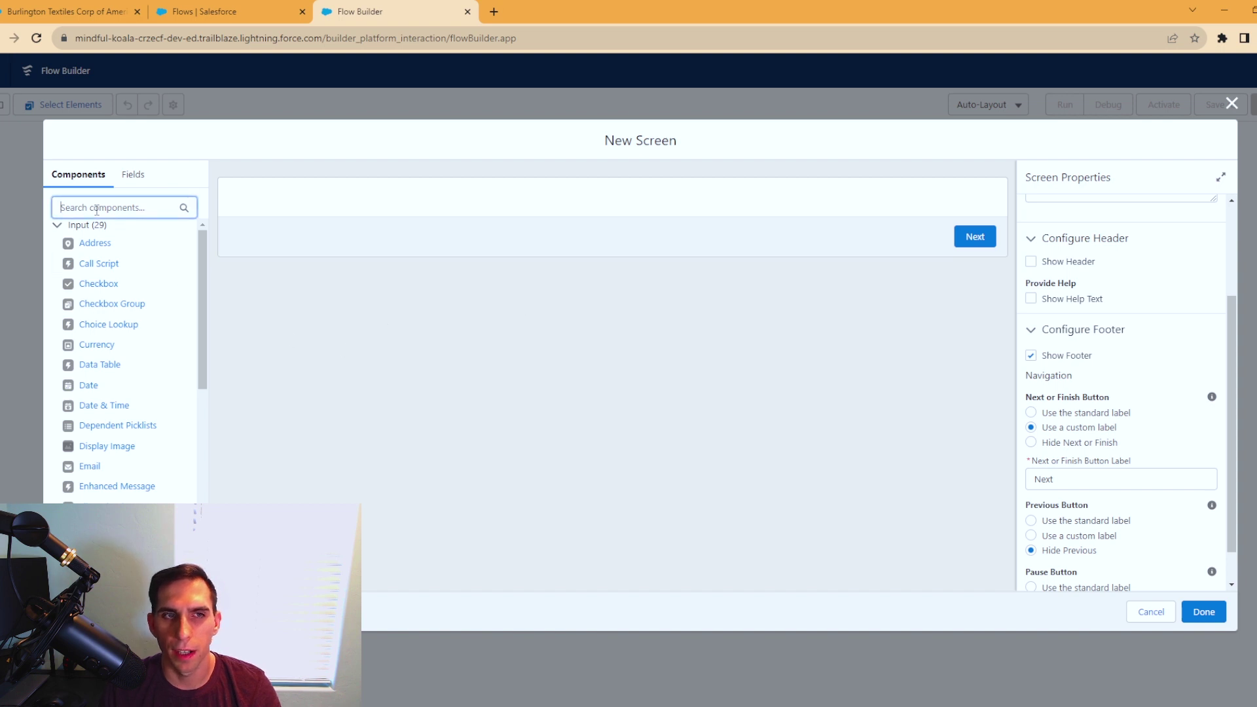
type("text")
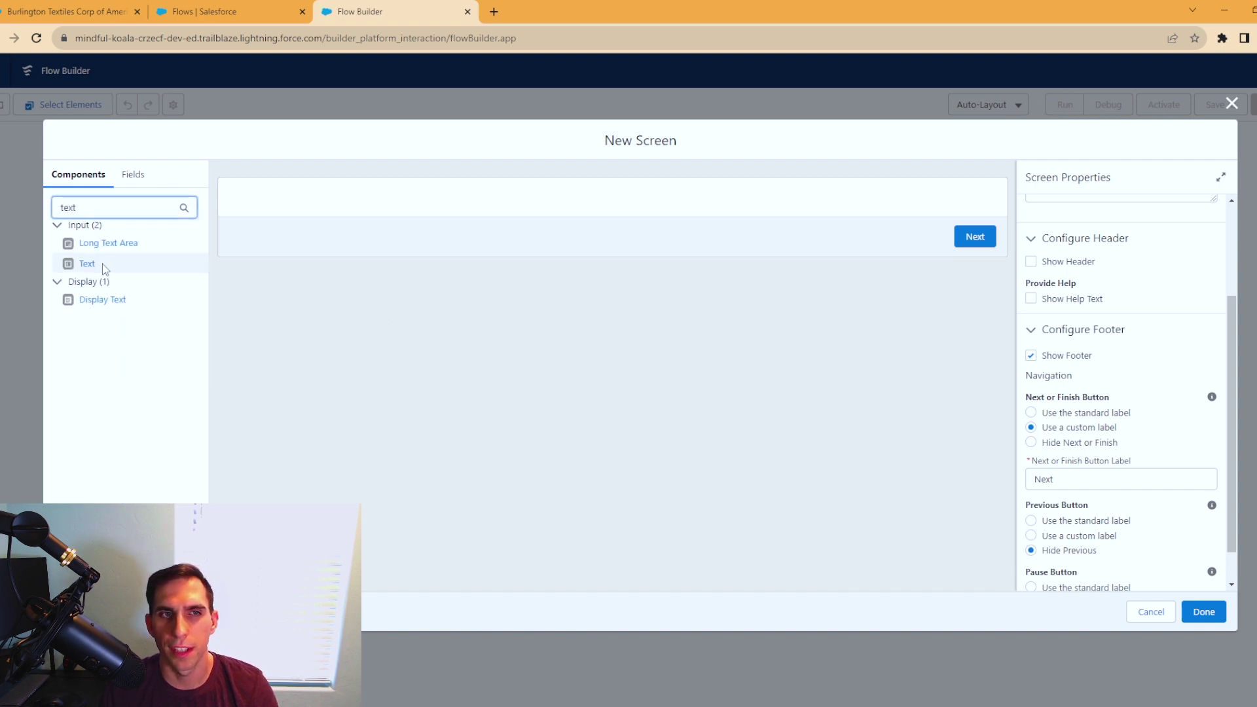
left_click(87, 264)
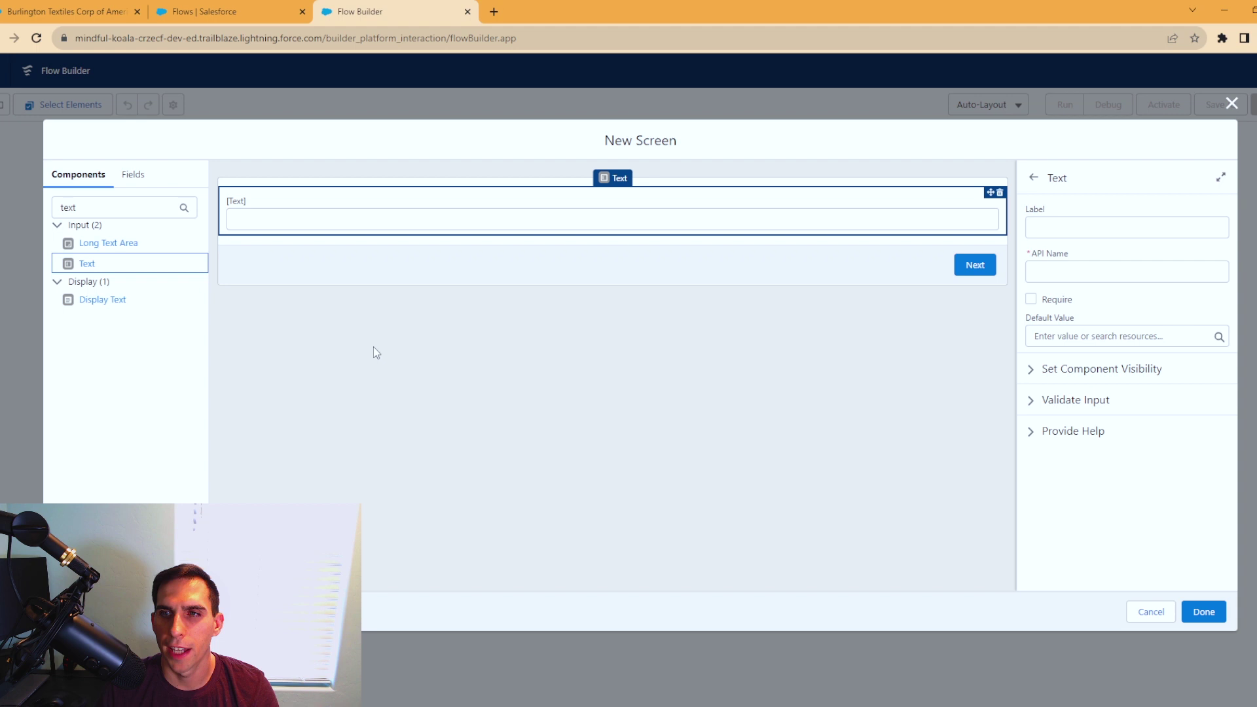
left_click(1135, 229)
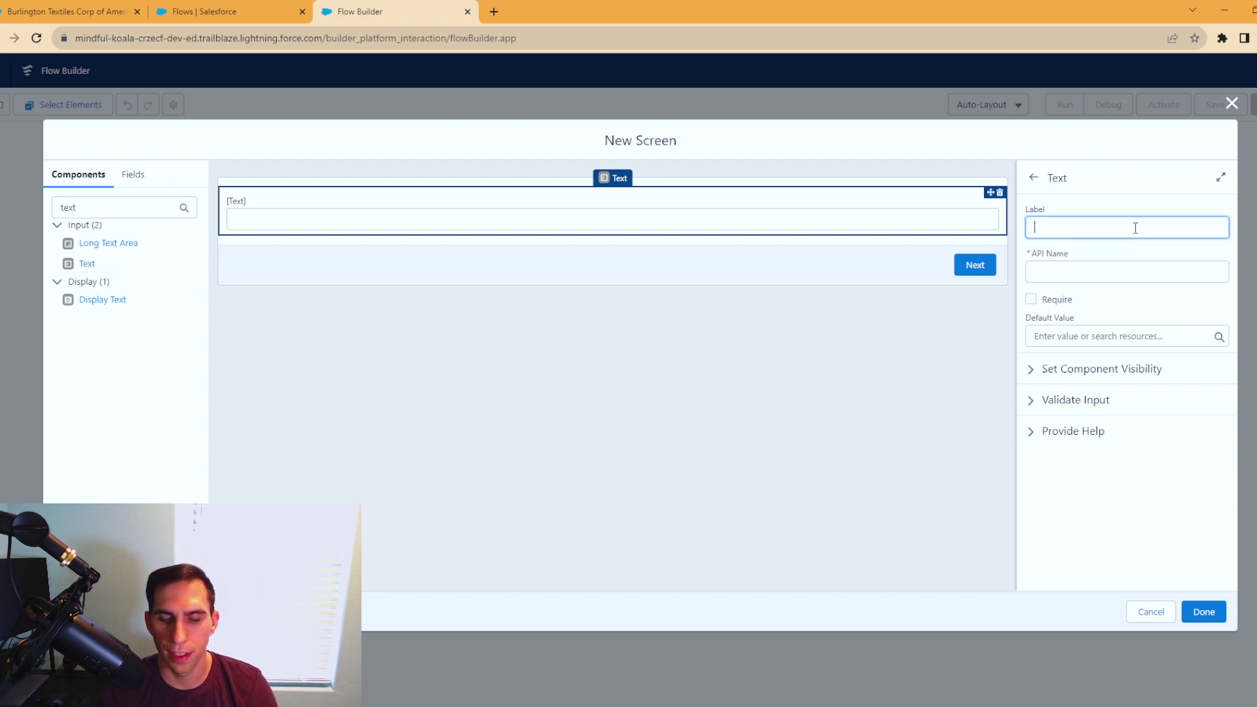
type("Enter Acco")
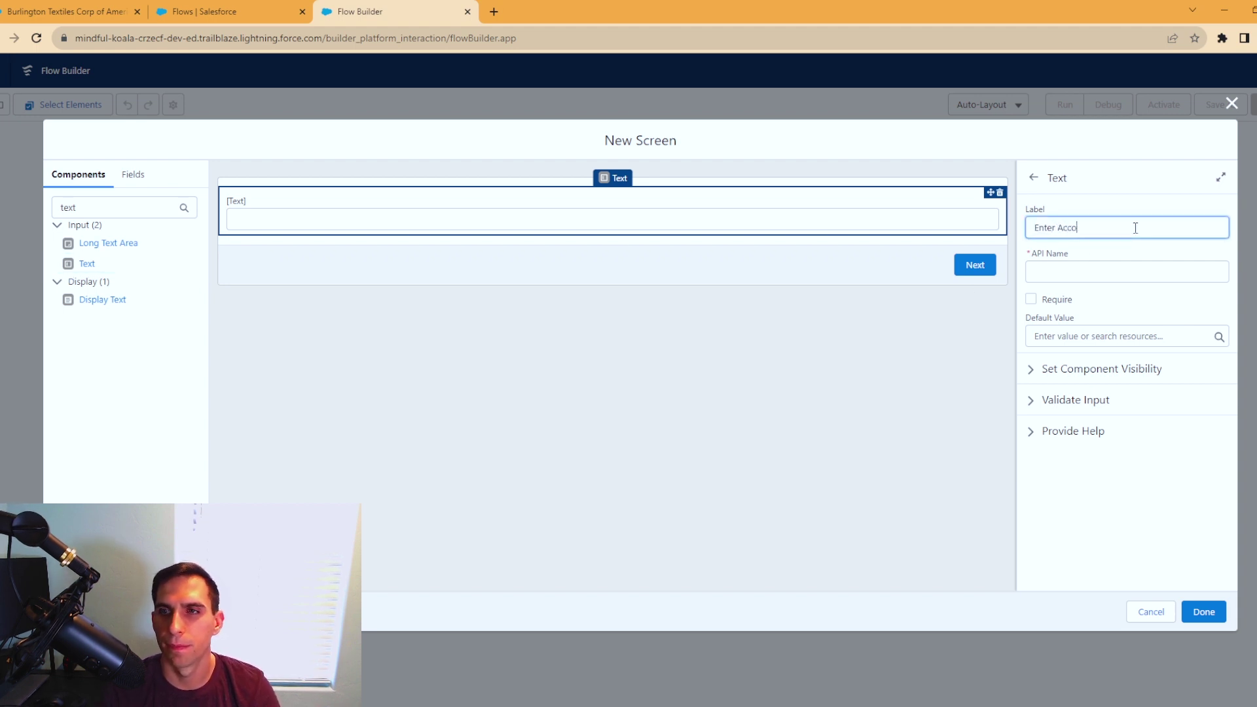
type("unt Name")
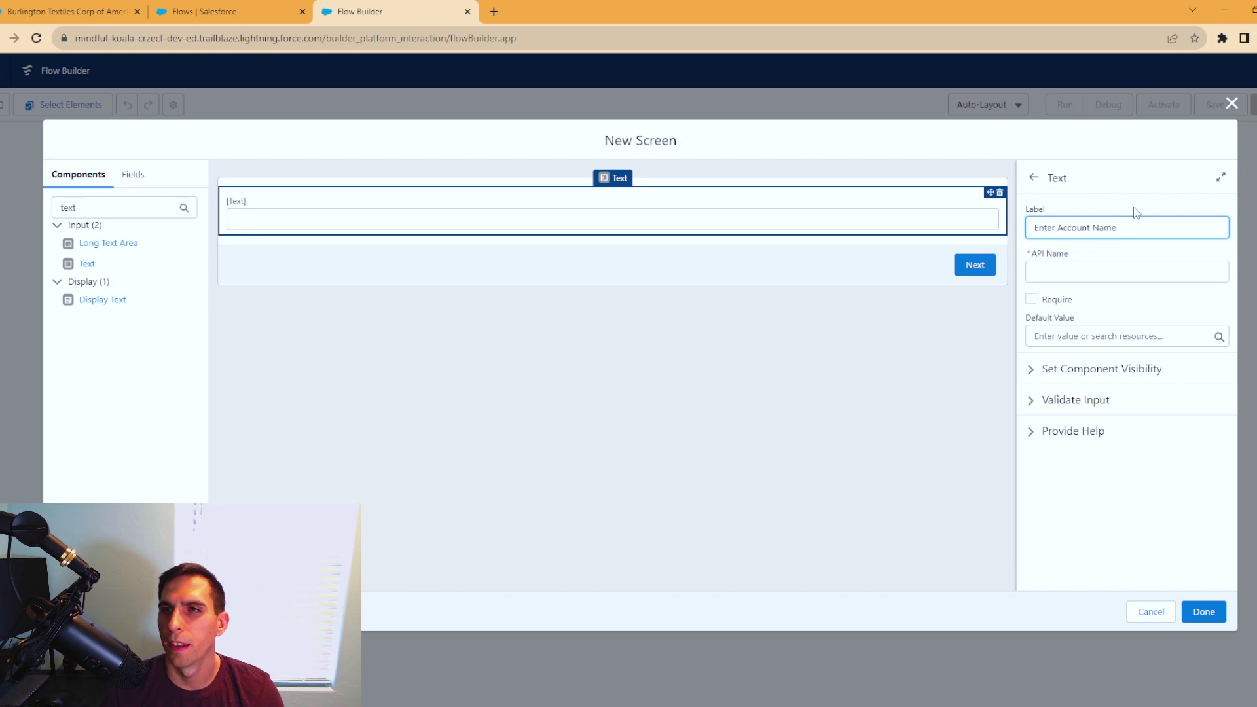
left_click(1135, 211)
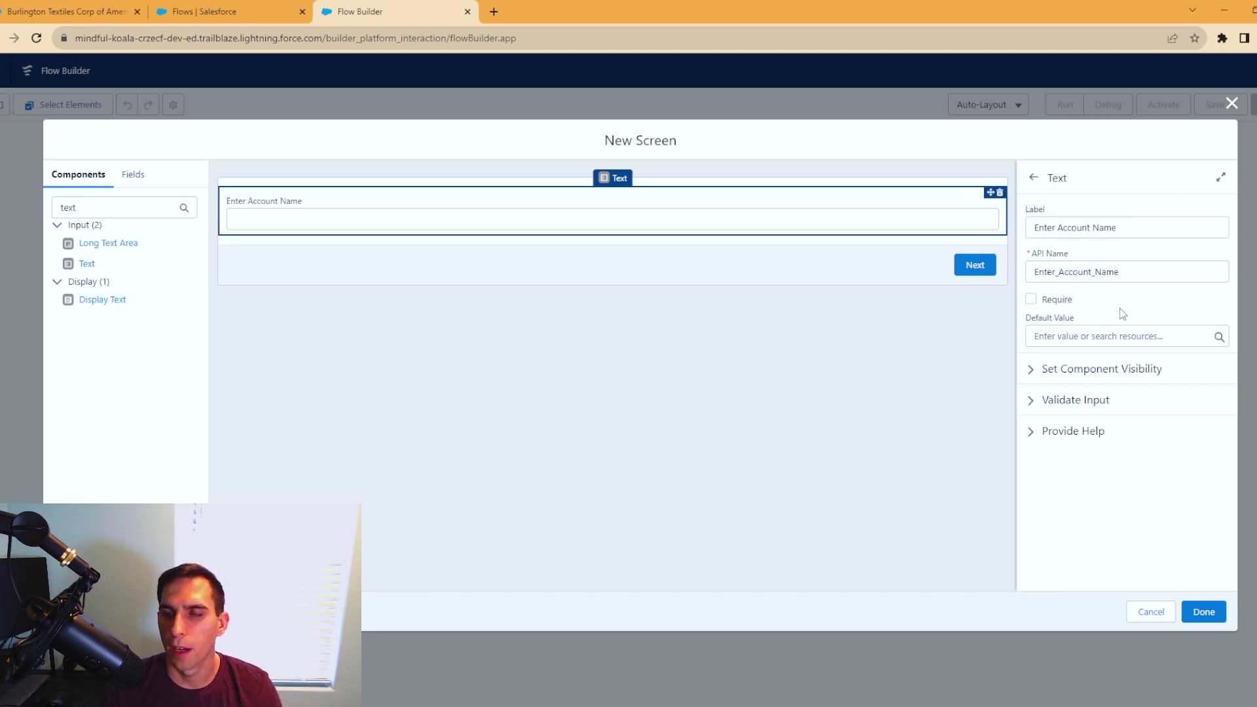
left_click(1031, 299)
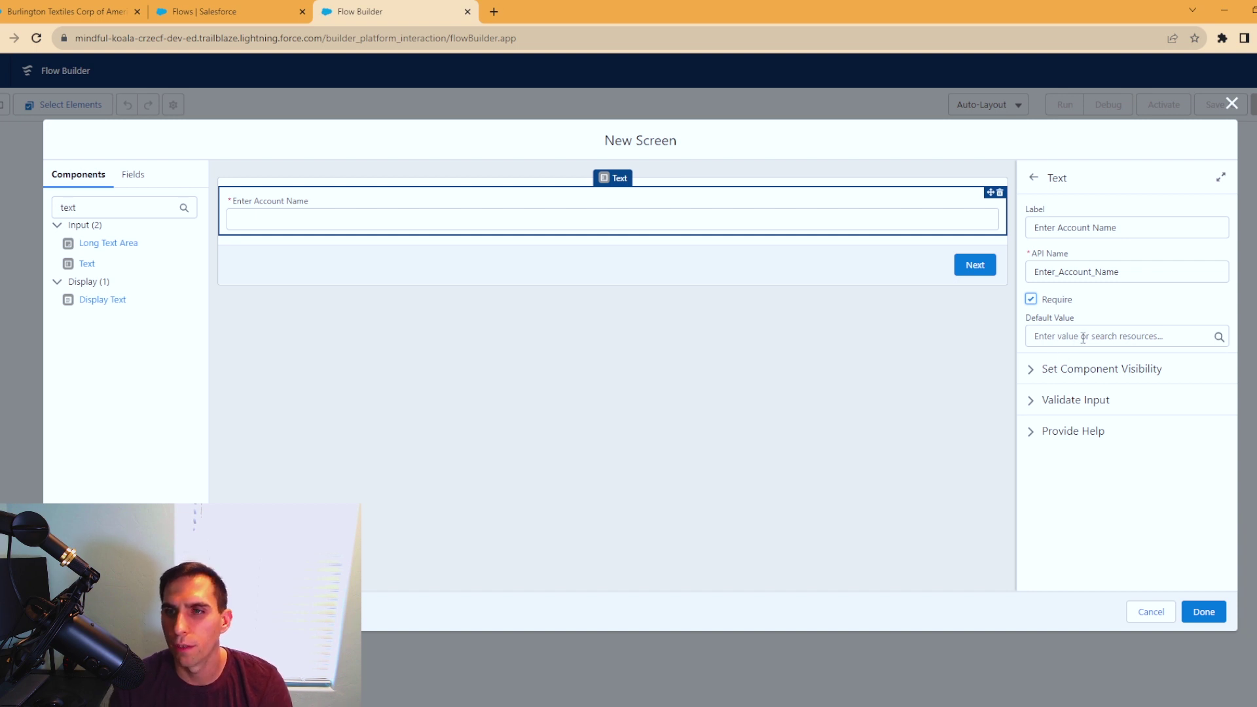
left_click(1064, 371)
left_click(1065, 371)
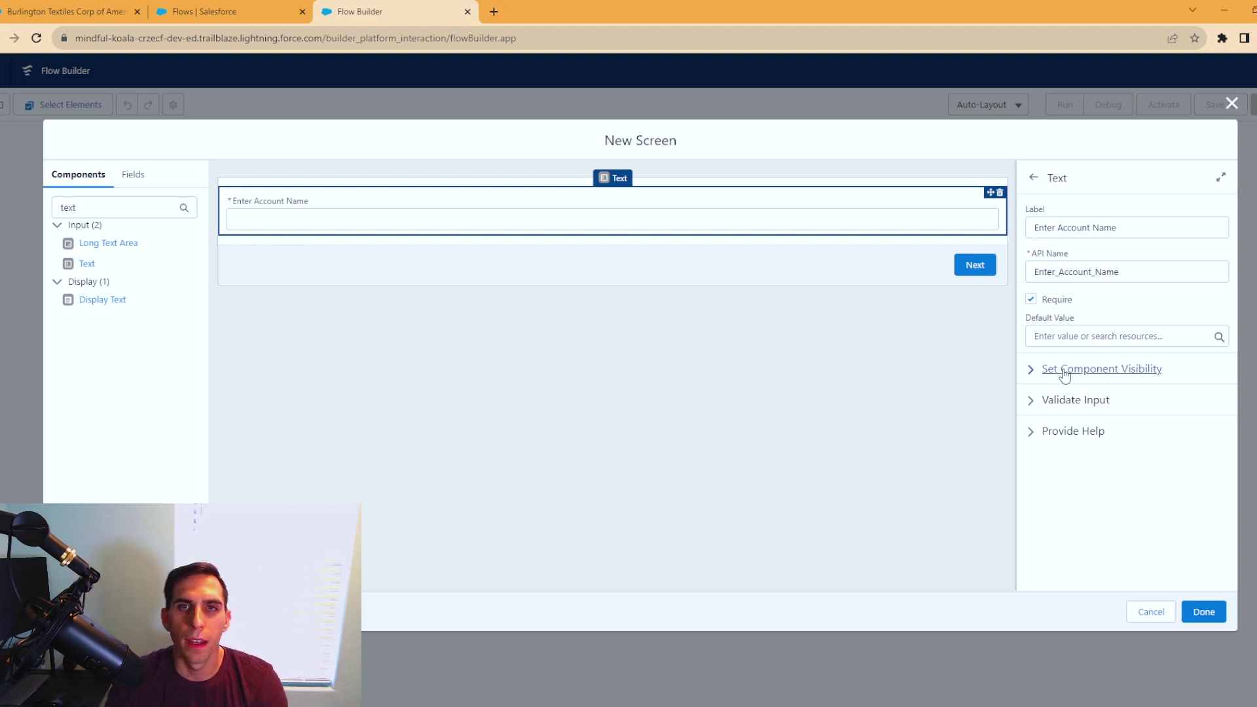
Step: Close the screen editor and save the flow with the label 'Data Table Flow'
left_click(1207, 610)
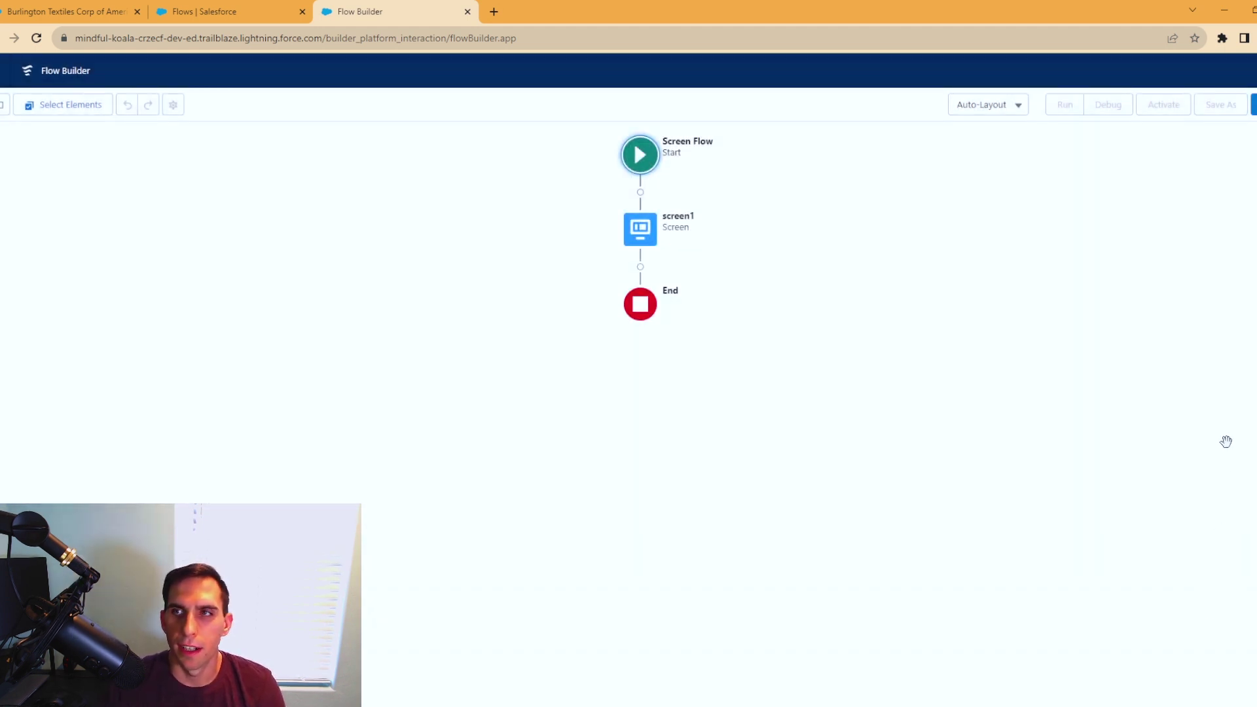
left_click(1254, 105)
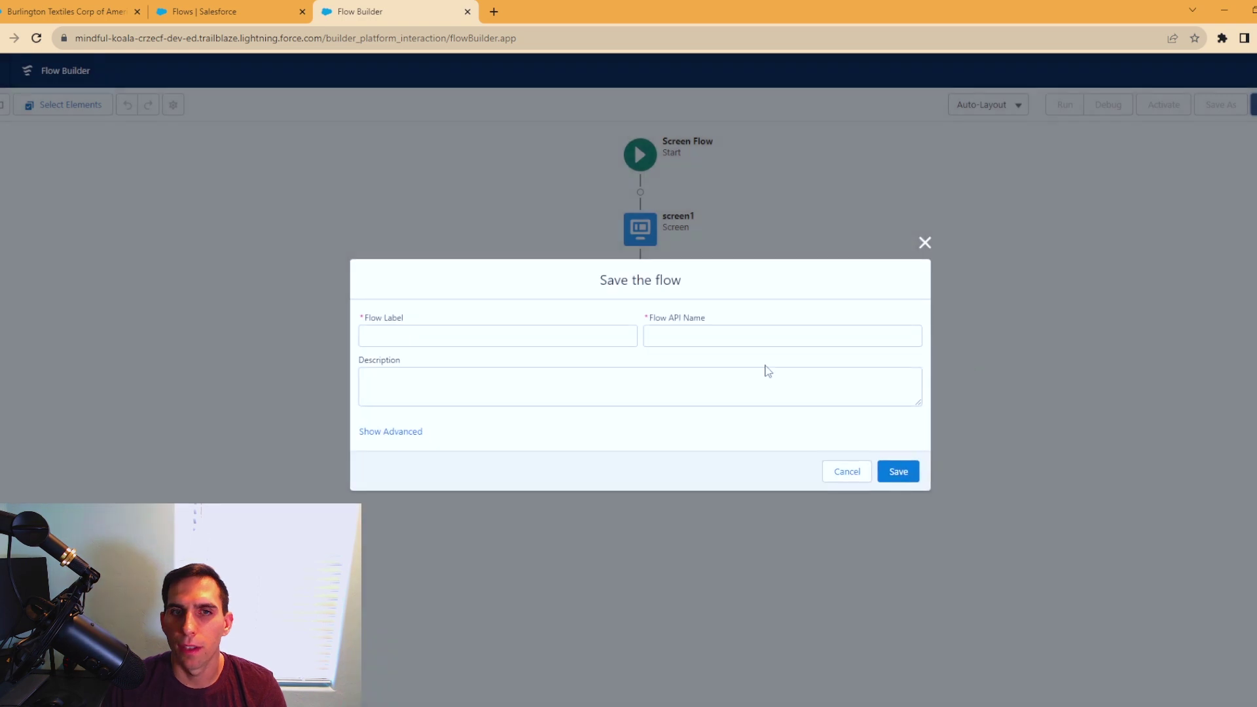
left_click(492, 338)
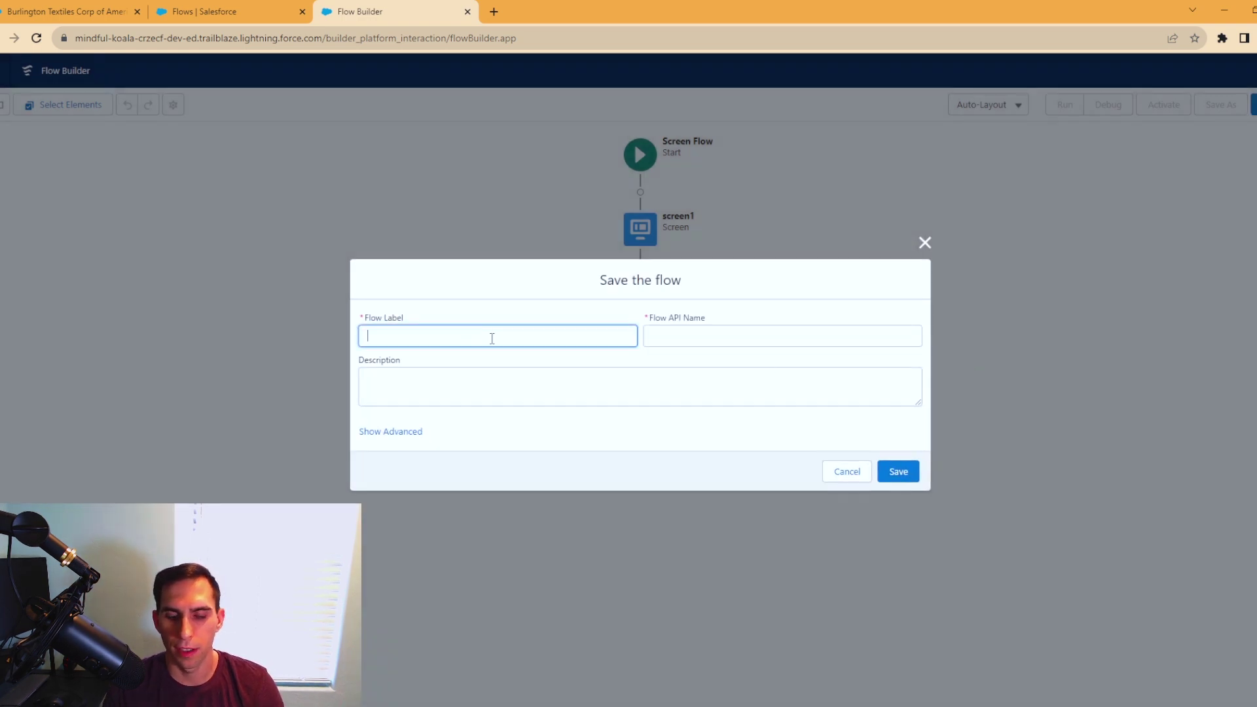
type("Data Ta")
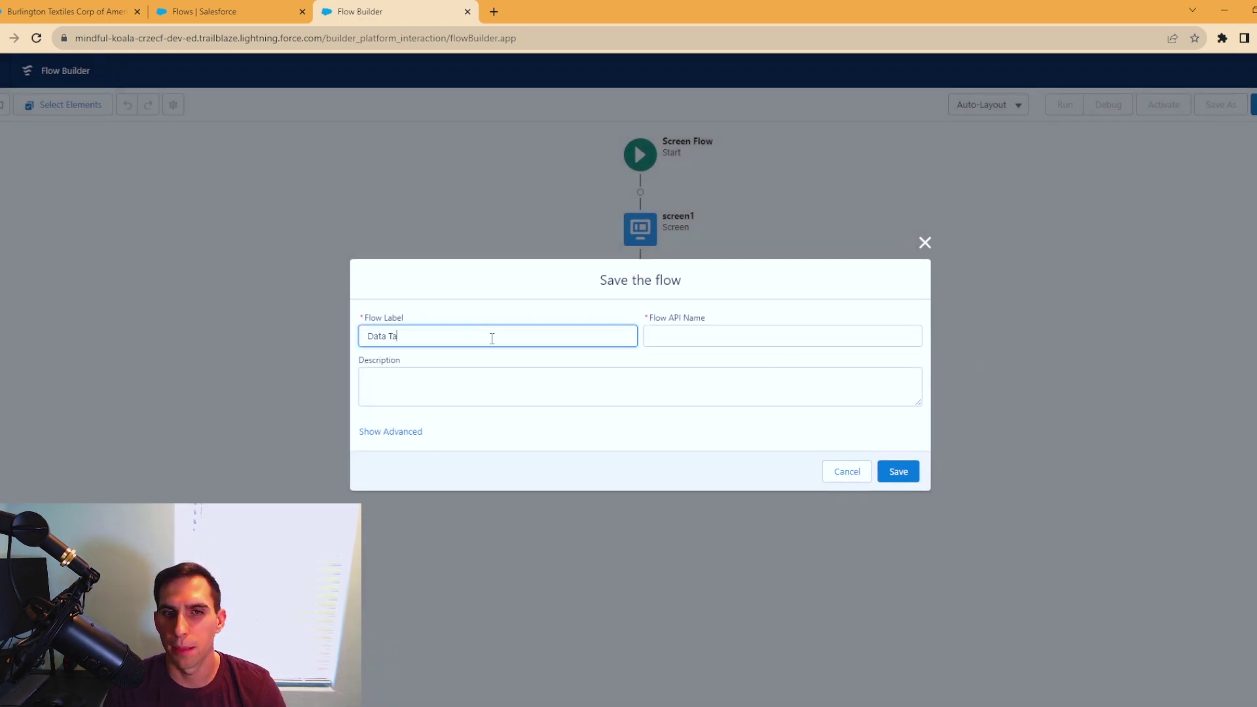
type("ble F")
left_click(898, 471)
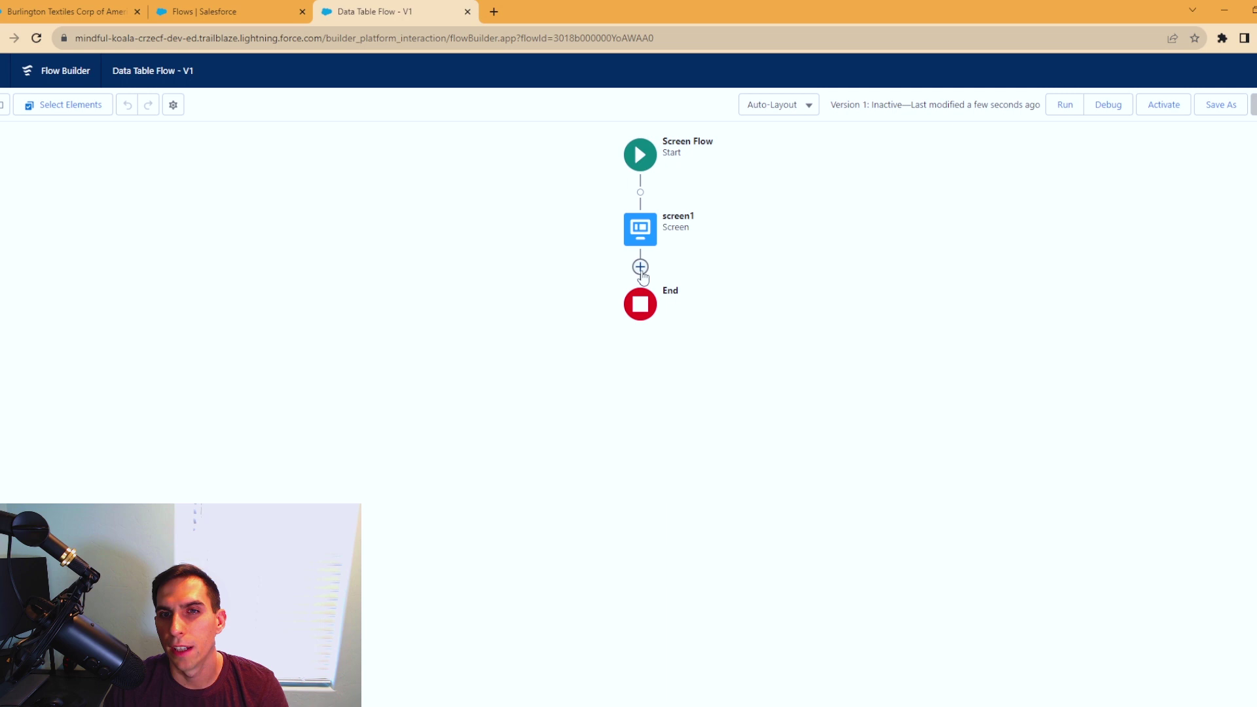
Step: Add a Get Records element named 'Get Account' after screen1 that queries the Account object
left_click(640, 267)
scroll(680, 438, "down", 5)
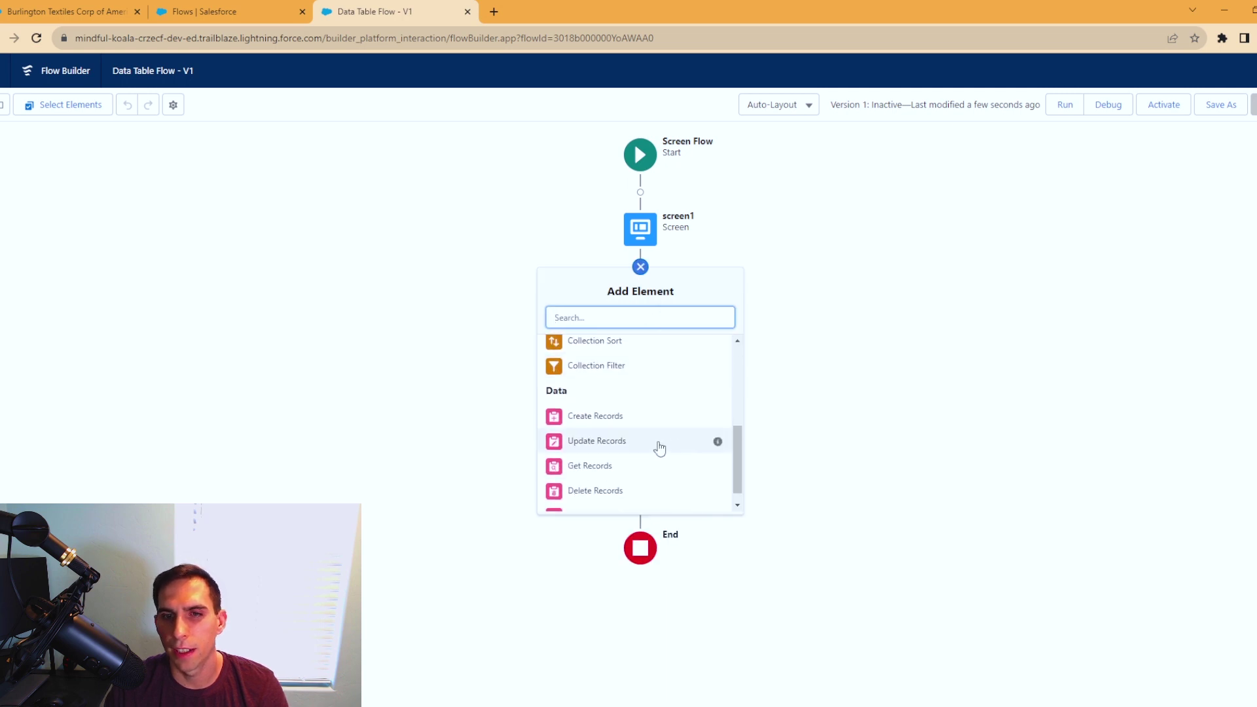
left_click(610, 464)
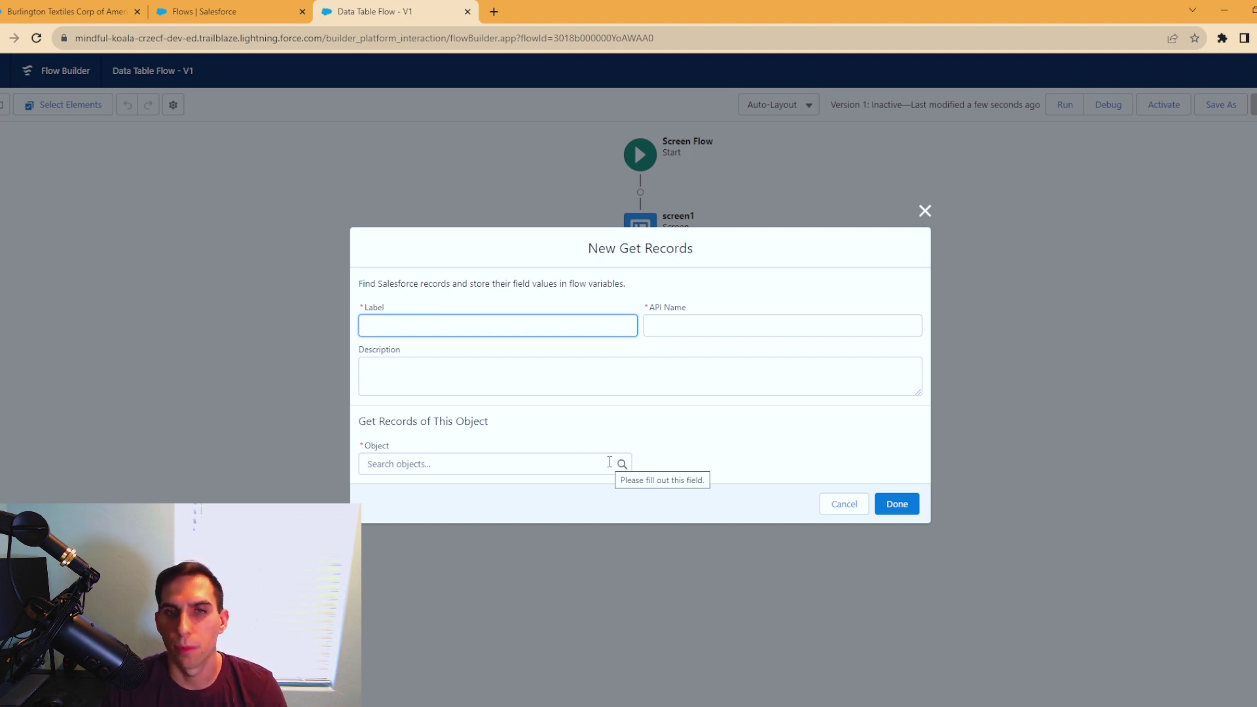
type("Get ")
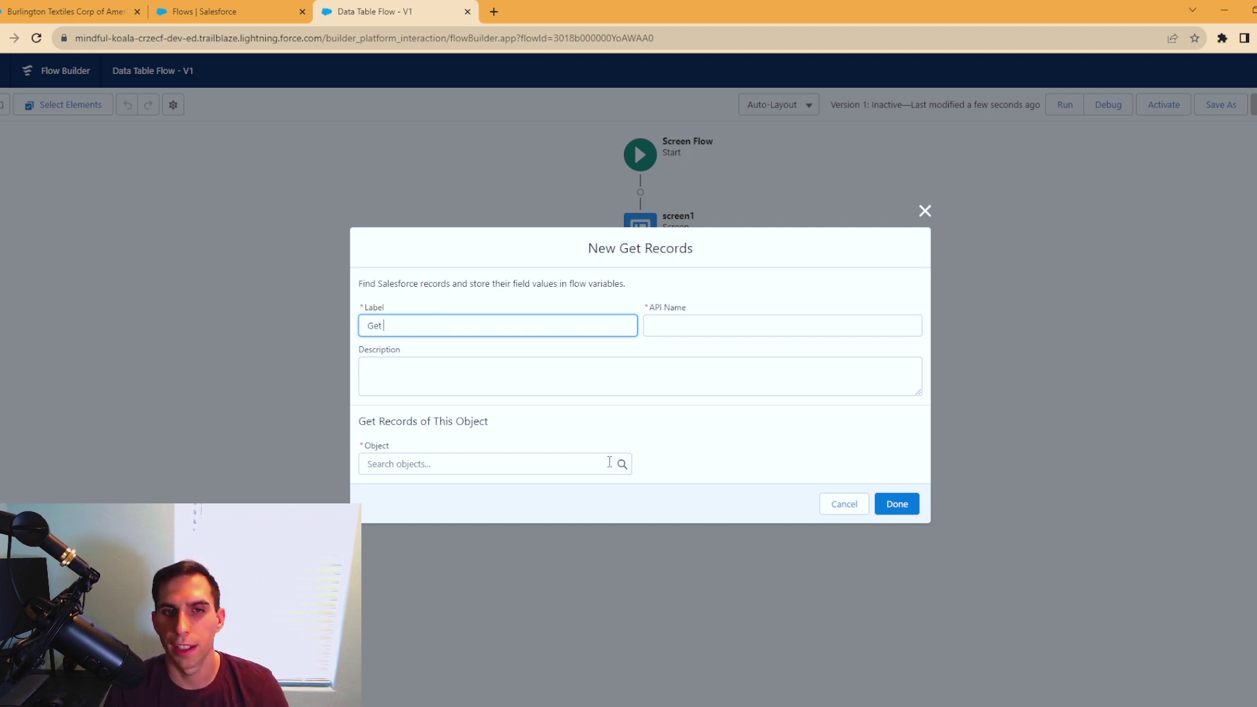
type("Account")
key("Tab")
left_click(485, 472)
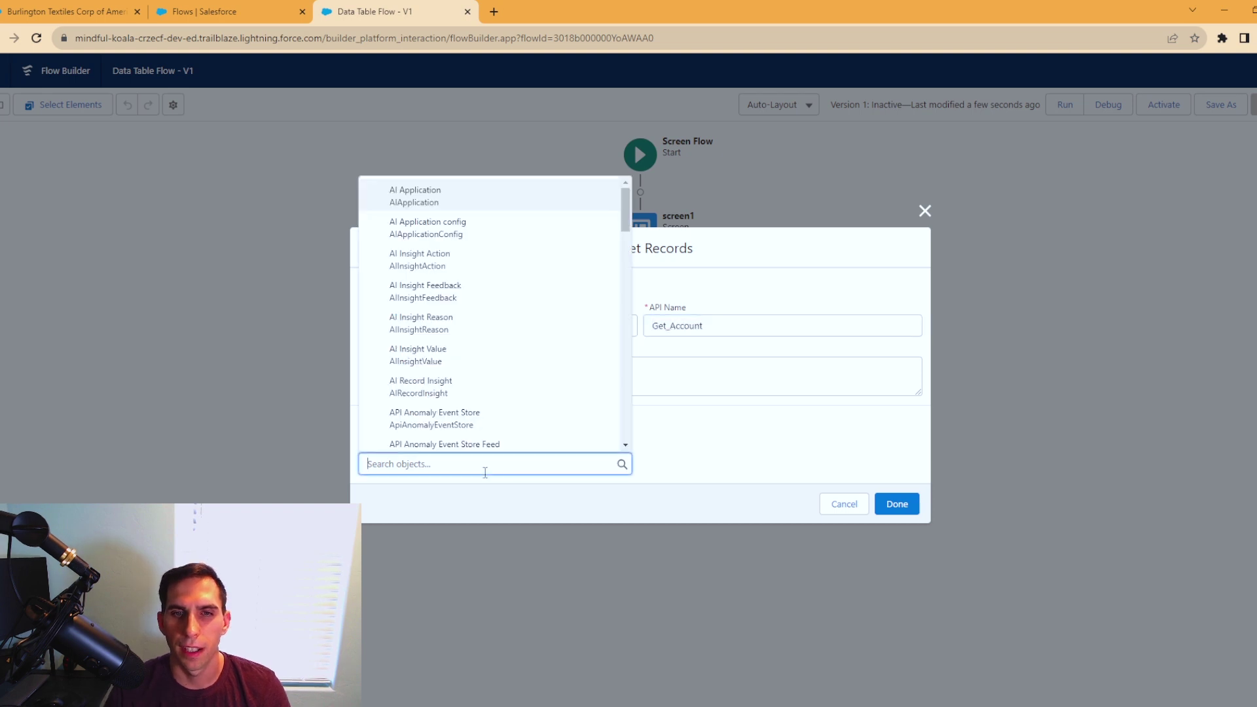
type("account")
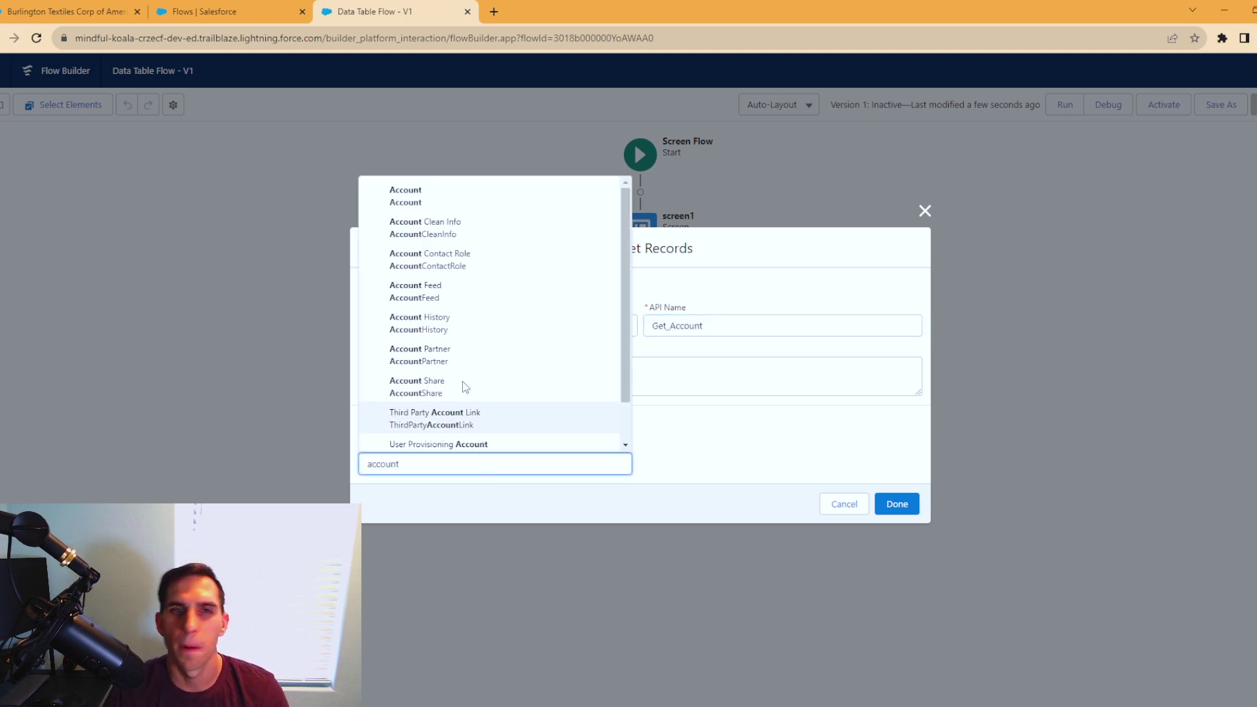
left_click(408, 194)
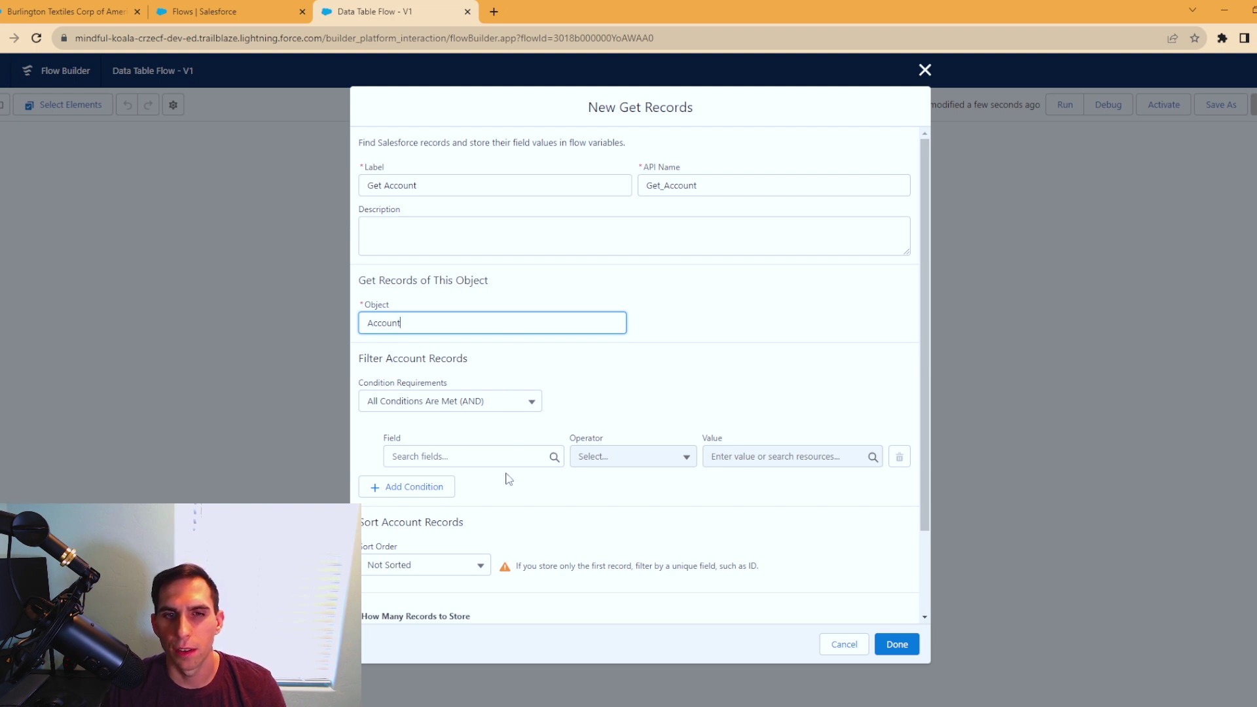
Step: Filter on Name Contains Enter_Account_Name, store all records, and save the element
left_click(450, 458)
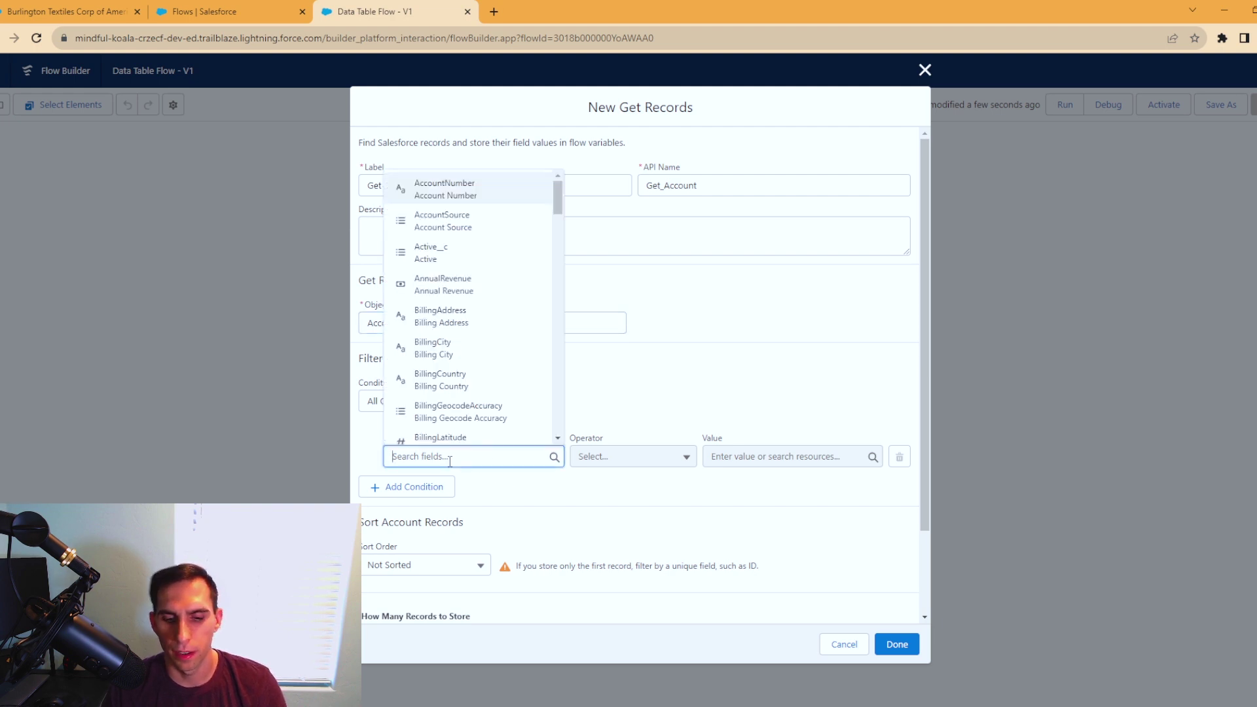
type("name")
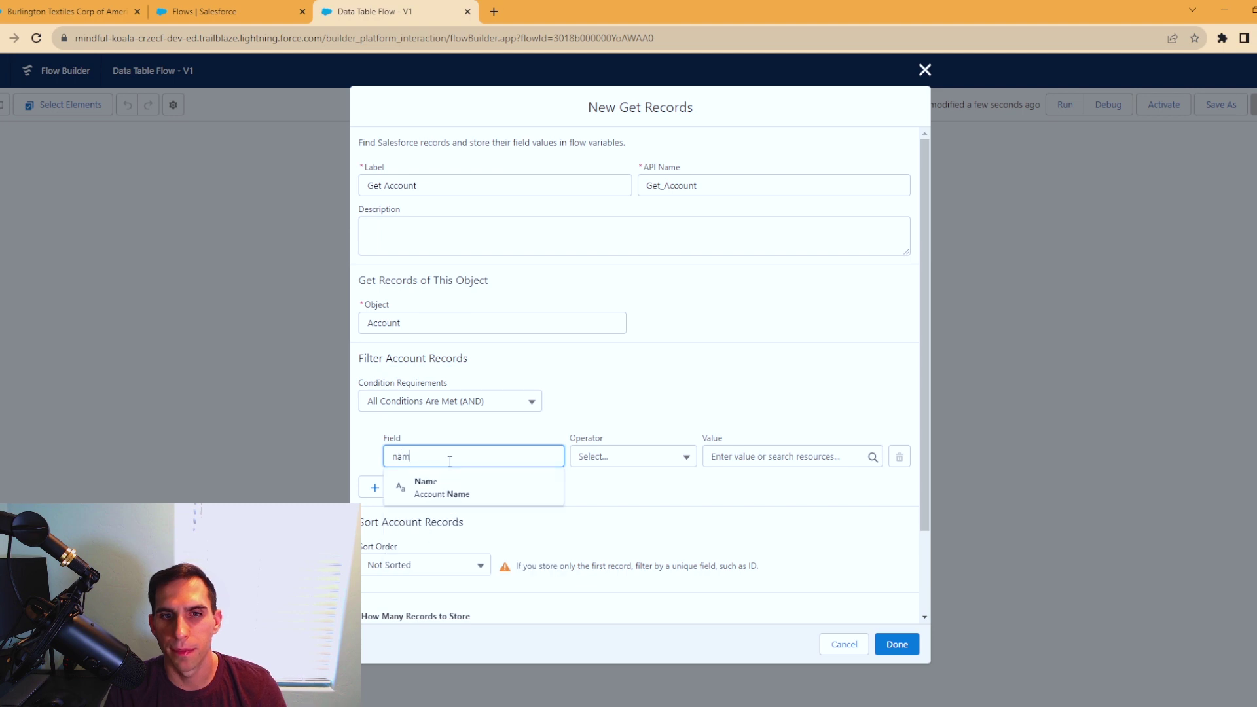
left_click(433, 496)
left_click(610, 460)
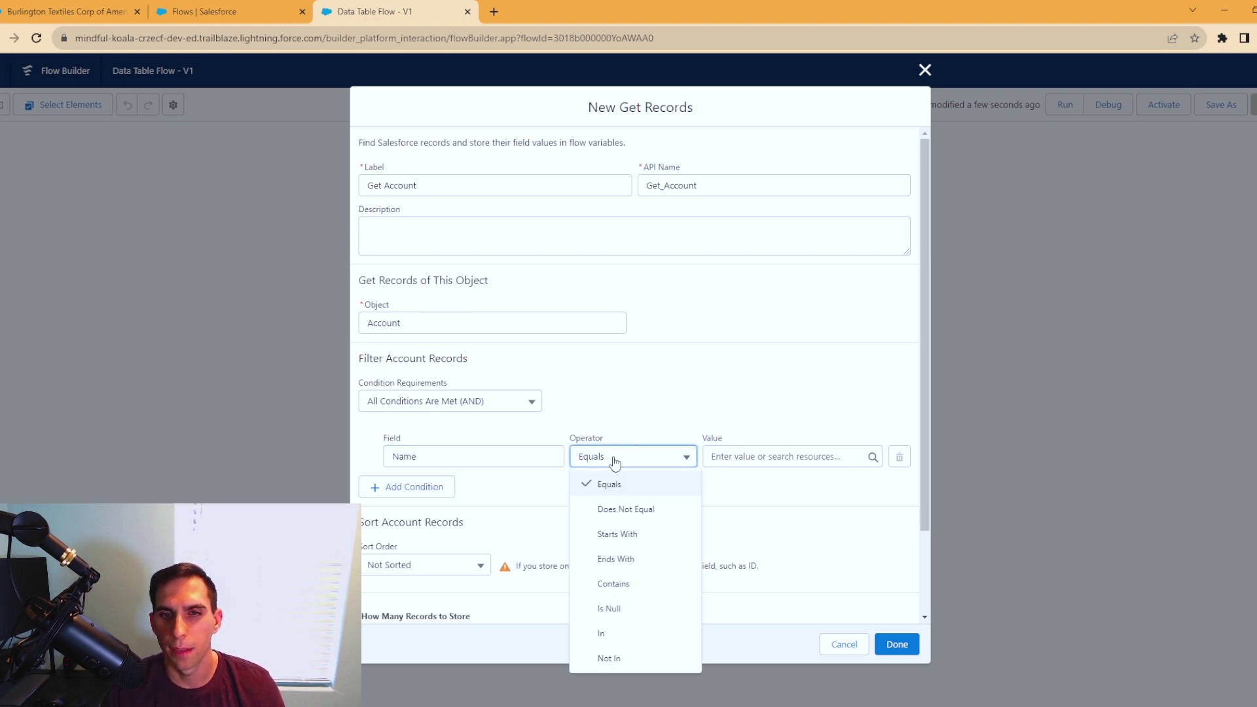
left_click(629, 584)
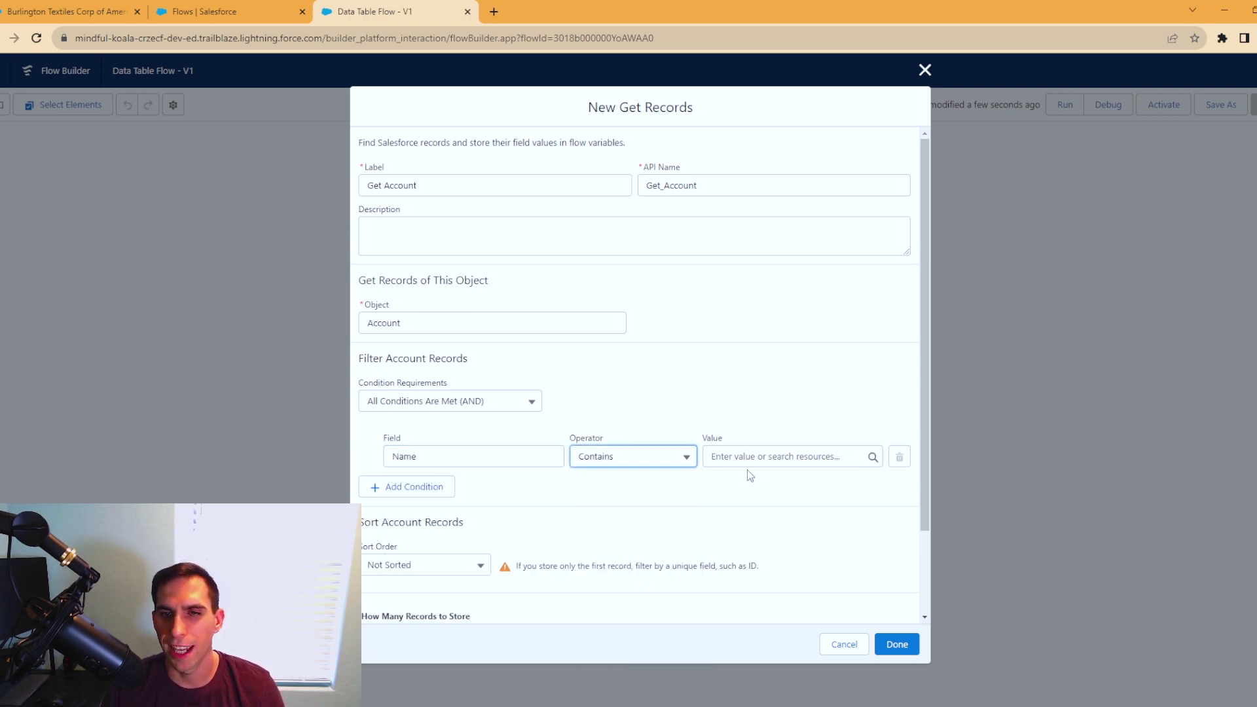
left_click(754, 460)
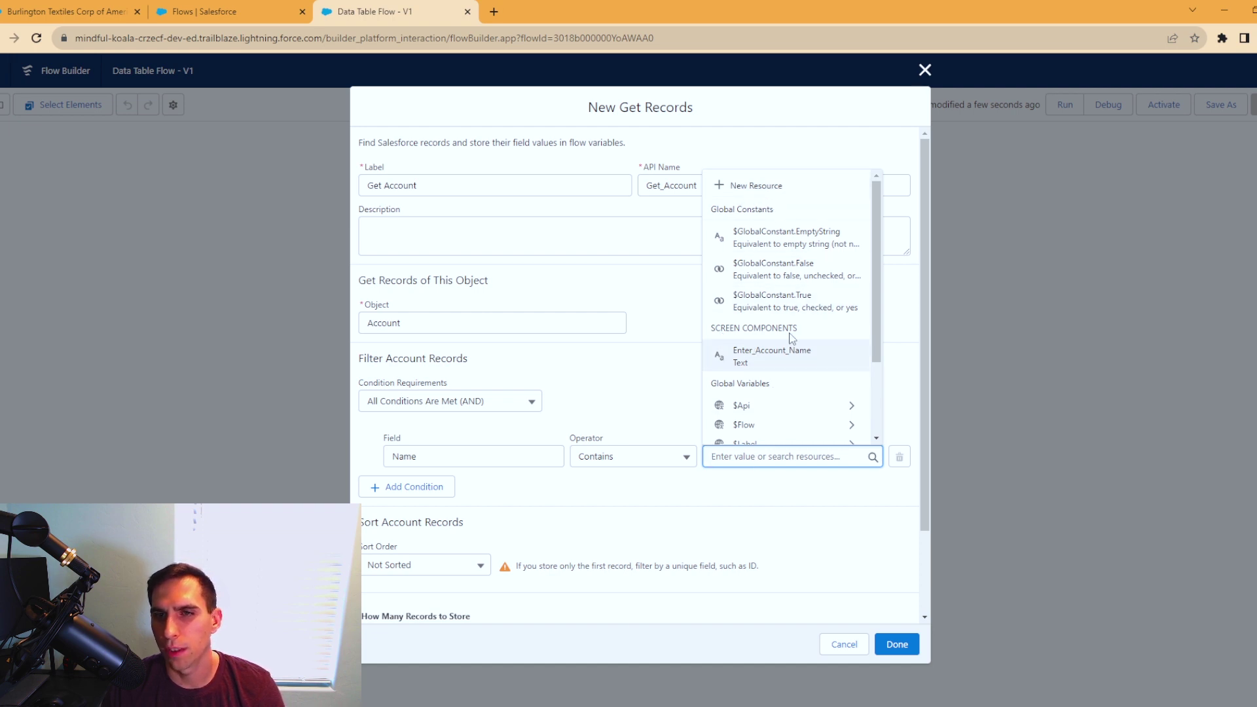
left_click(777, 357)
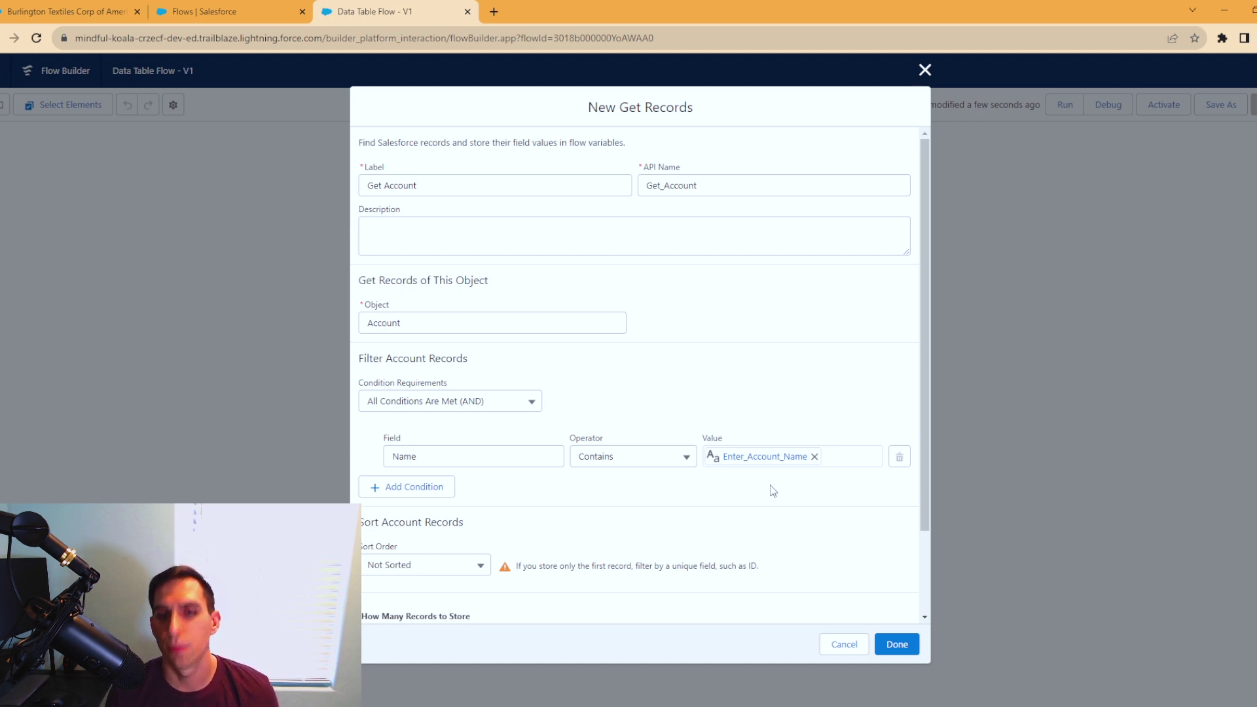
scroll(772, 491, "down", 2)
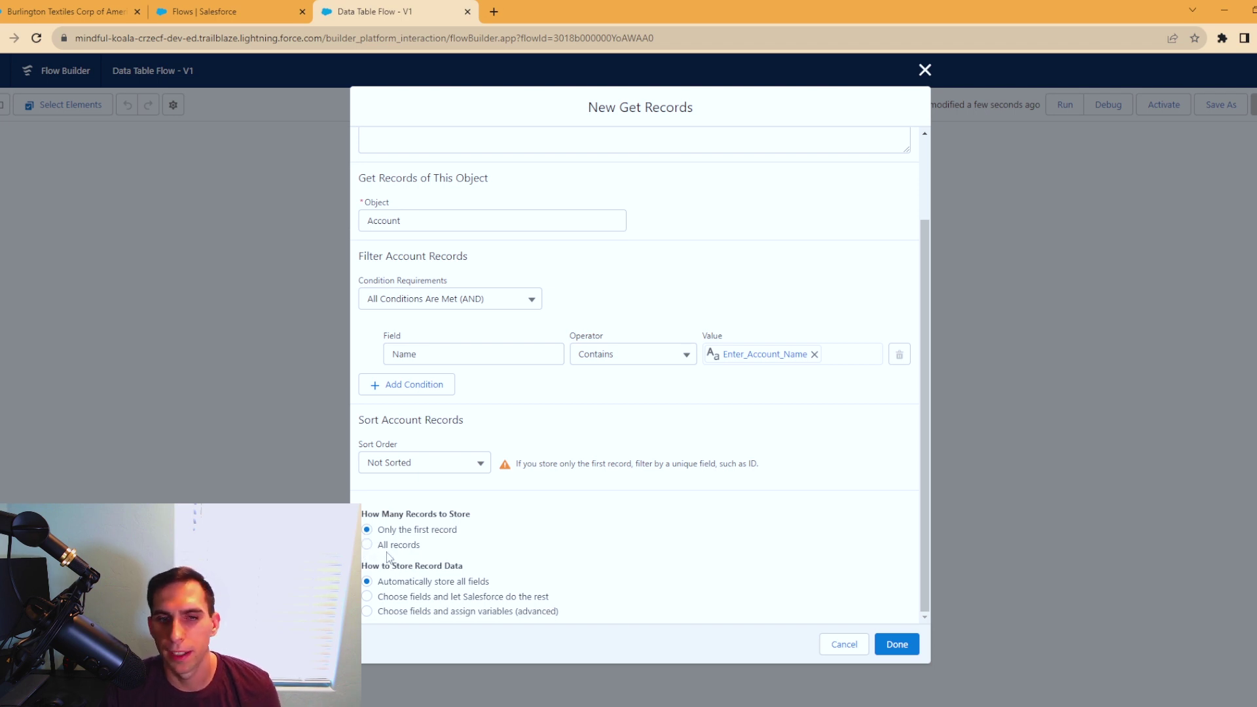
left_click(386, 545)
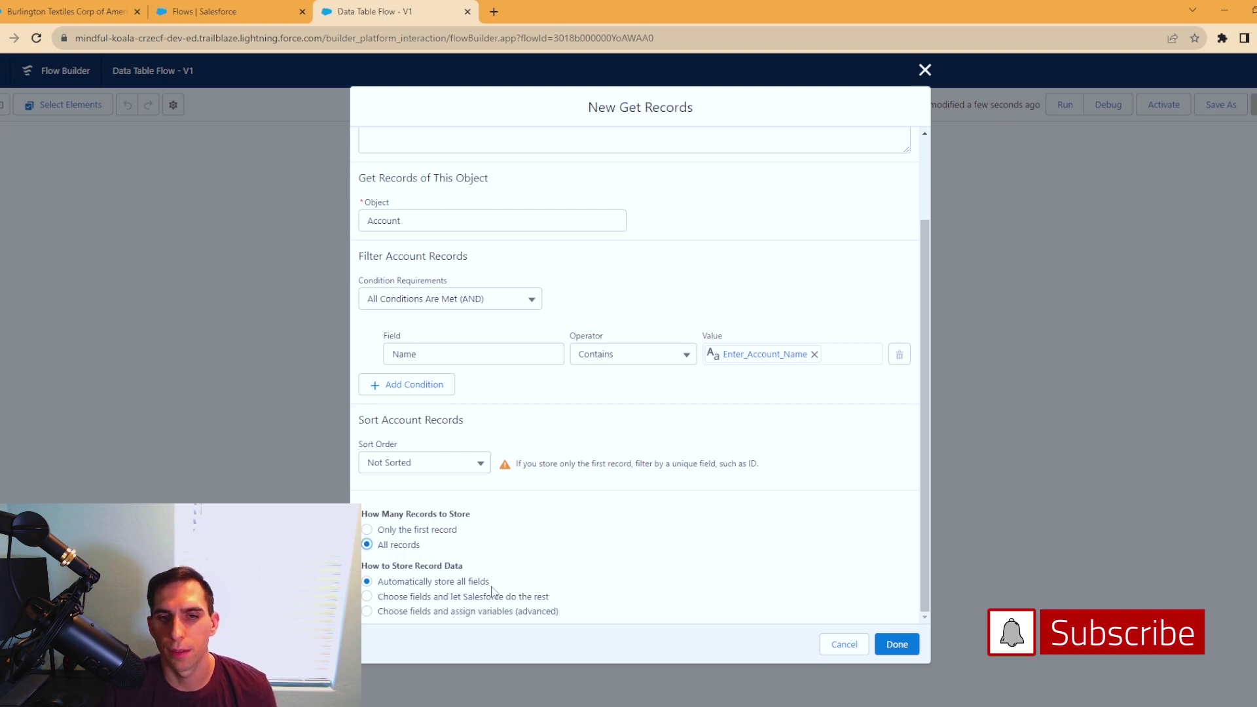
left_click(894, 646)
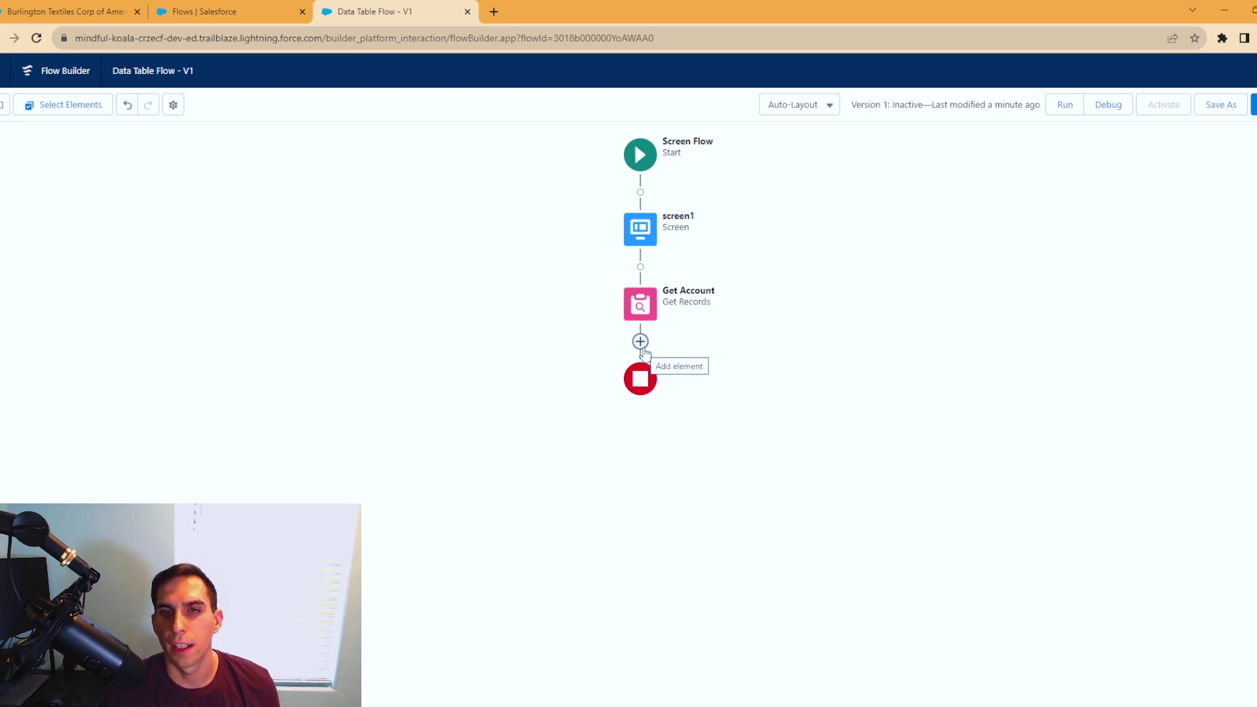
Step: Add a screen, Screen2, after Get Account and hide its header
left_click(641, 346)
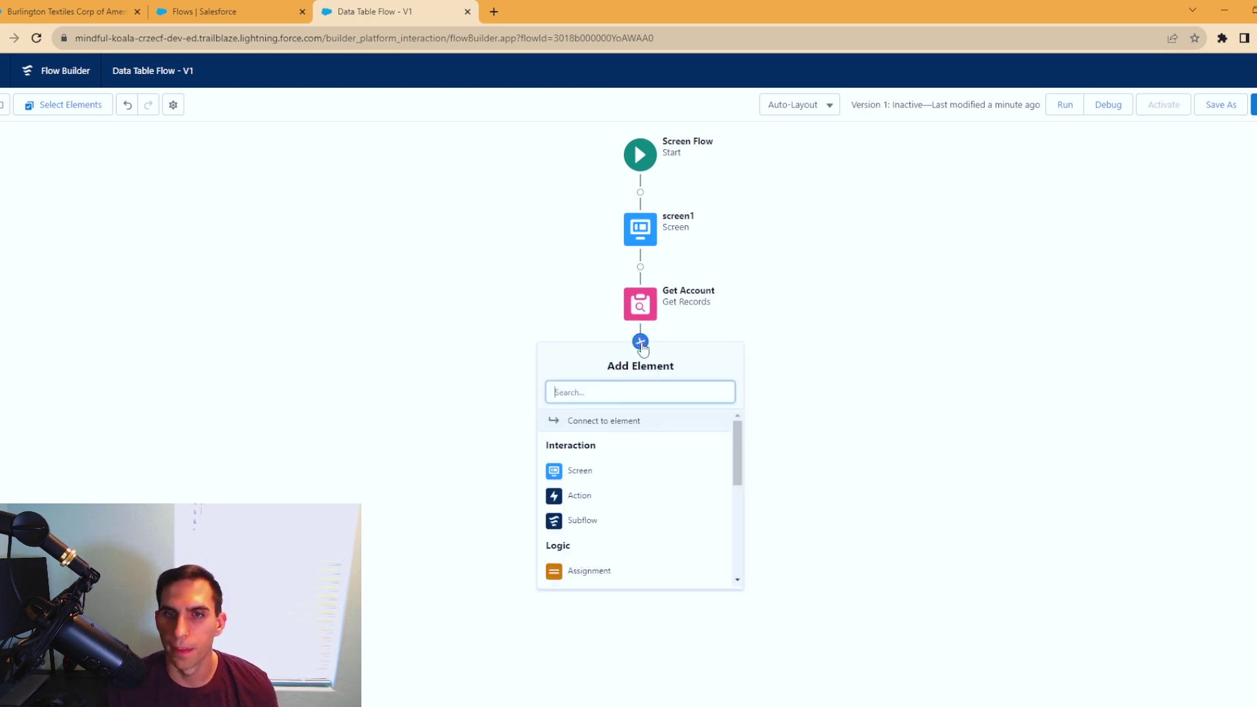
left_click(589, 473)
type("Screen2")
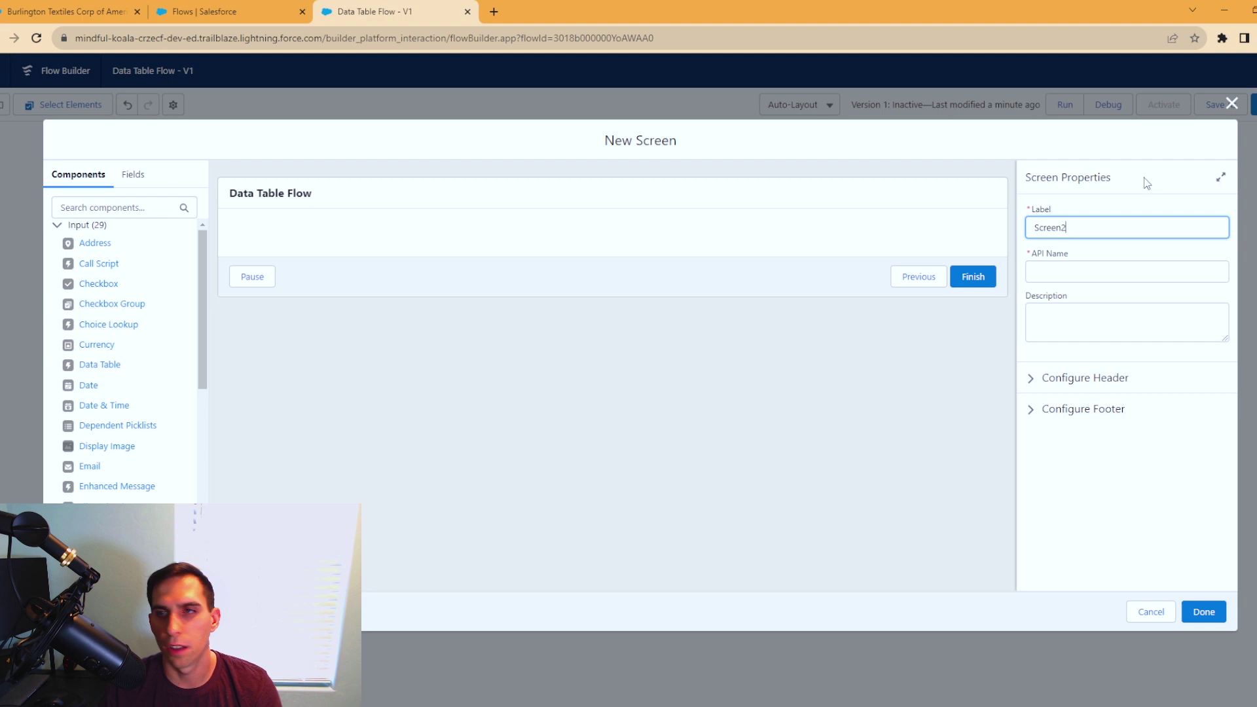
left_click(1134, 203)
left_click(1092, 411)
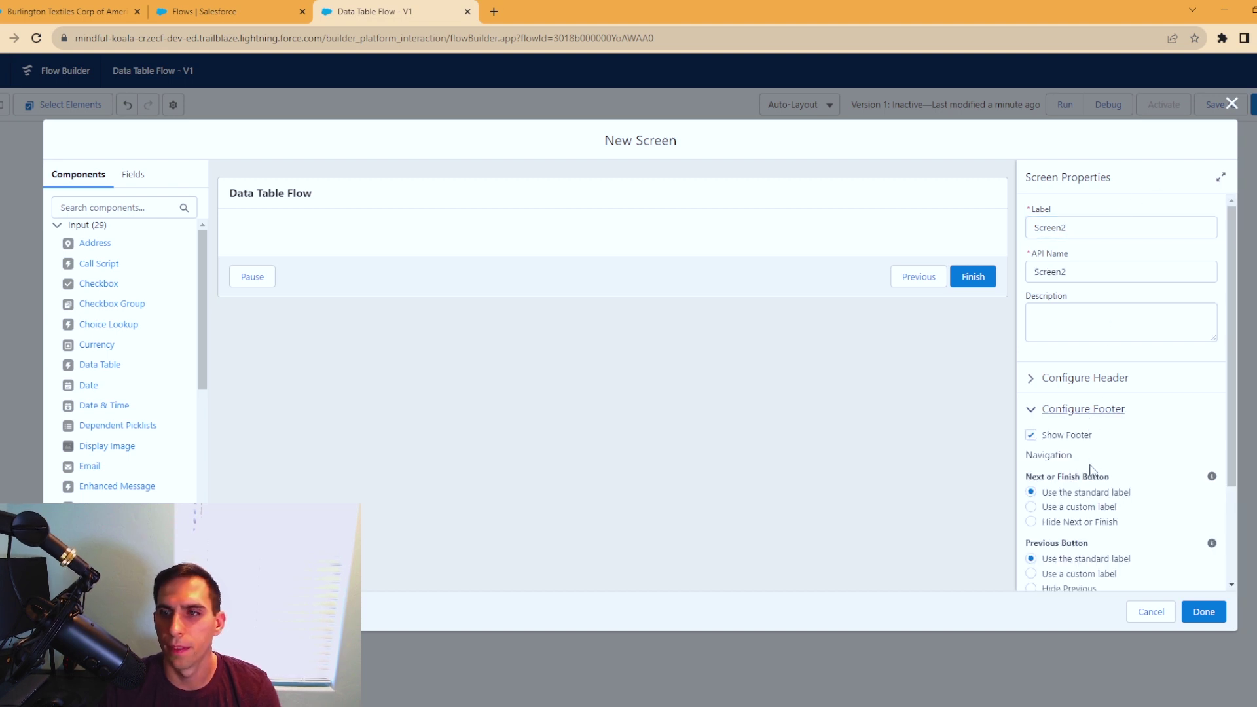
left_click(1053, 379)
left_click(1033, 404)
left_click(1077, 378)
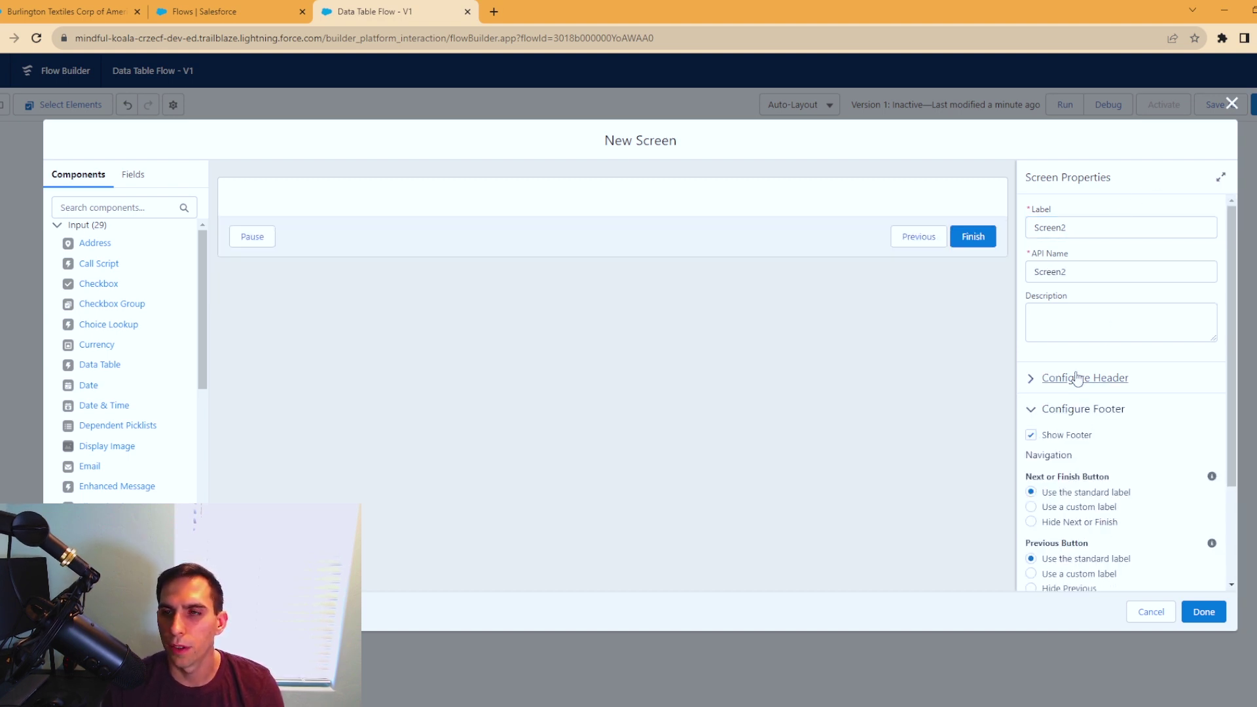
Step: Hide the Pause button and give the finish action the custom label 'Next'
scroll(1105, 527, "down", 1)
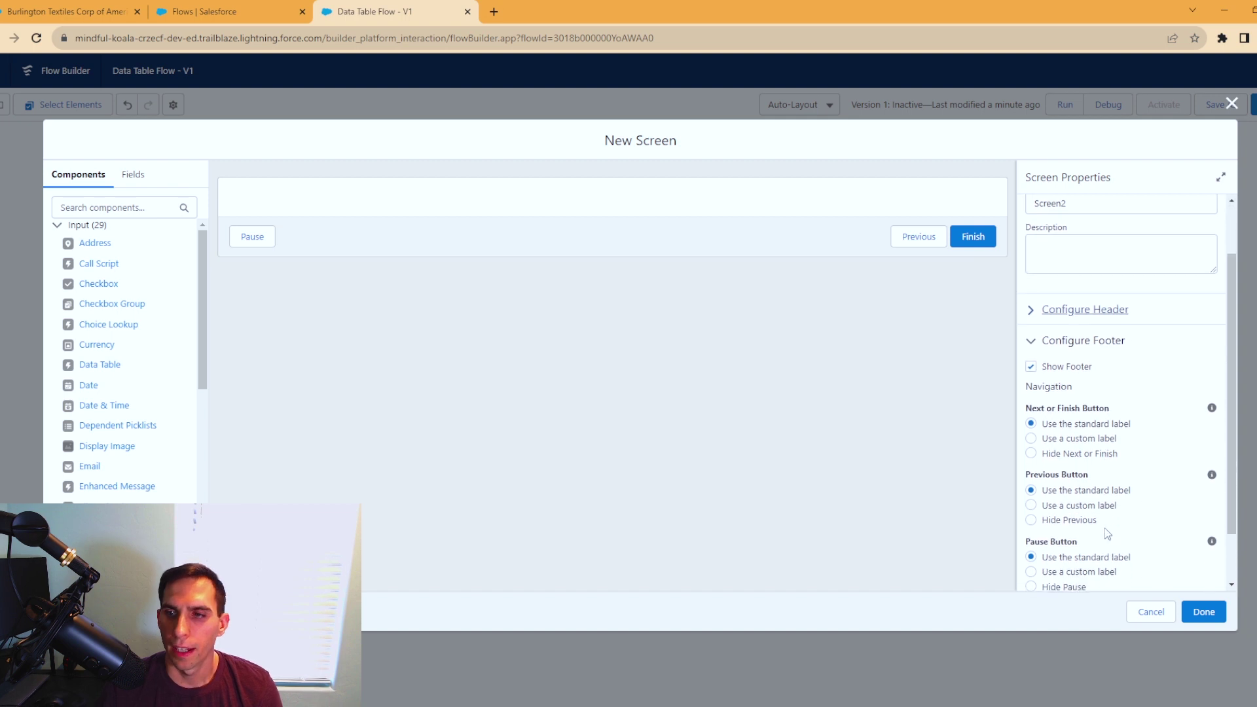
scroll(1105, 528, "down", 1)
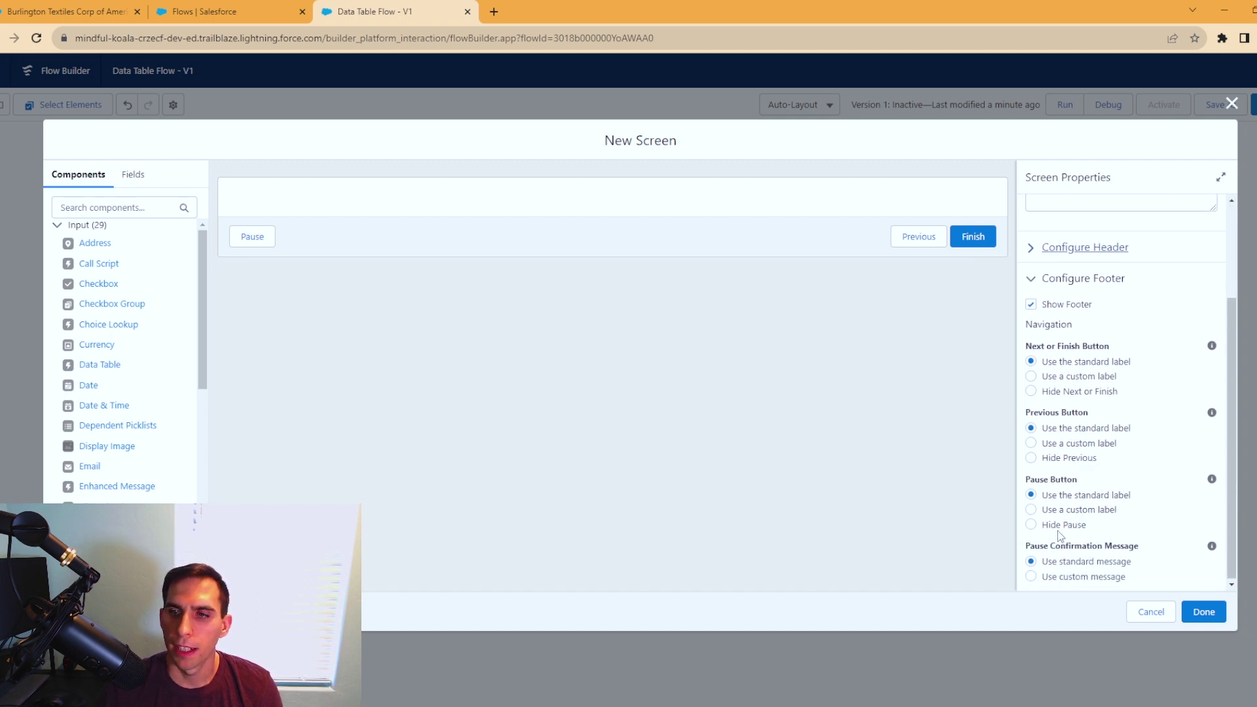
left_click(1031, 525)
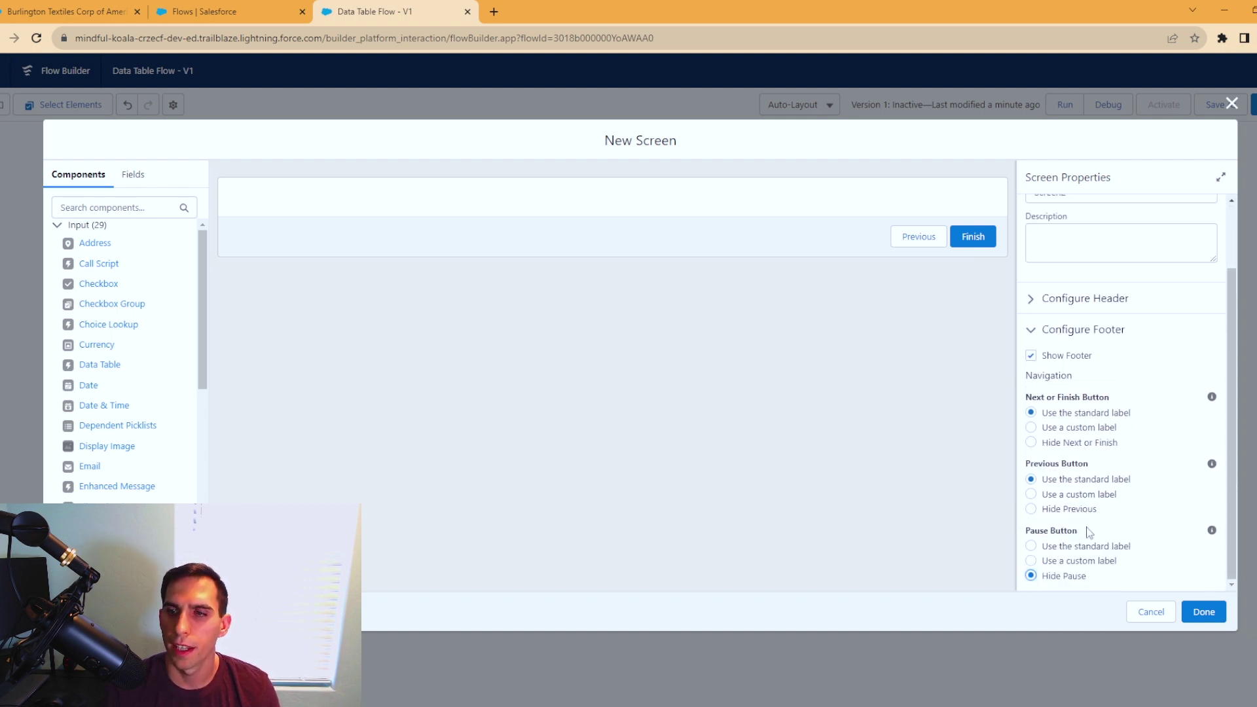
left_click(1031, 427)
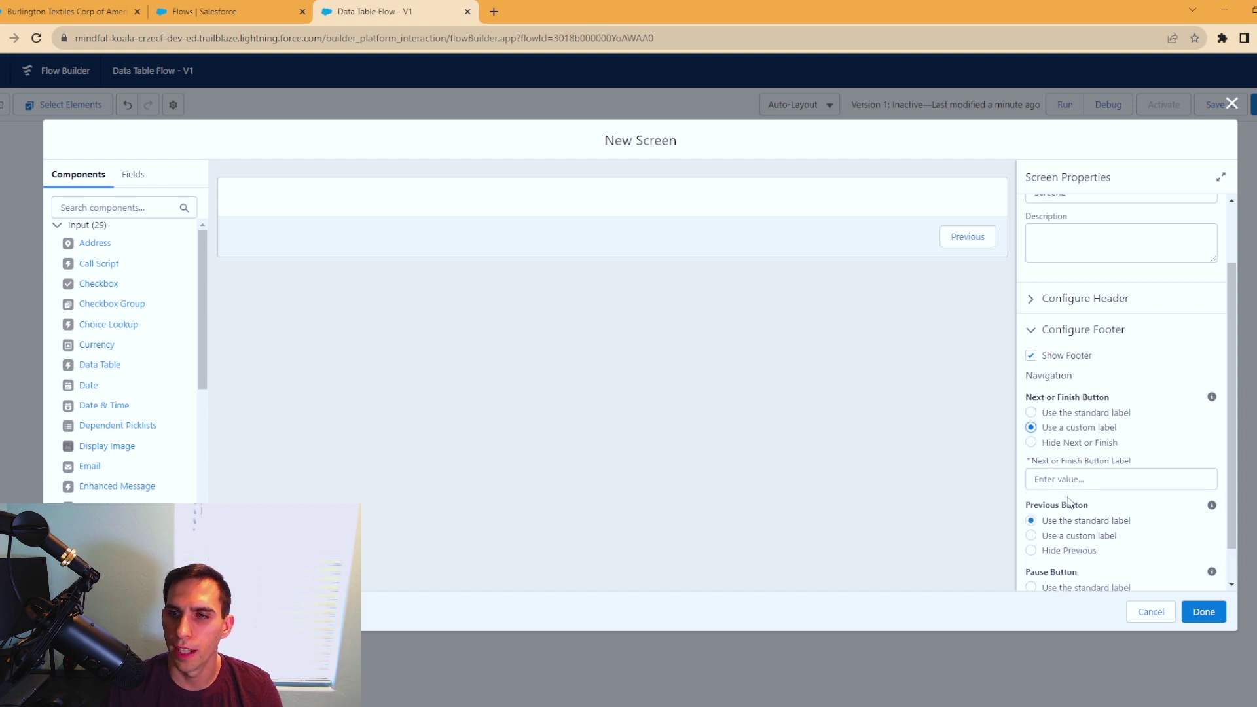
left_click(1069, 480)
type("Next")
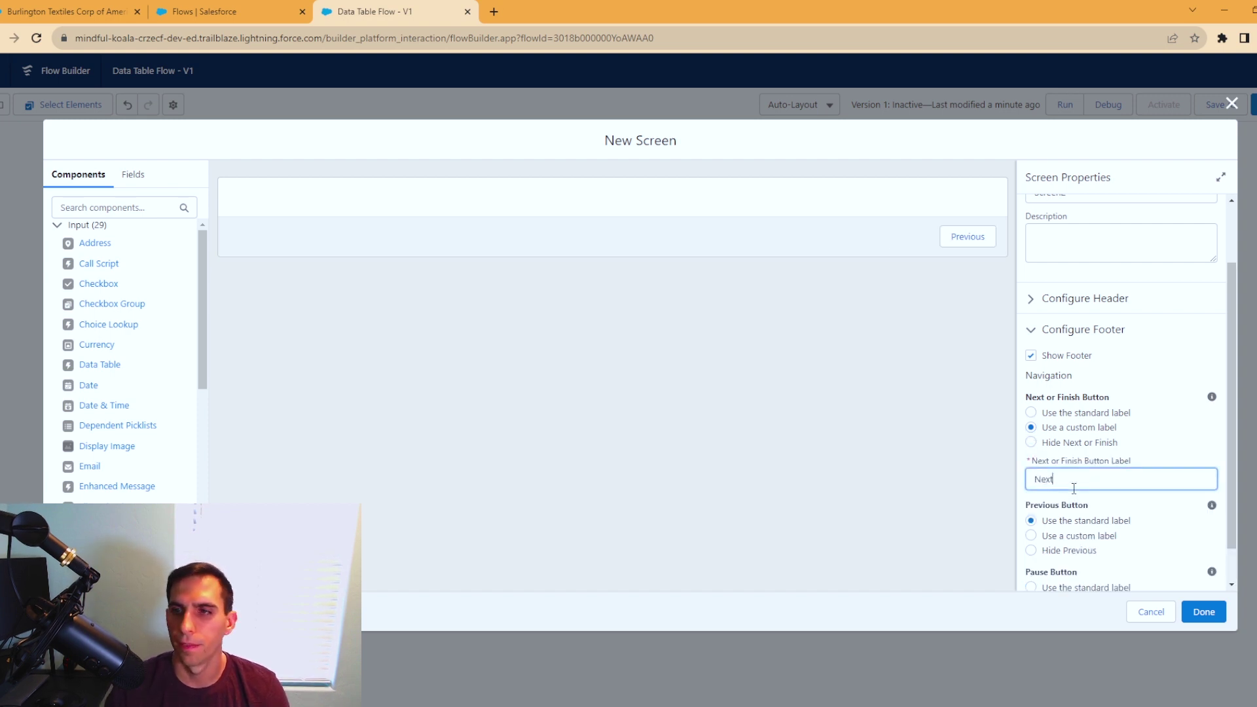
left_click(1050, 328)
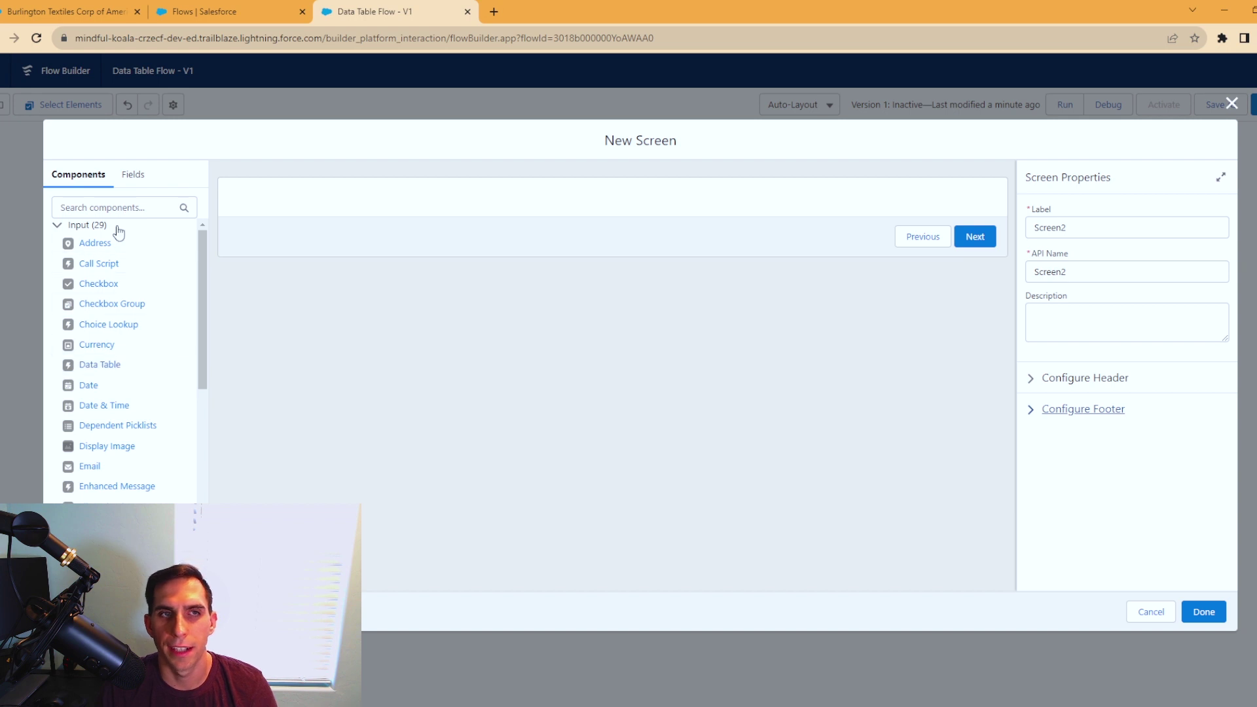
Step: Add a Data Table component to Screen2 with API name account_datatable
left_click(96, 370)
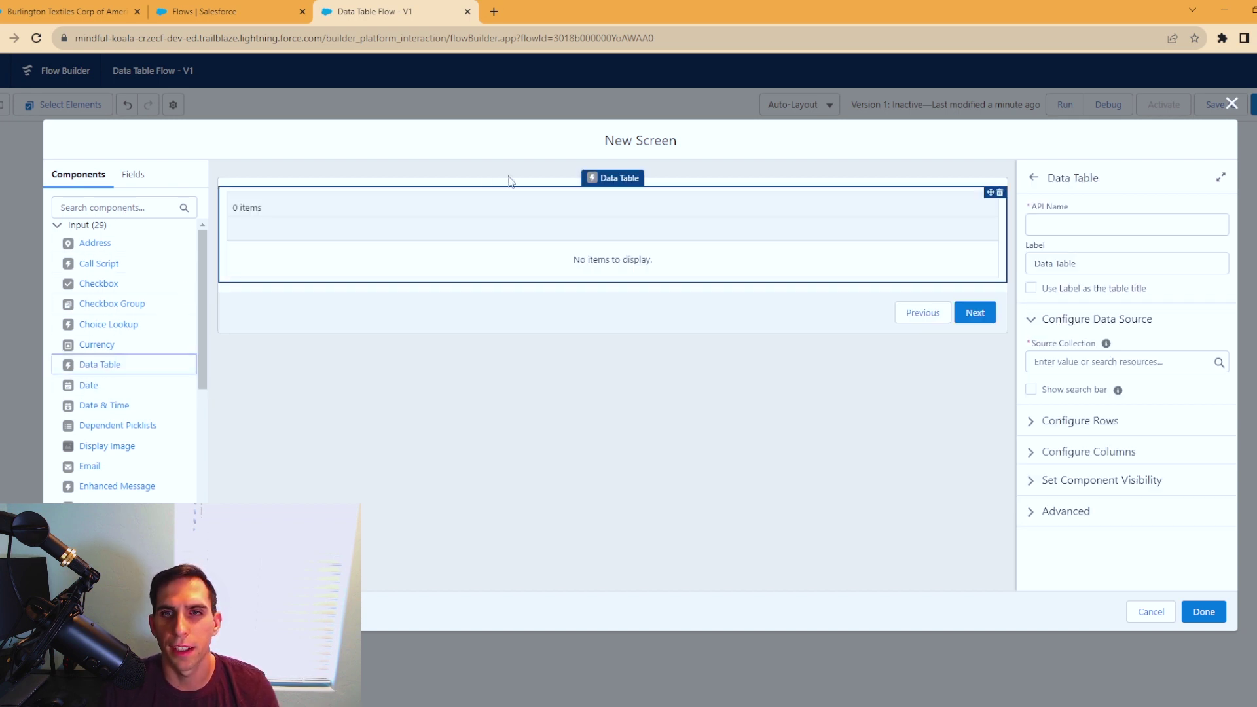
left_click(1097, 229)
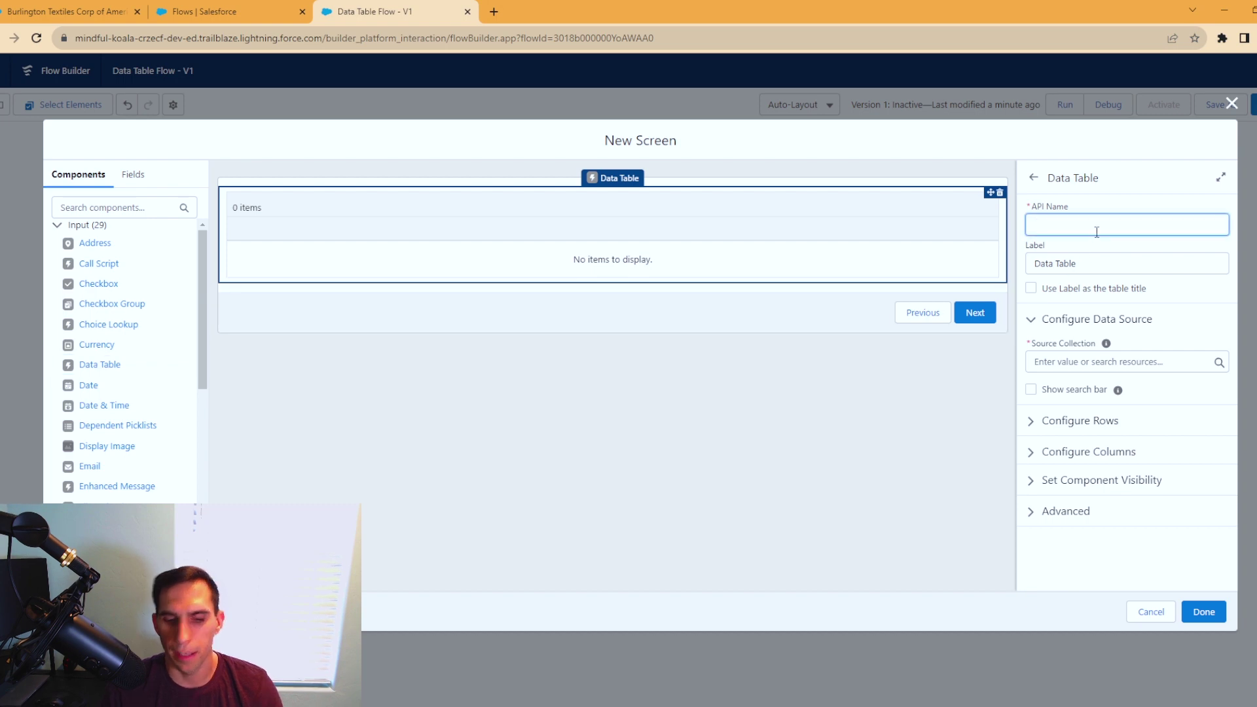
type("account")
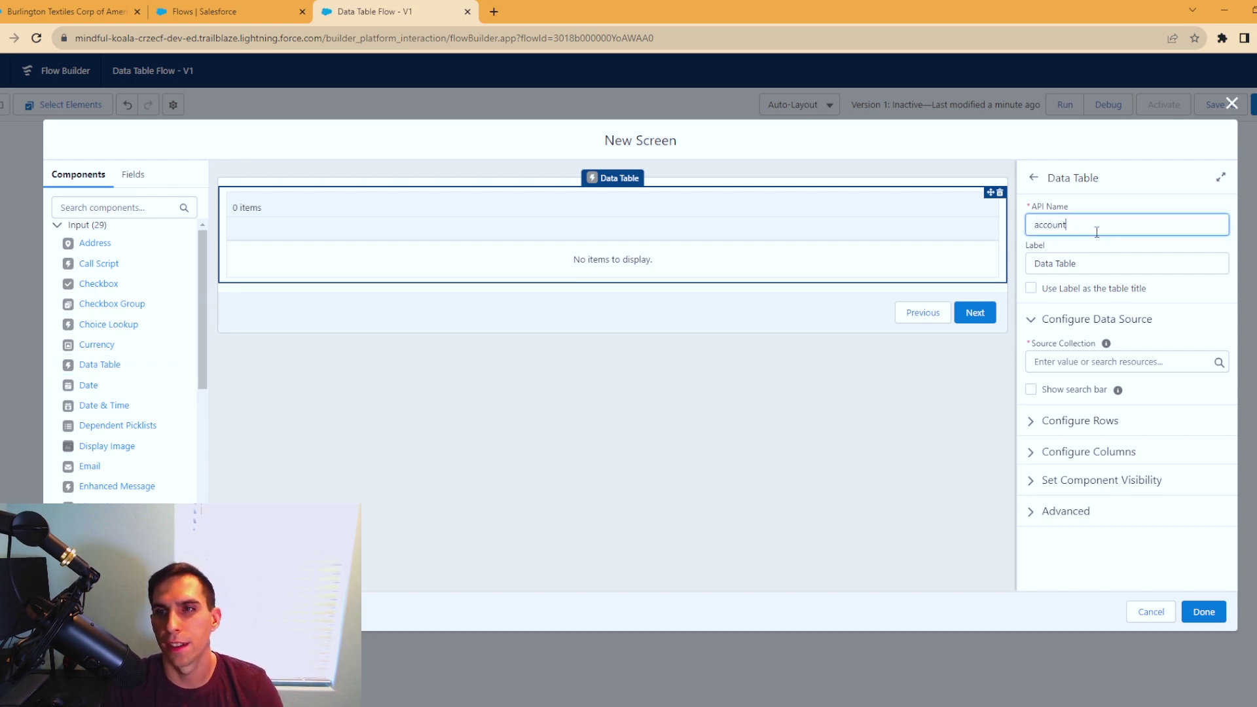
type("_datatable")
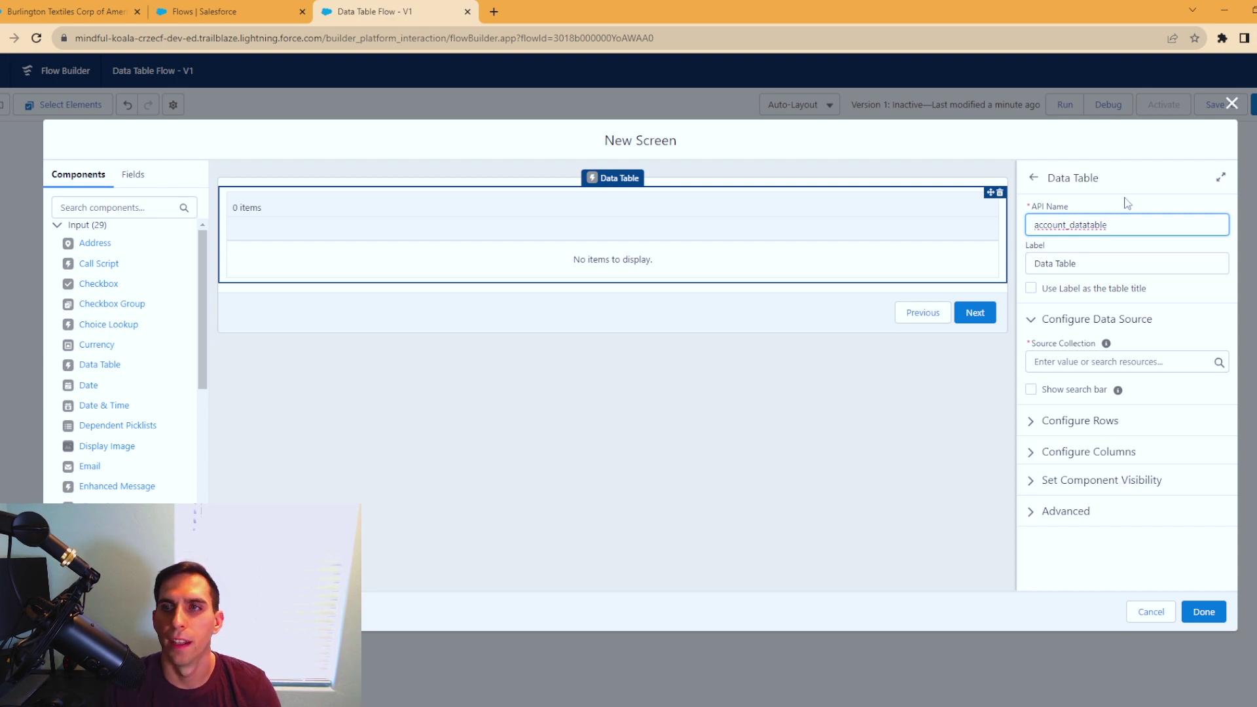
left_click(1049, 281)
left_click_drag(1088, 260, 1036, 268)
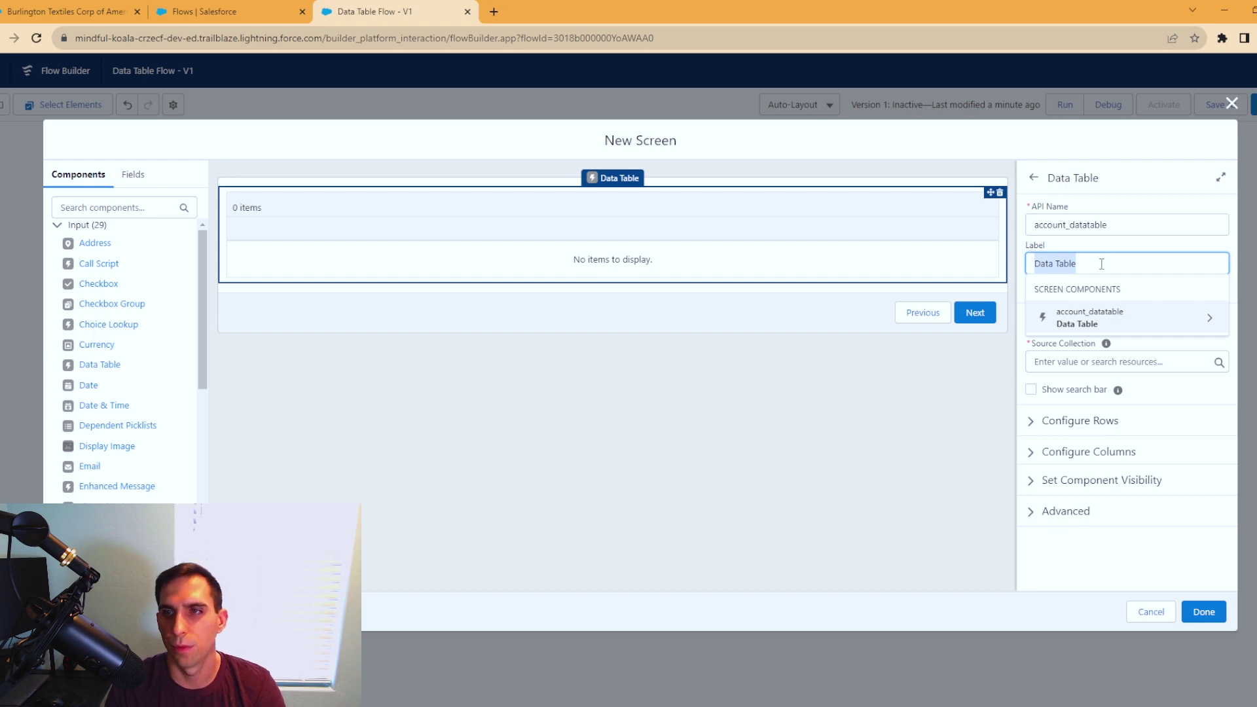
left_click(1143, 205)
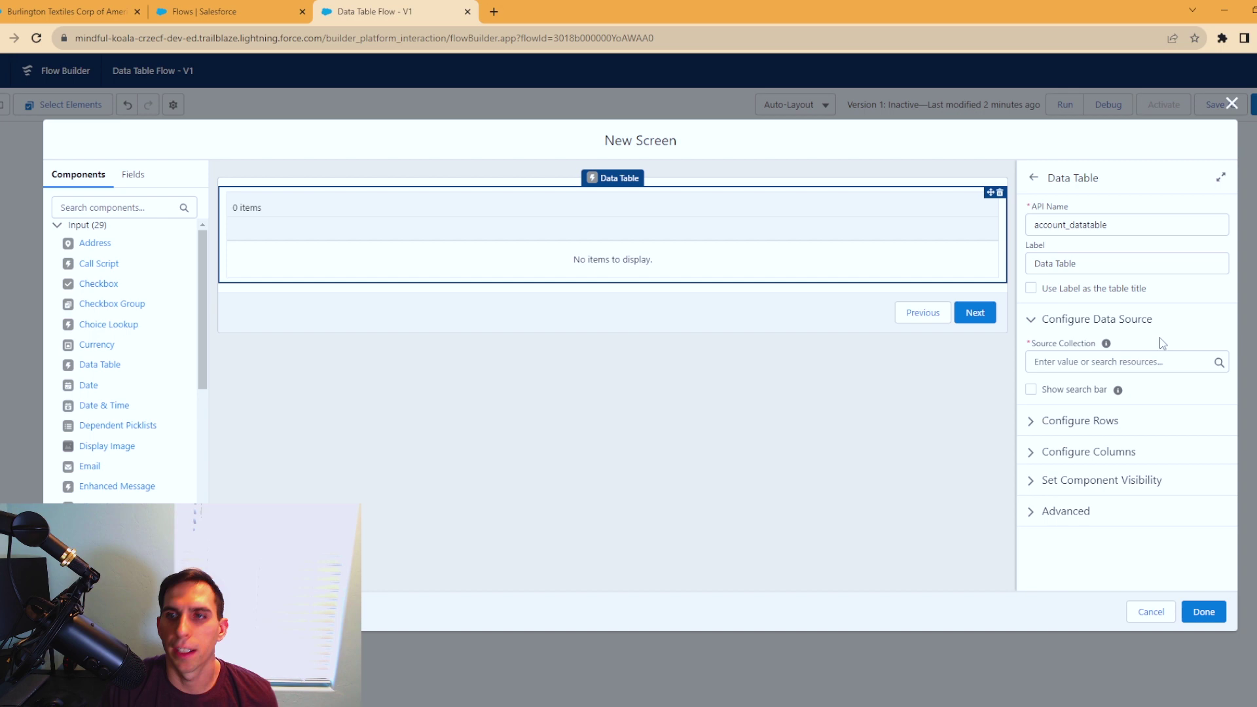
Step: Source the table from Get_Account's Accounts and review its row selection options
left_click(1134, 360)
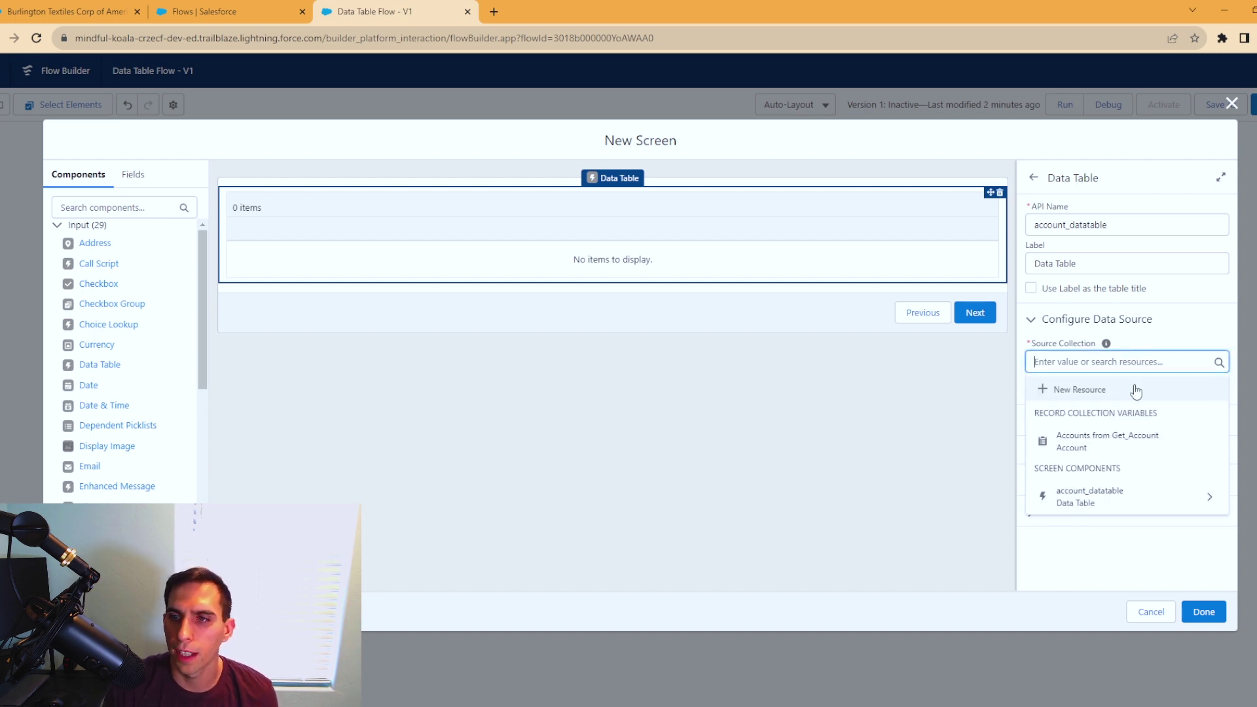
left_click(1113, 446)
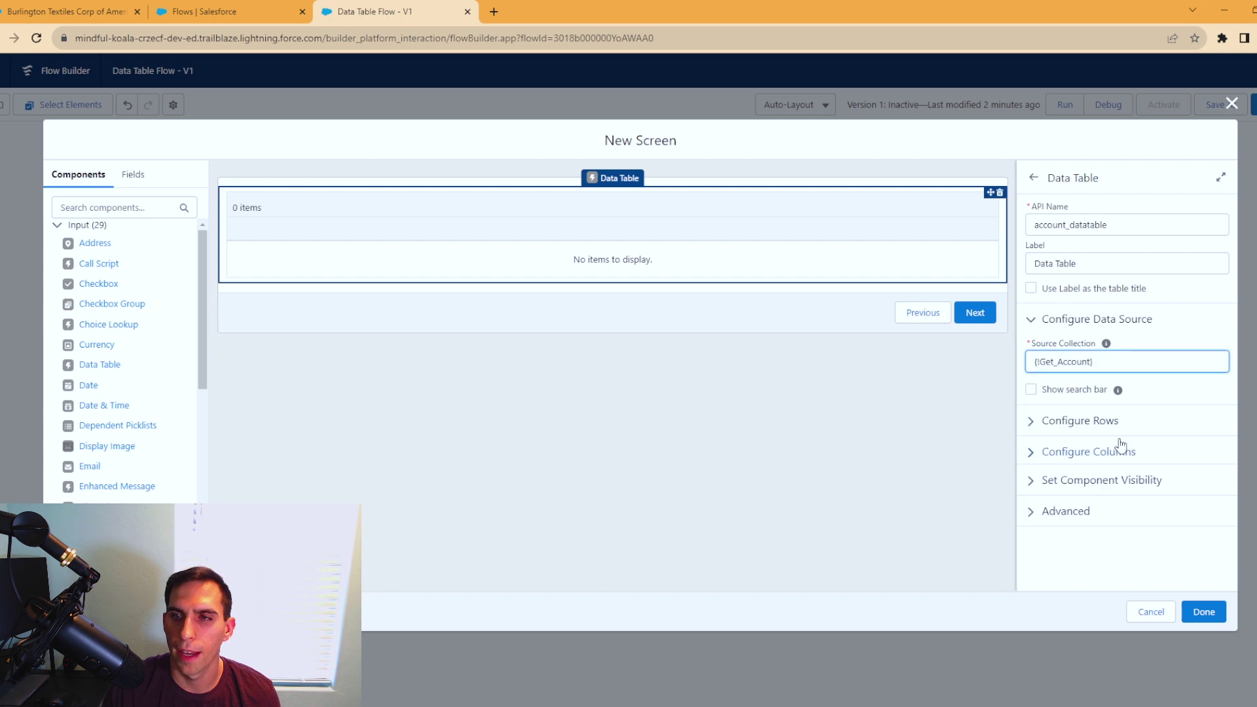
left_click(1169, 327)
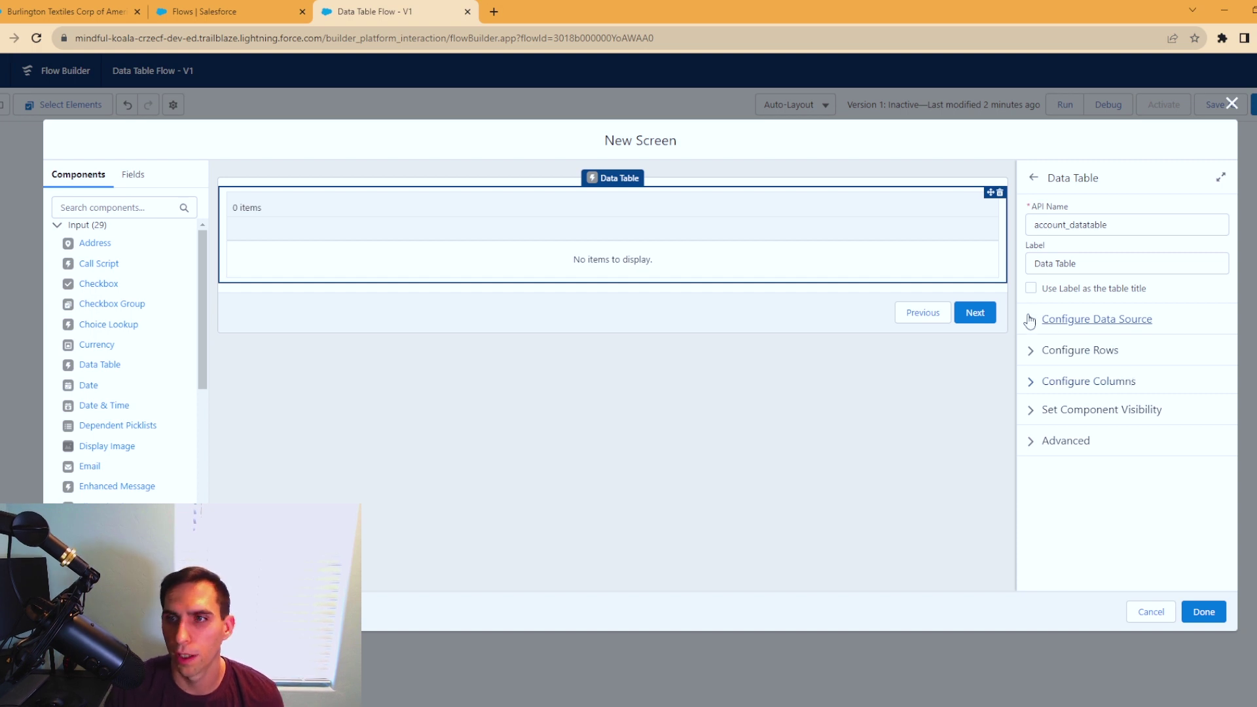
left_click(1034, 352)
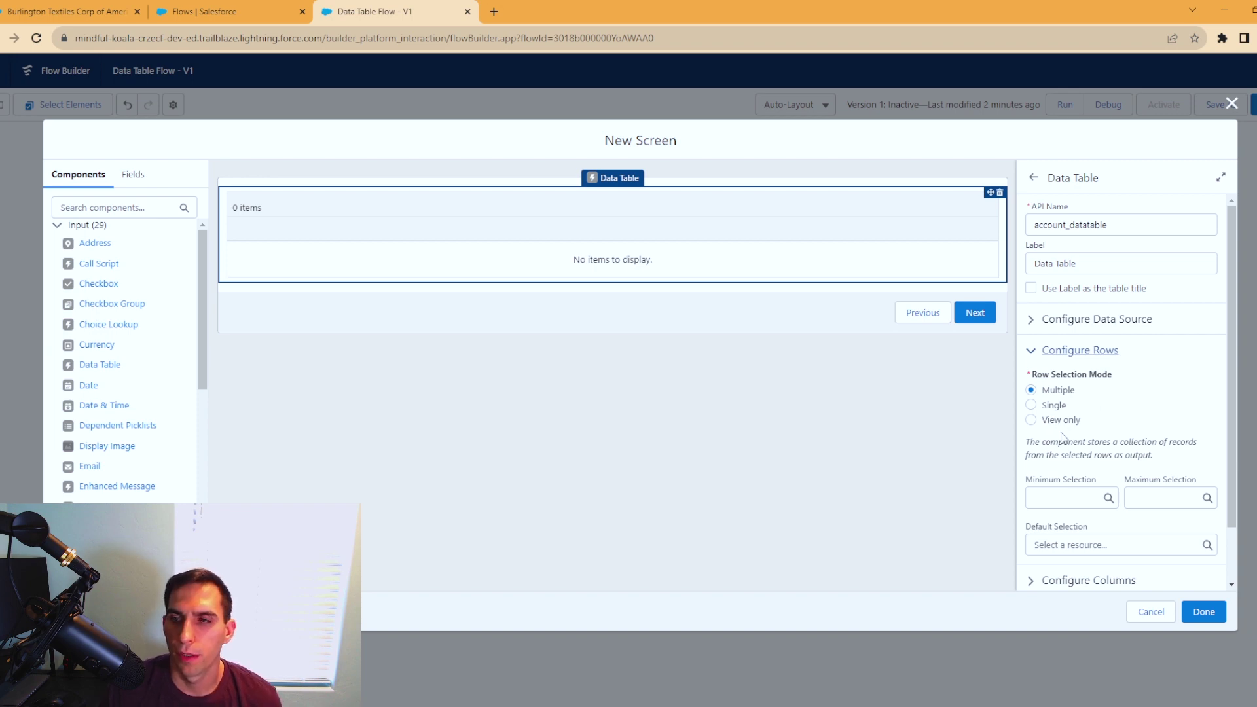
scroll(1064, 439, "down", 1)
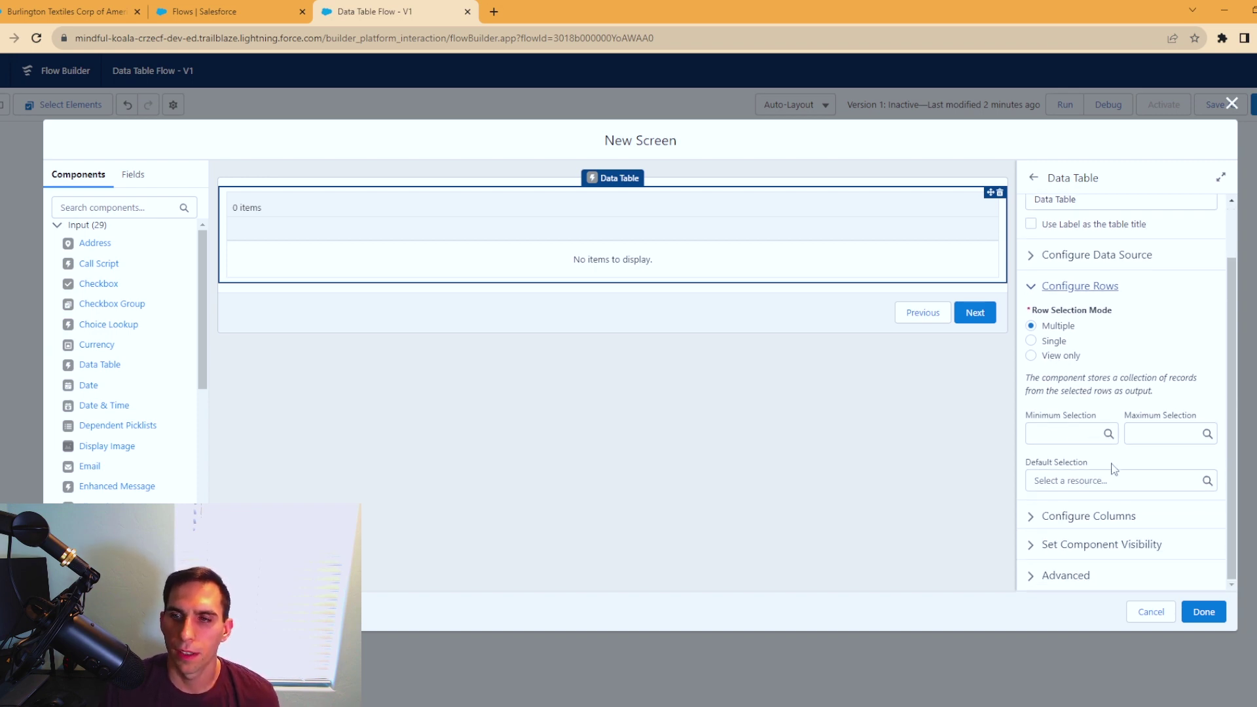
left_click(1050, 288)
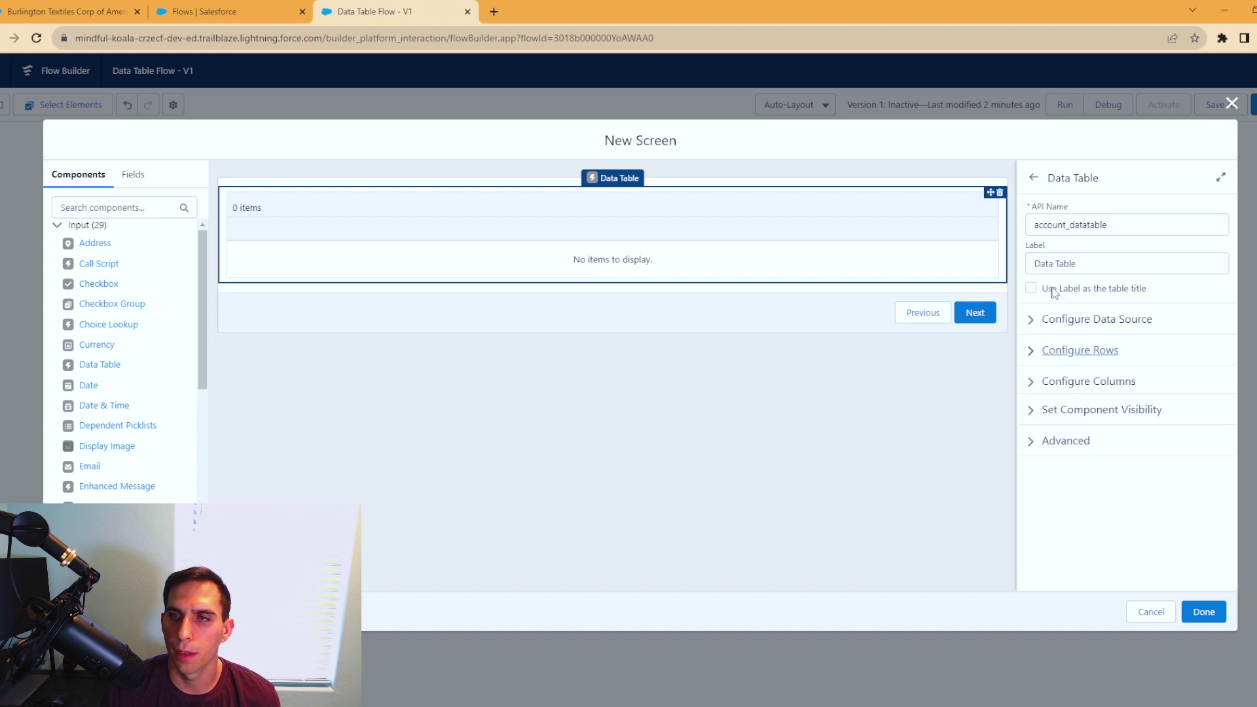
Step: Add Account Name and Account Phone columns from the Name and Phone fields
left_click(1032, 385)
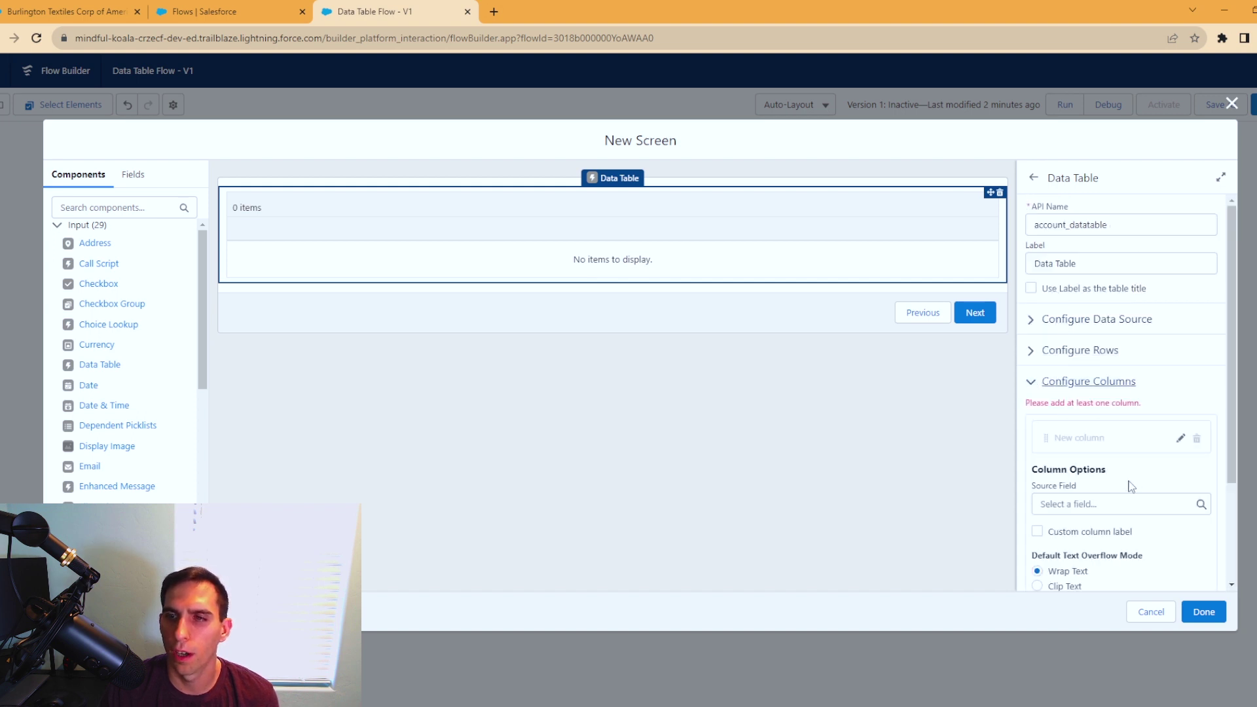
scroll(1131, 486, "down", 1)
left_click(1099, 435)
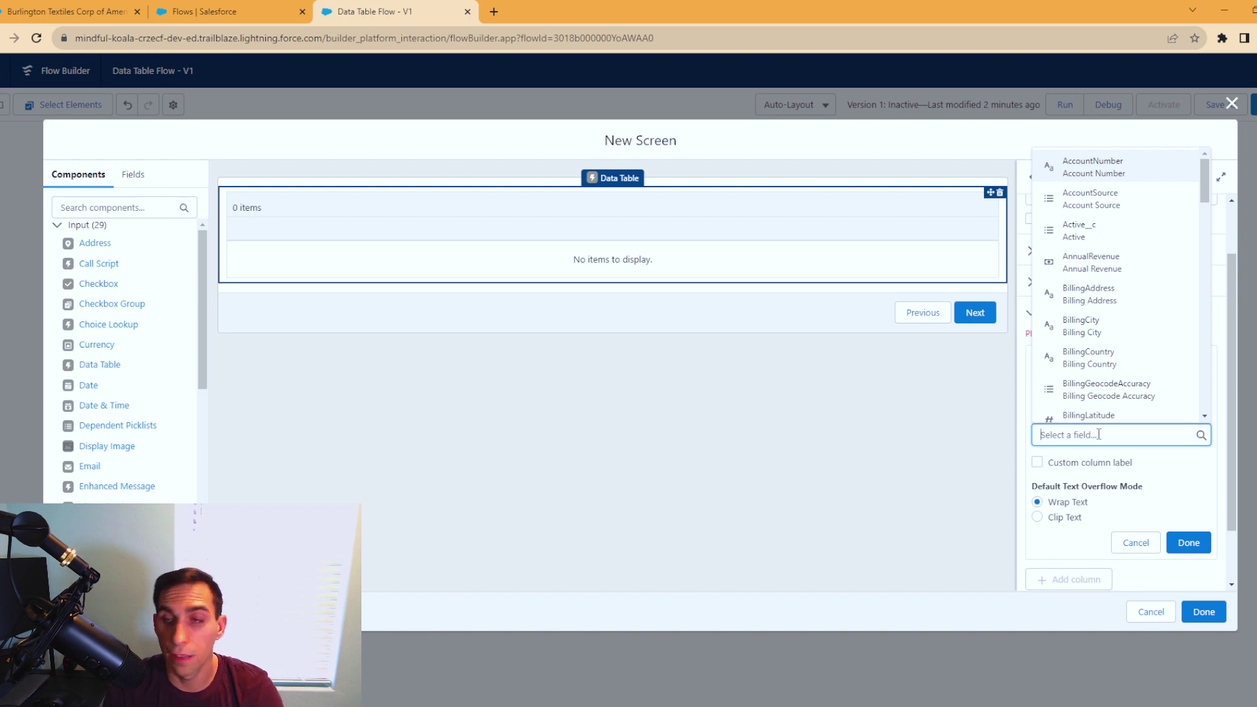
type("name")
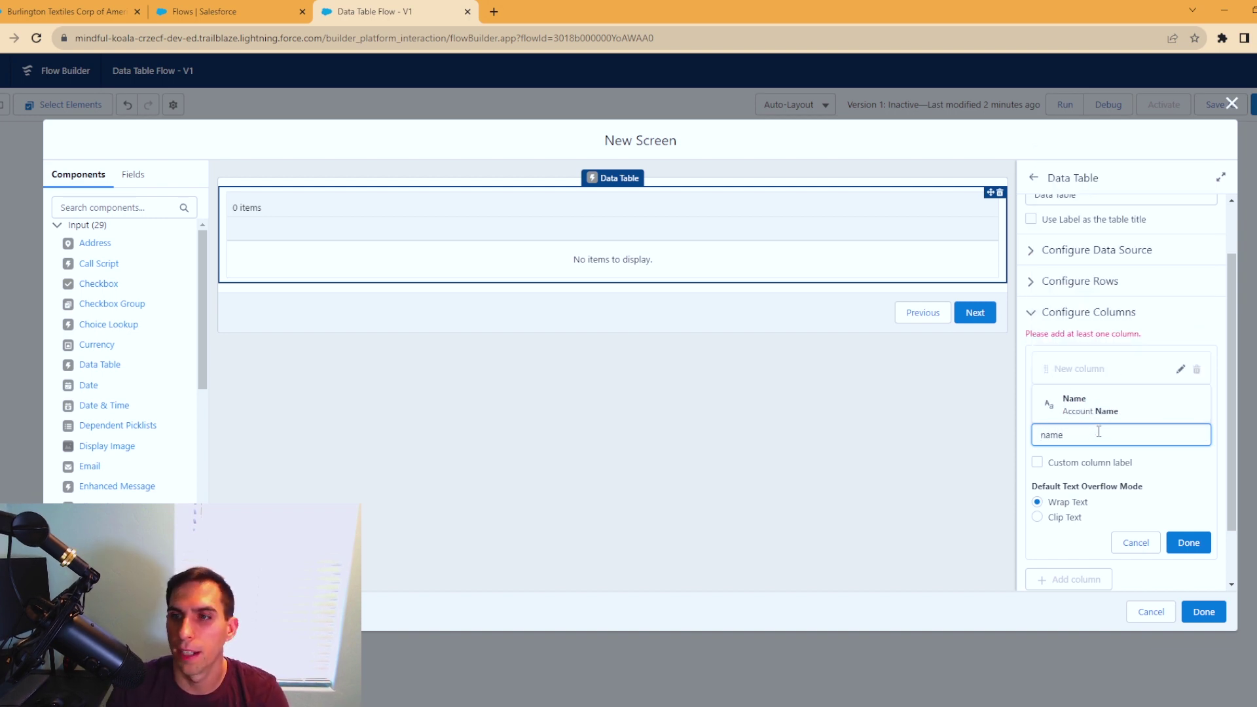
left_click(1097, 406)
left_click(1197, 548)
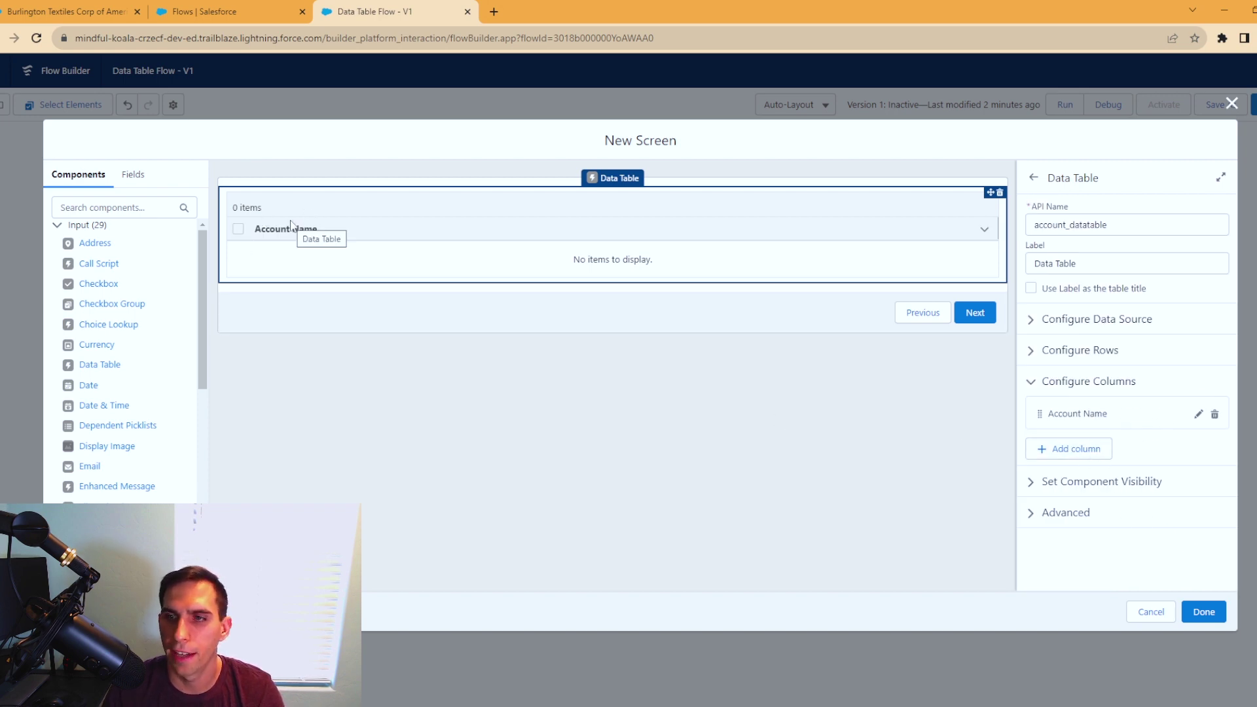
left_click(1056, 448)
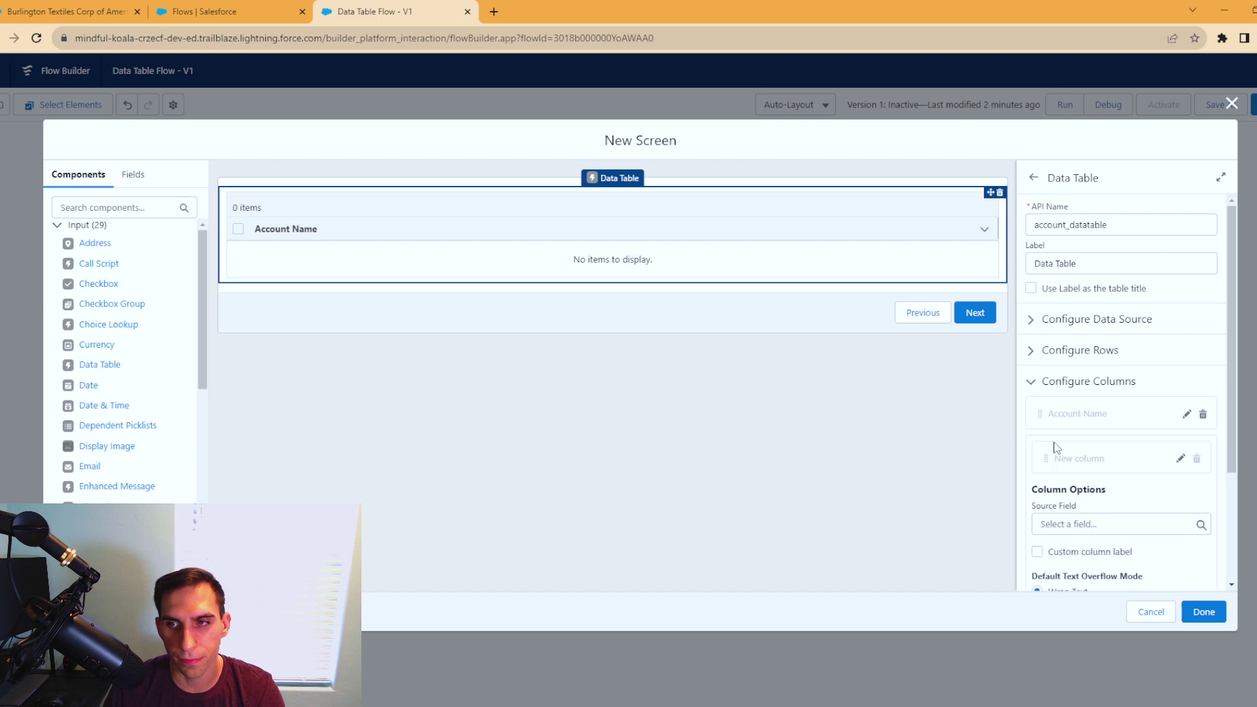
left_click(1102, 523)
type("phon")
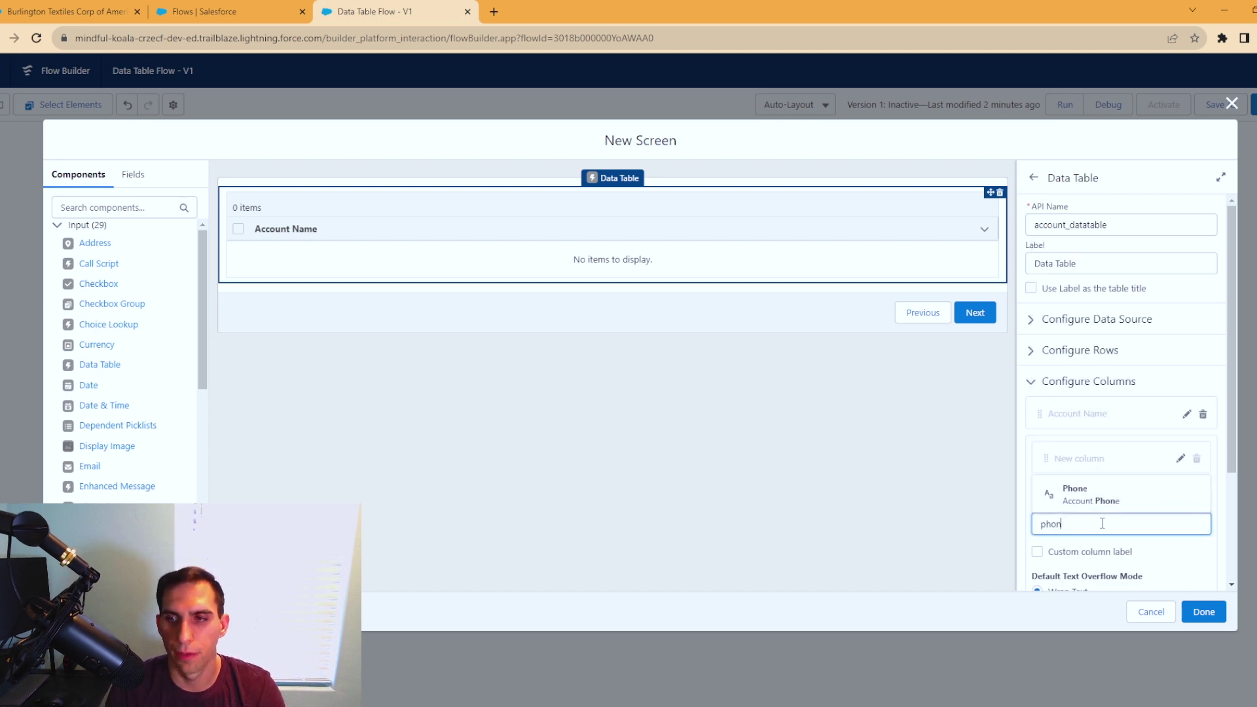
type("e")
left_click(1065, 503)
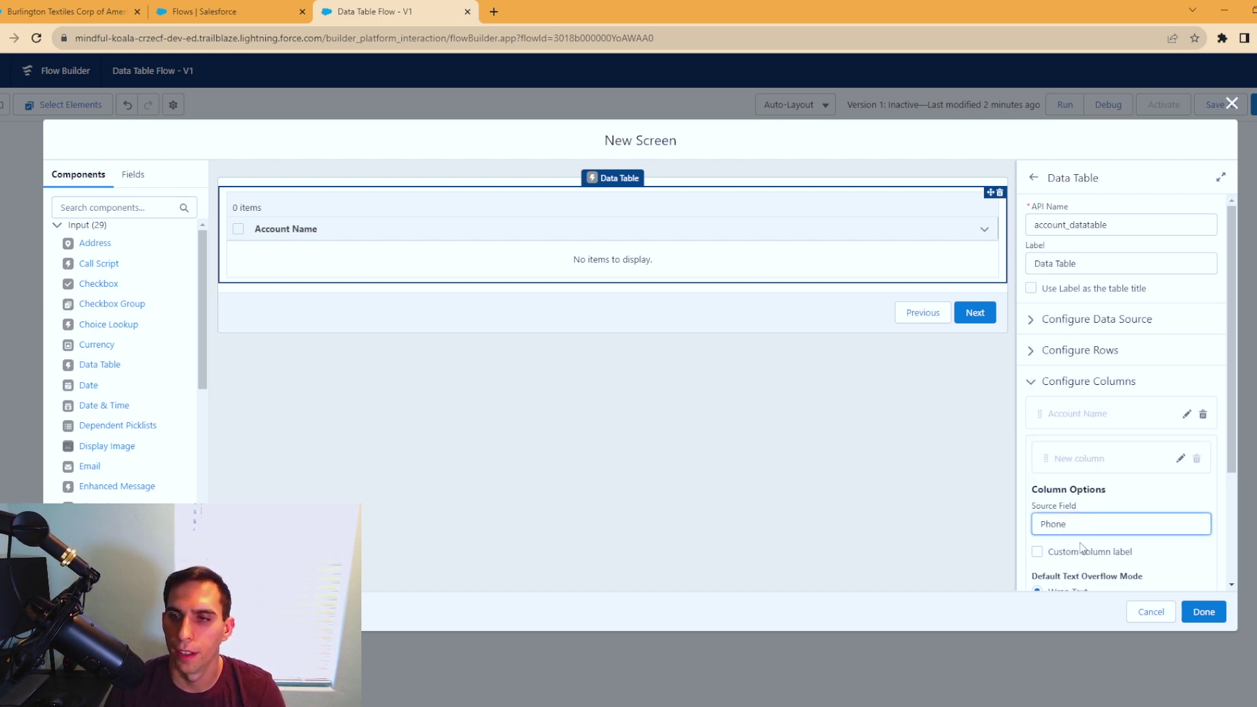
scroll(1087, 536, "down", 1)
left_click(1190, 494)
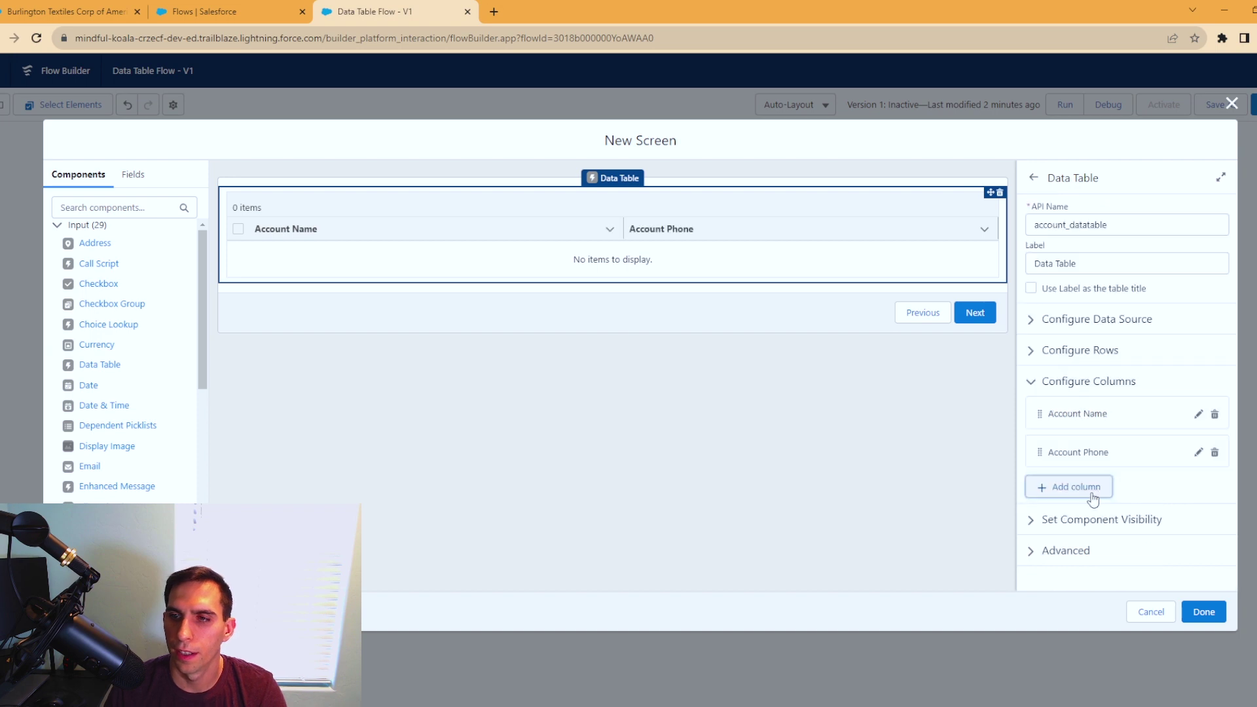
Step: Start a BillingAddress column, then close Screen2 and reopen it for editing
left_click(1093, 499)
left_click(1089, 563)
type("add")
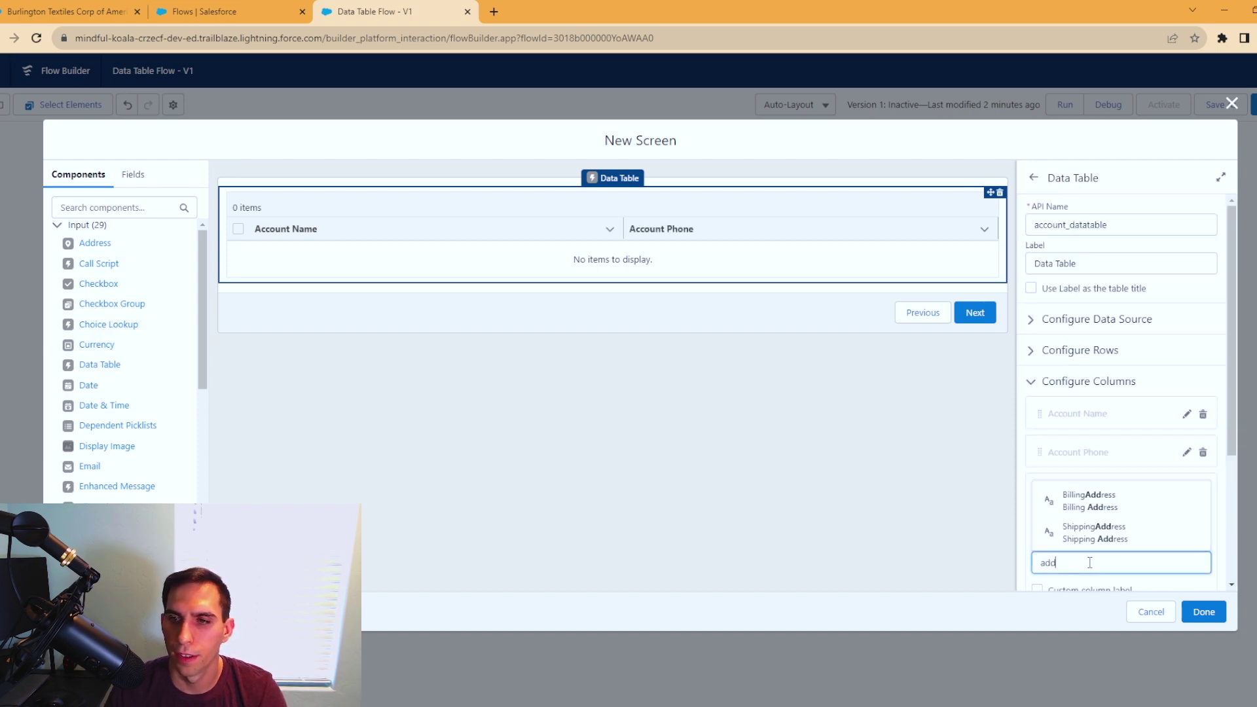
left_click(1105, 505)
left_click(1189, 608)
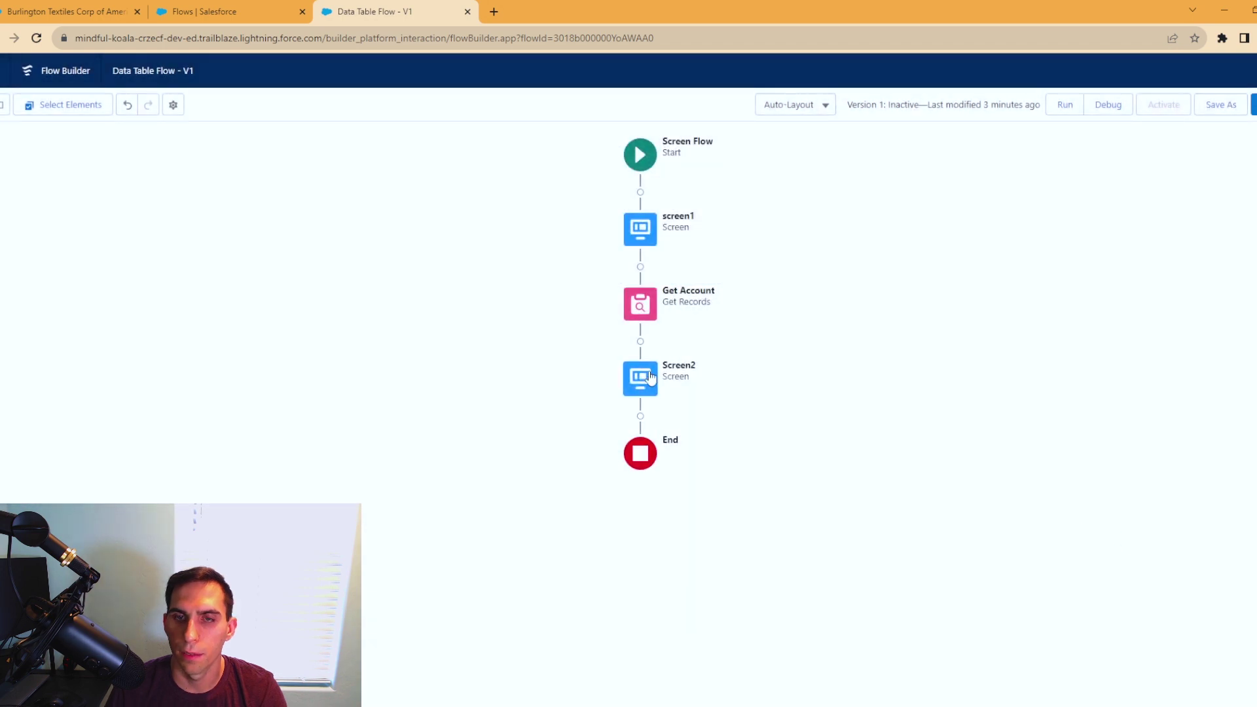
left_click(650, 379)
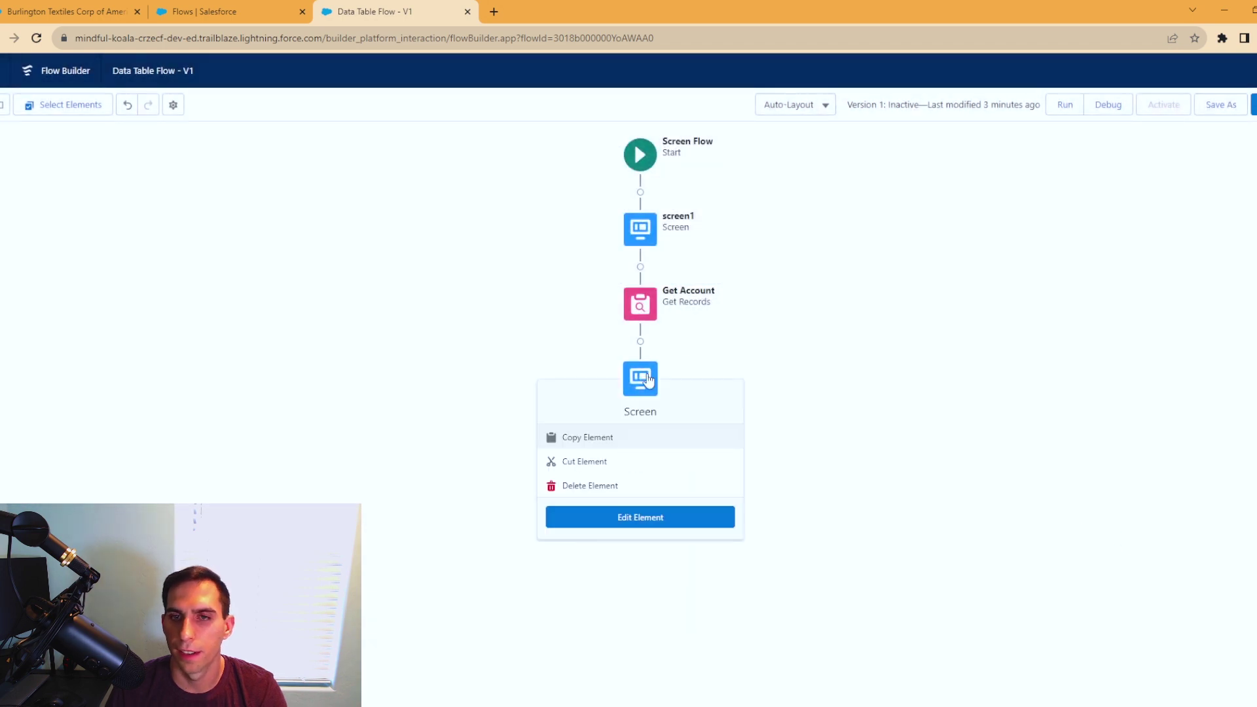
left_click(720, 517)
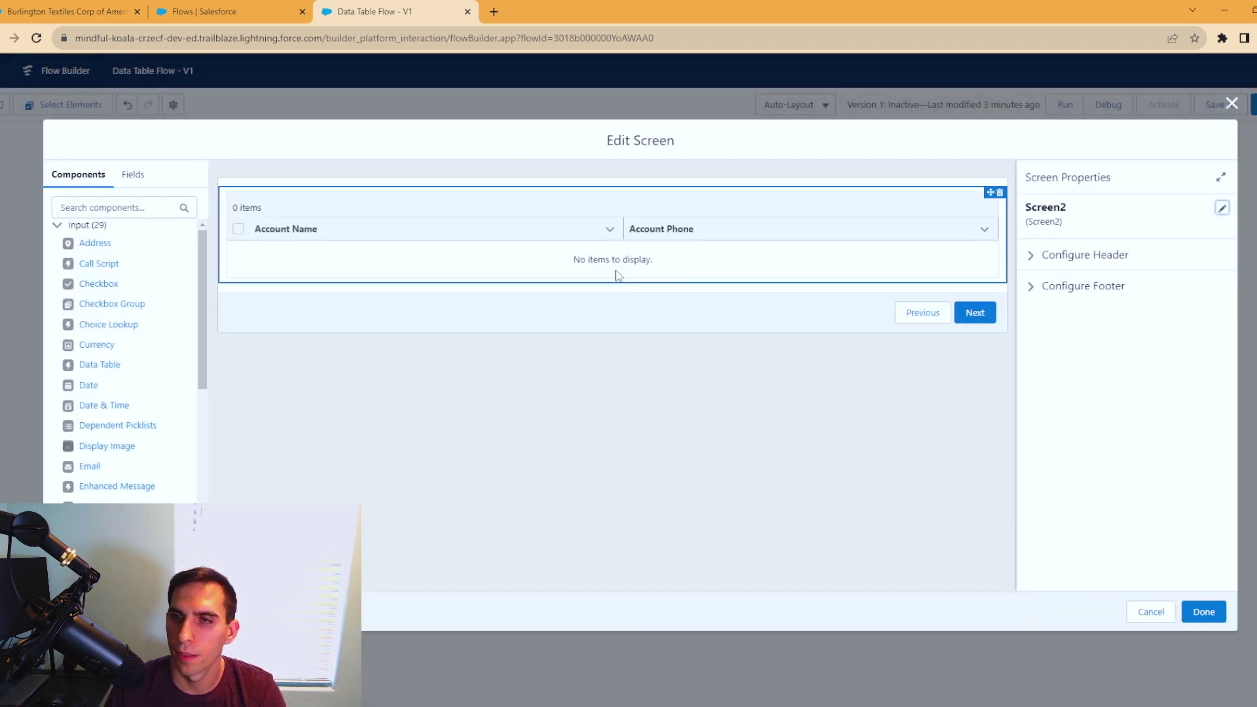
Step: Add an Account ID column sourced from the account Id field
left_click(665, 245)
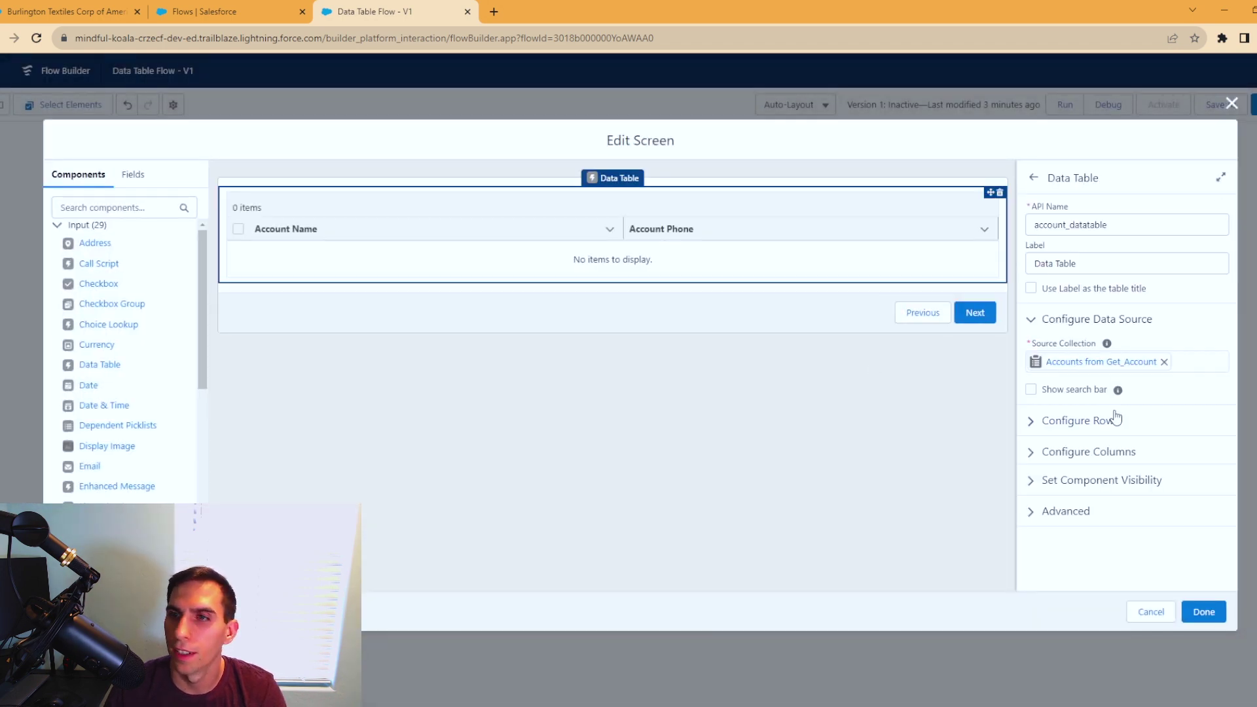
left_click(1032, 457)
scroll(1090, 522, "down", 2)
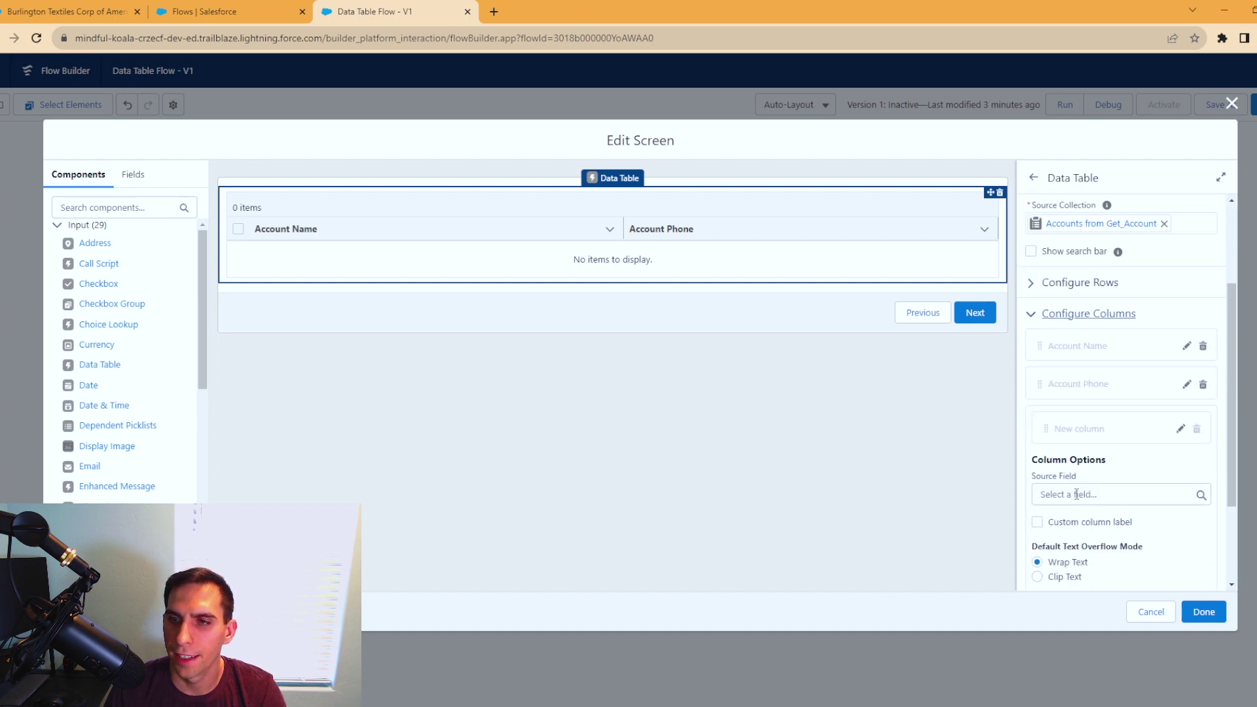
left_click(1077, 494)
type("id")
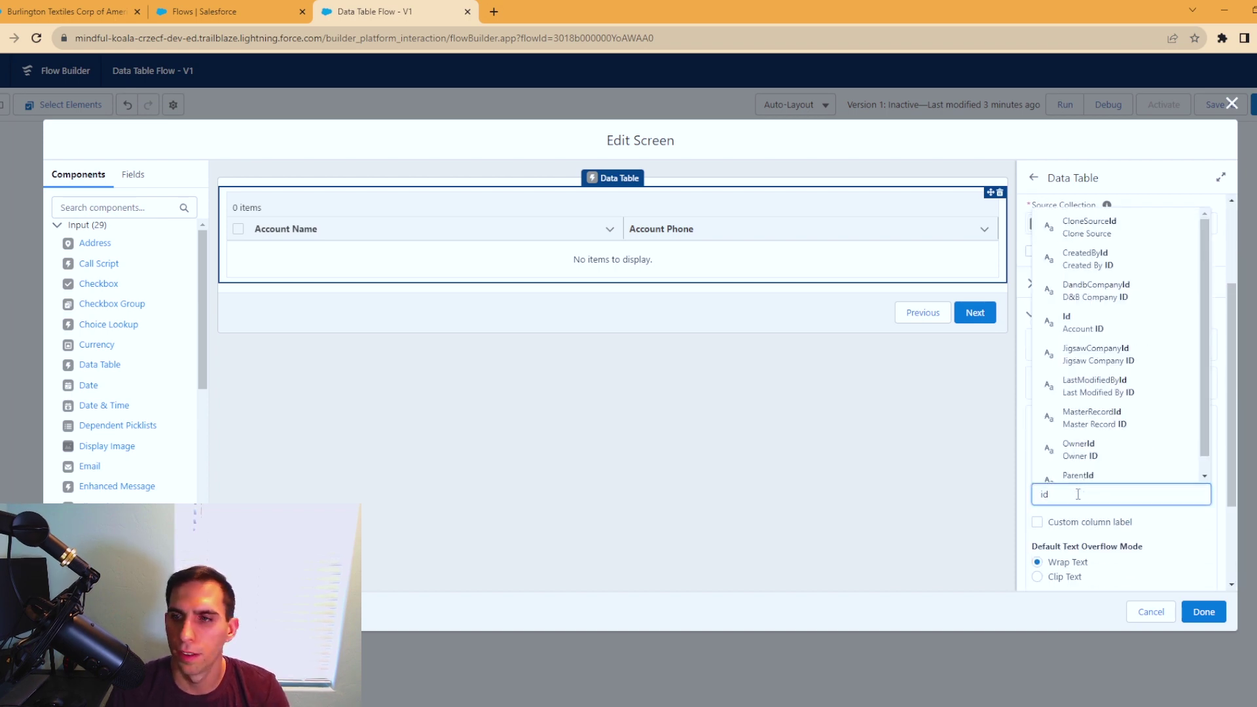
left_click(1060, 321)
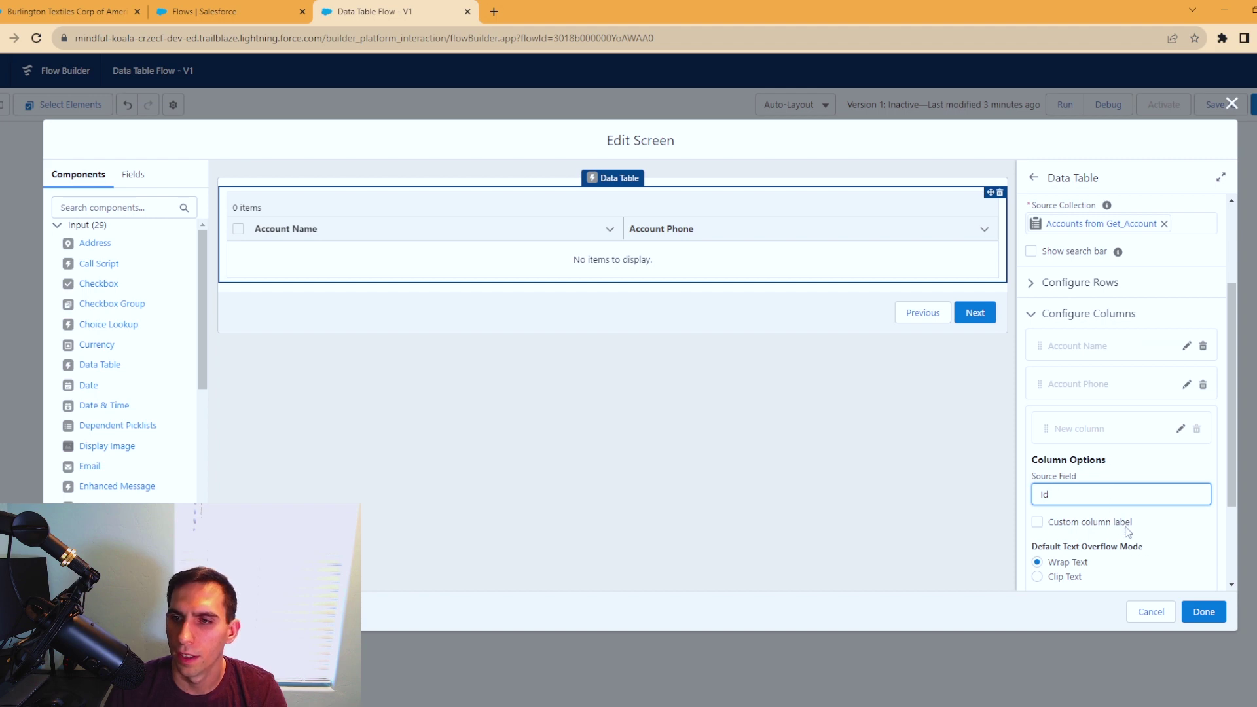
scroll(1140, 544, "down", 1)
left_click(1071, 425)
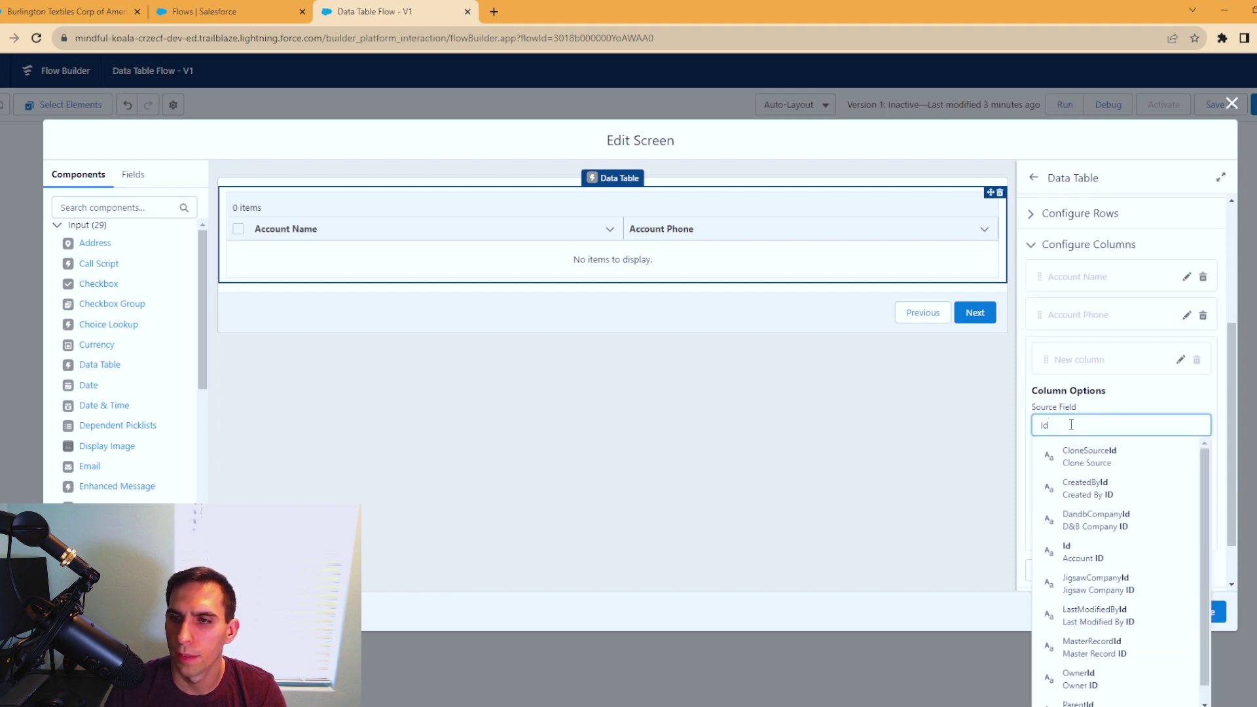
left_click(1115, 554)
left_click(1191, 534)
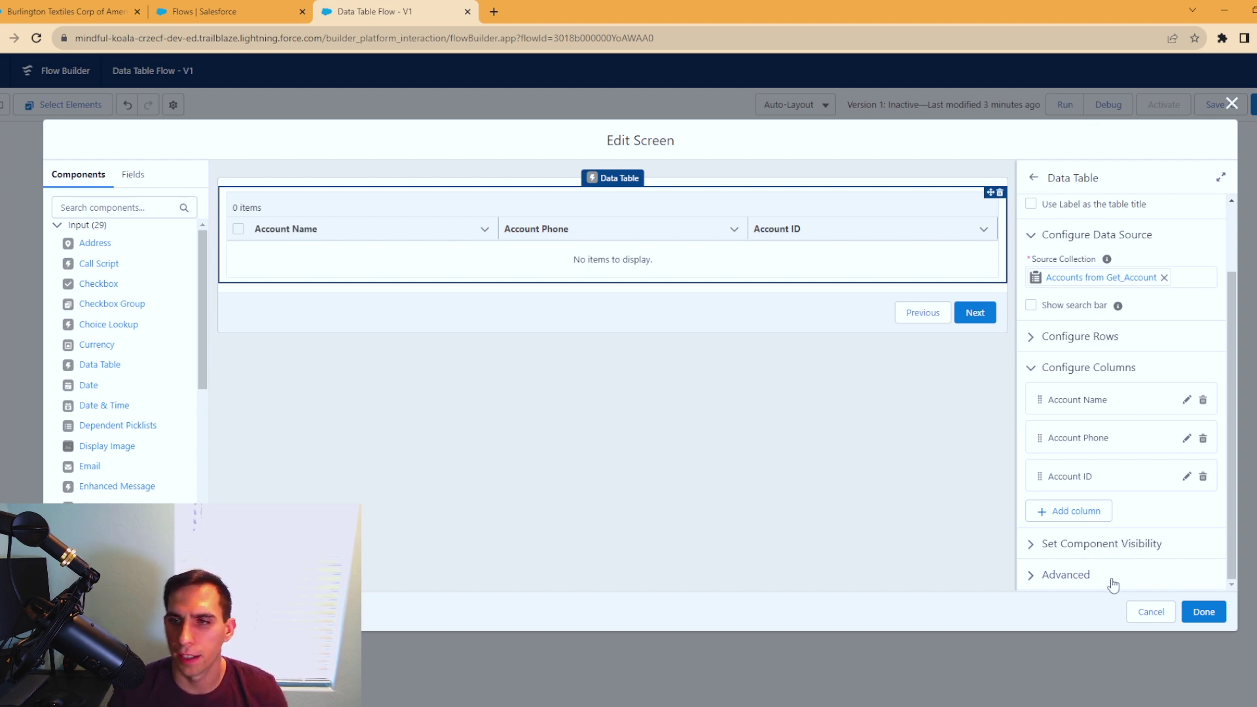
Step: Add a Billing Address column sourced from the BillingAddress field
left_click(1079, 513)
scroll(1122, 556, "down", 1)
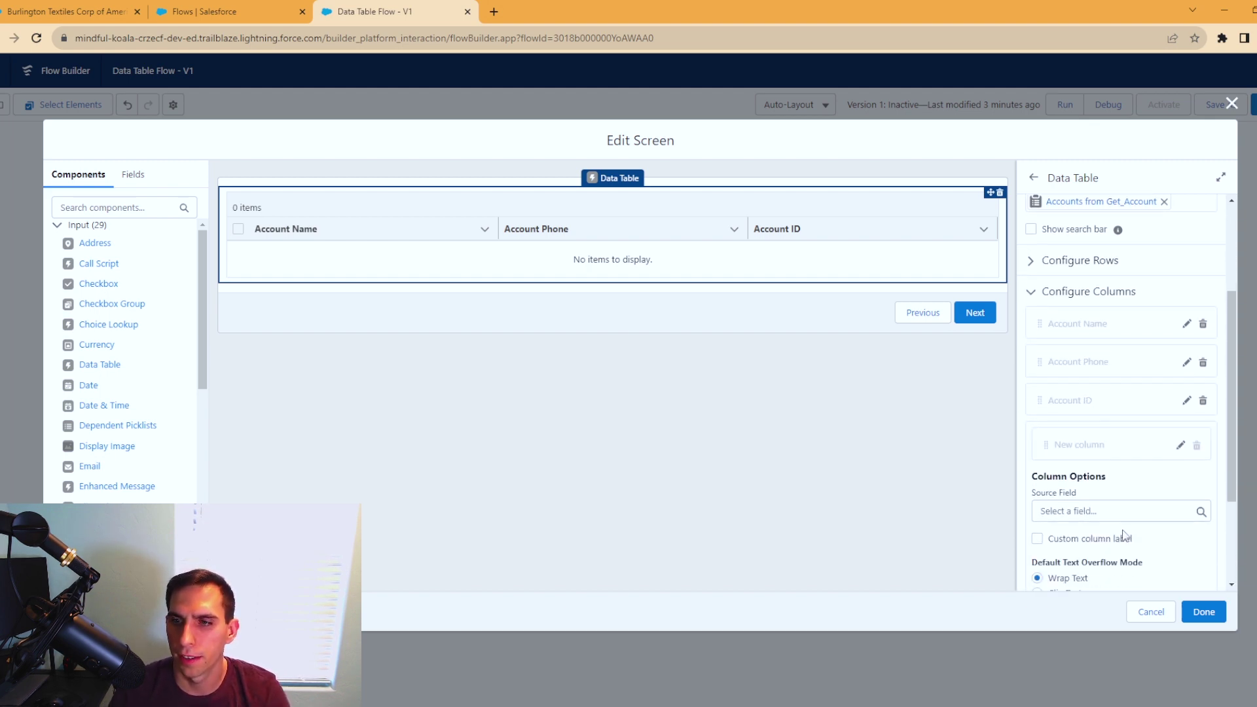
left_click(1117, 513)
type("add")
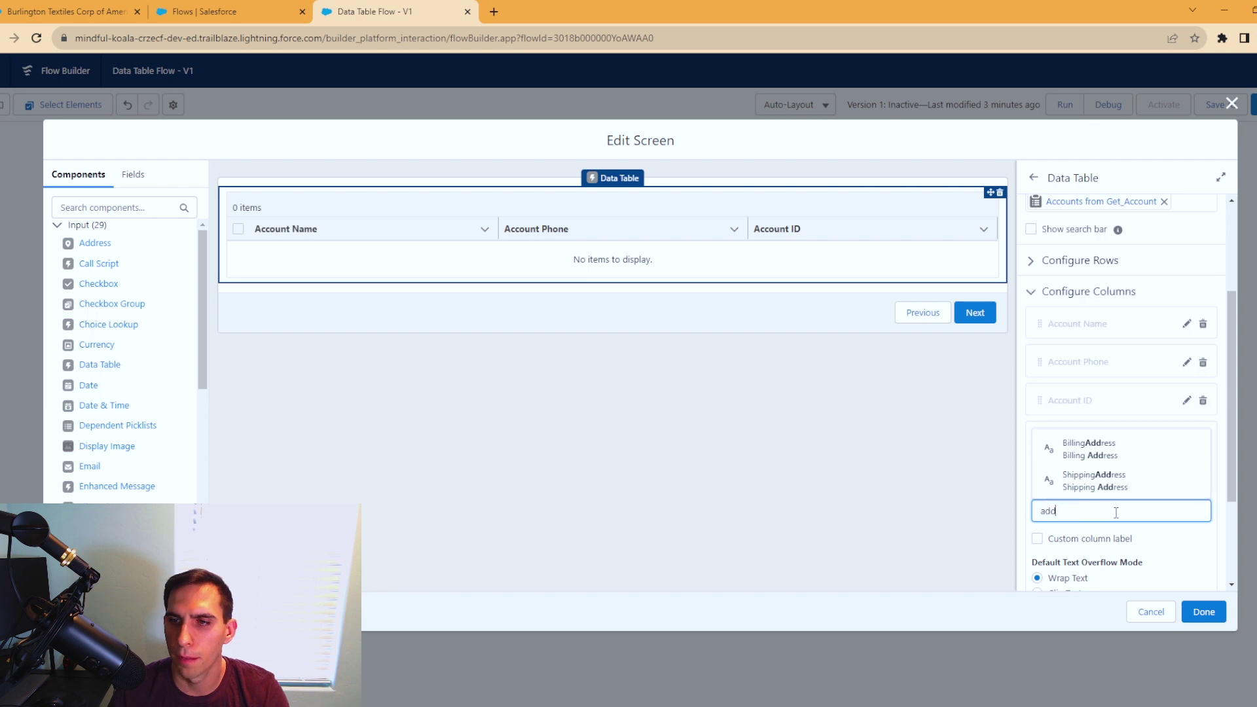
left_click(1095, 447)
scroll(1139, 543, "down", 2)
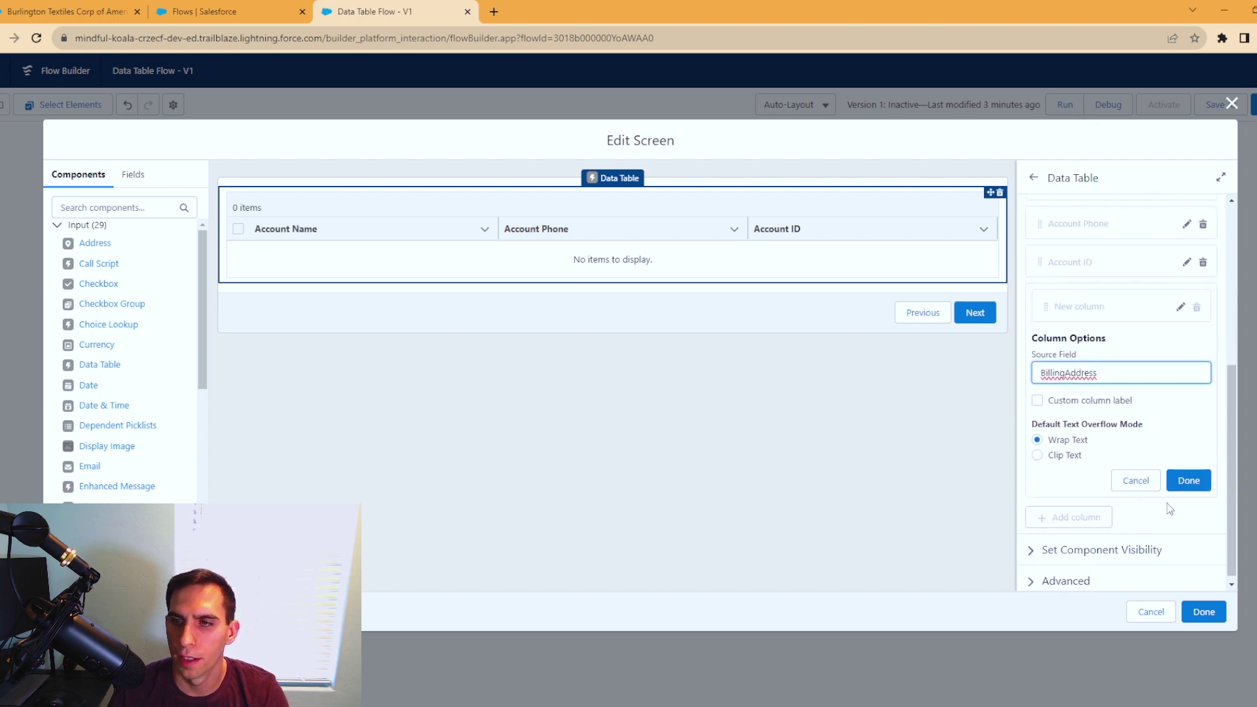
left_click(1184, 481)
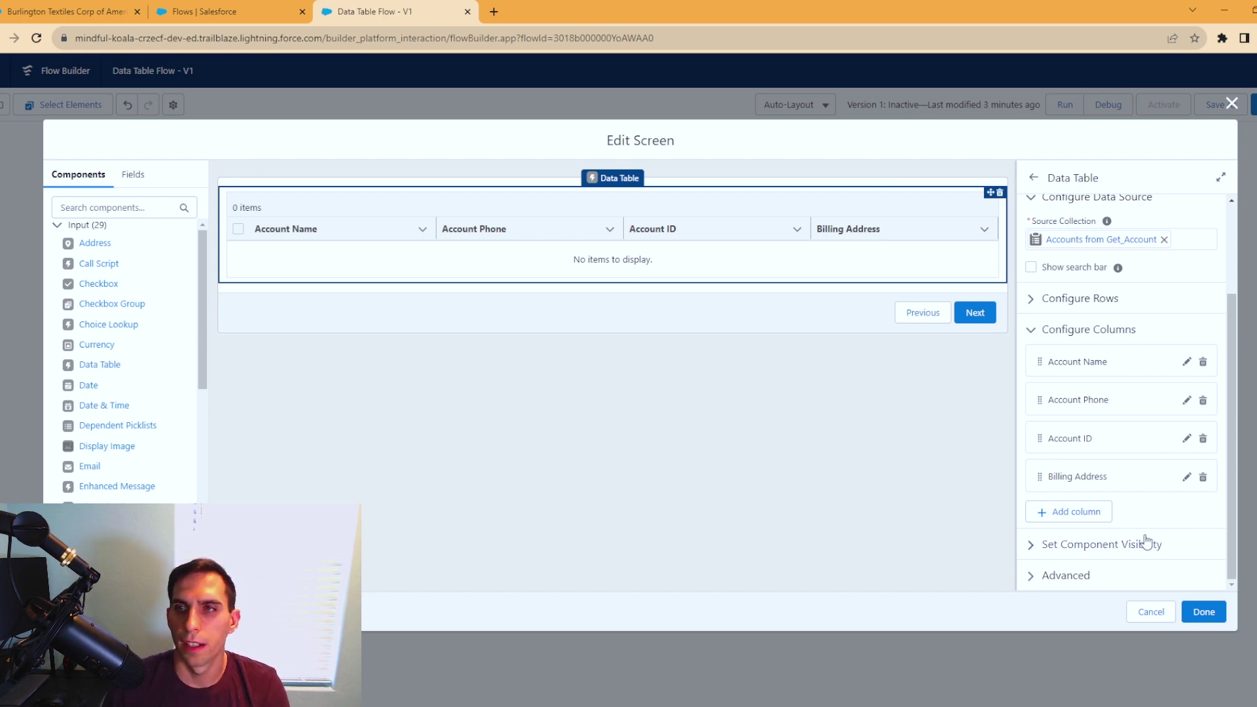
Step: Close Screen2, save the flow, and start a debug run
left_click(1207, 616)
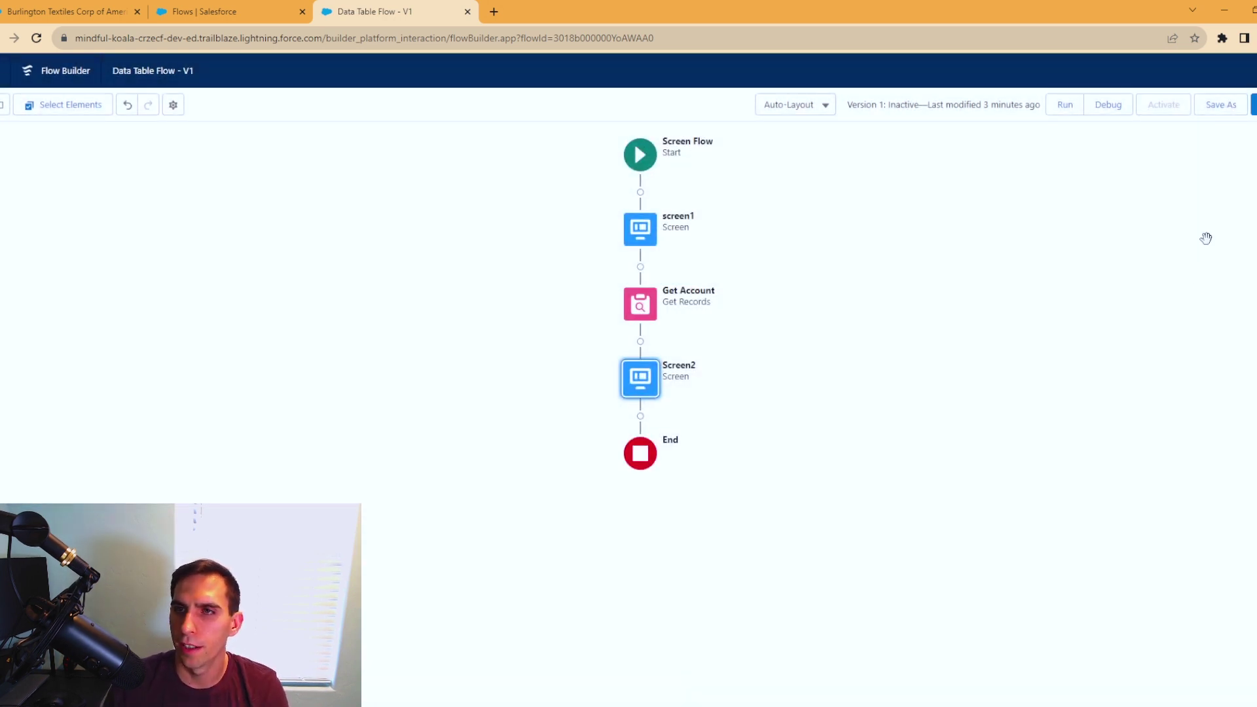
left_click(1215, 105)
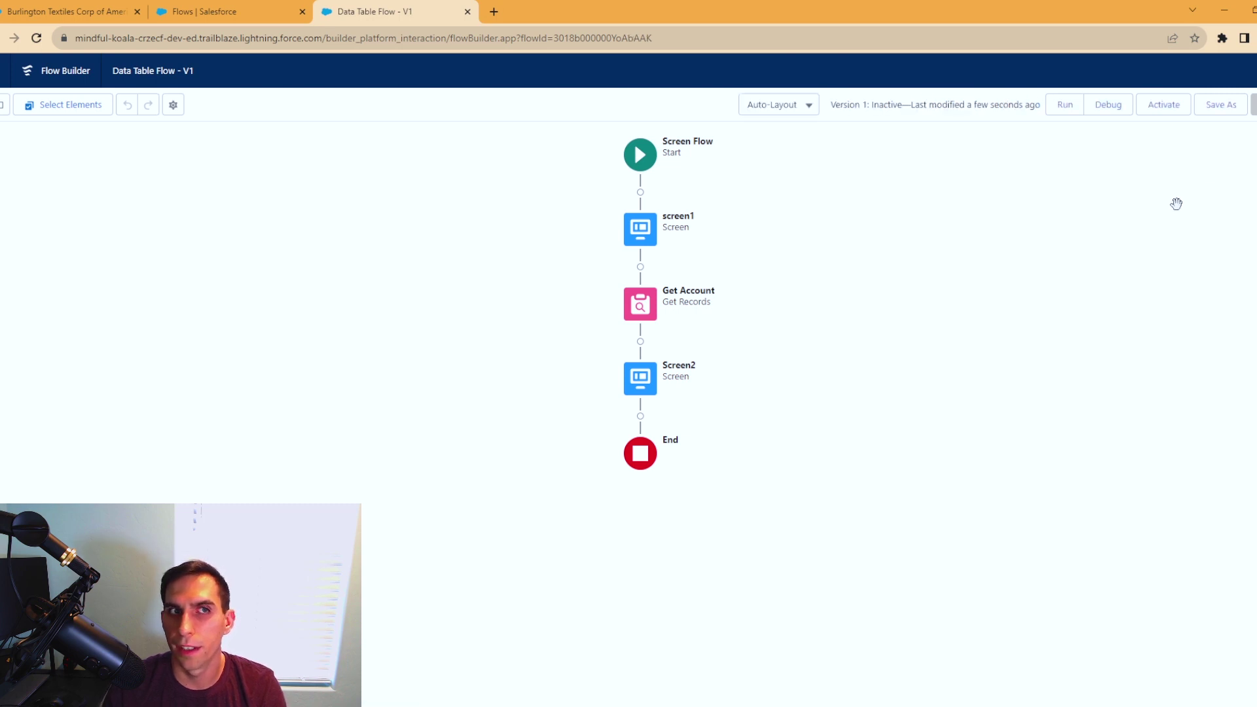
left_click(1107, 105)
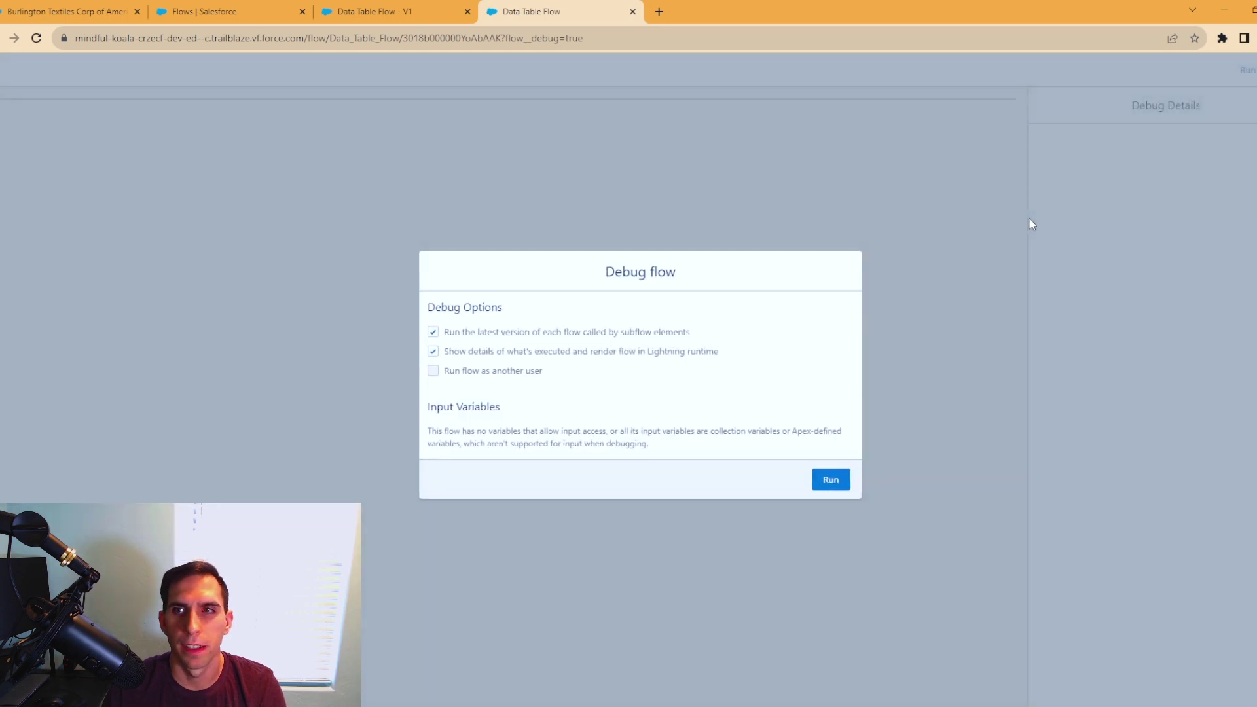
left_click(832, 483)
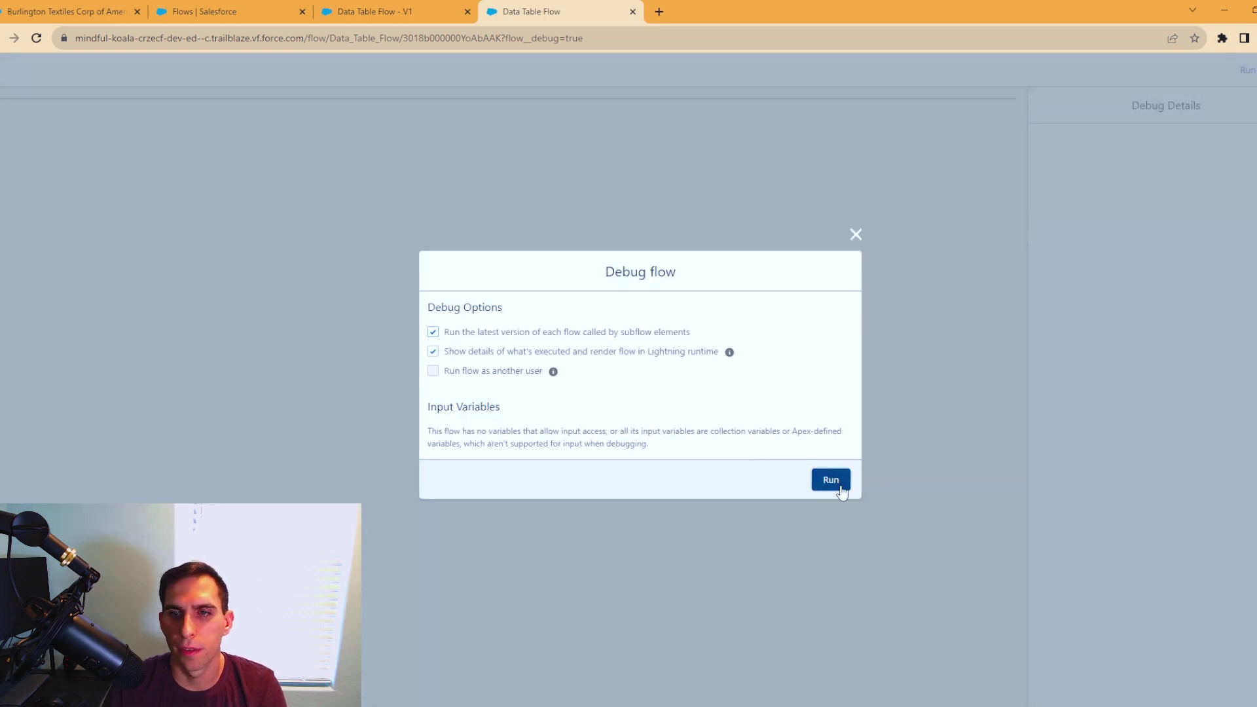
Step: Search accounts for 'Bu', view the two Burlington matches, and finish the run
left_click(523, 128)
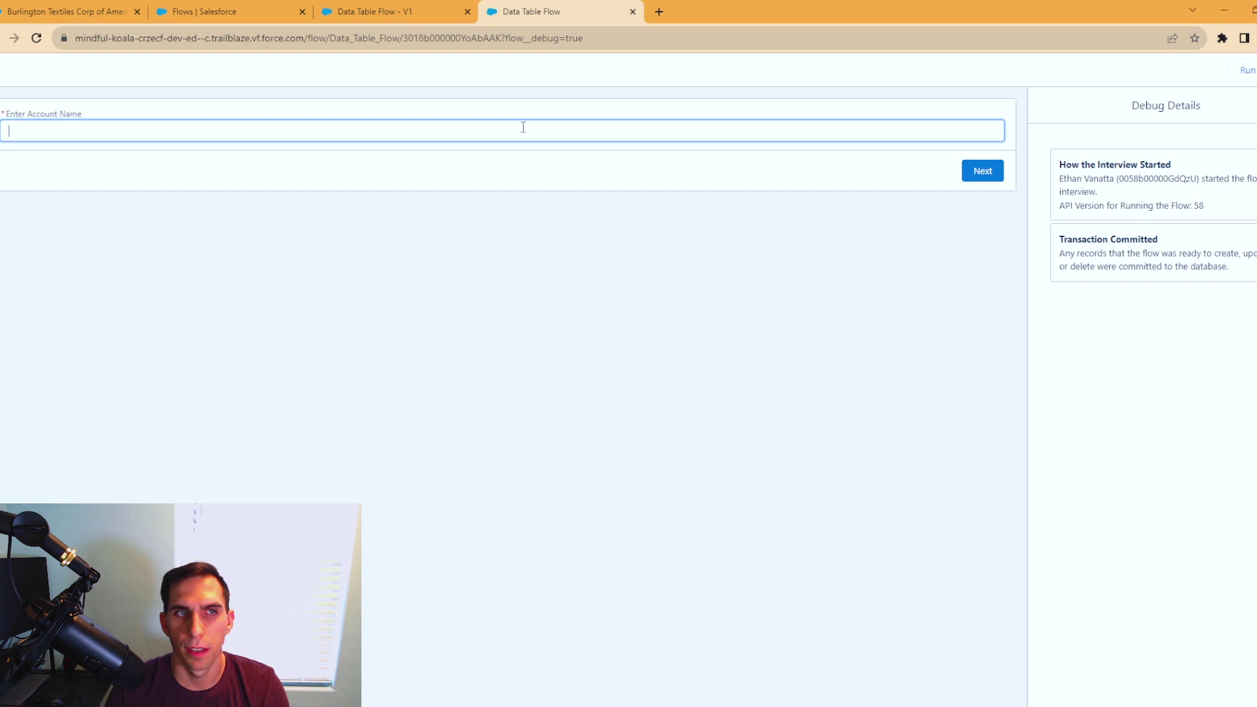
type("Burlington")
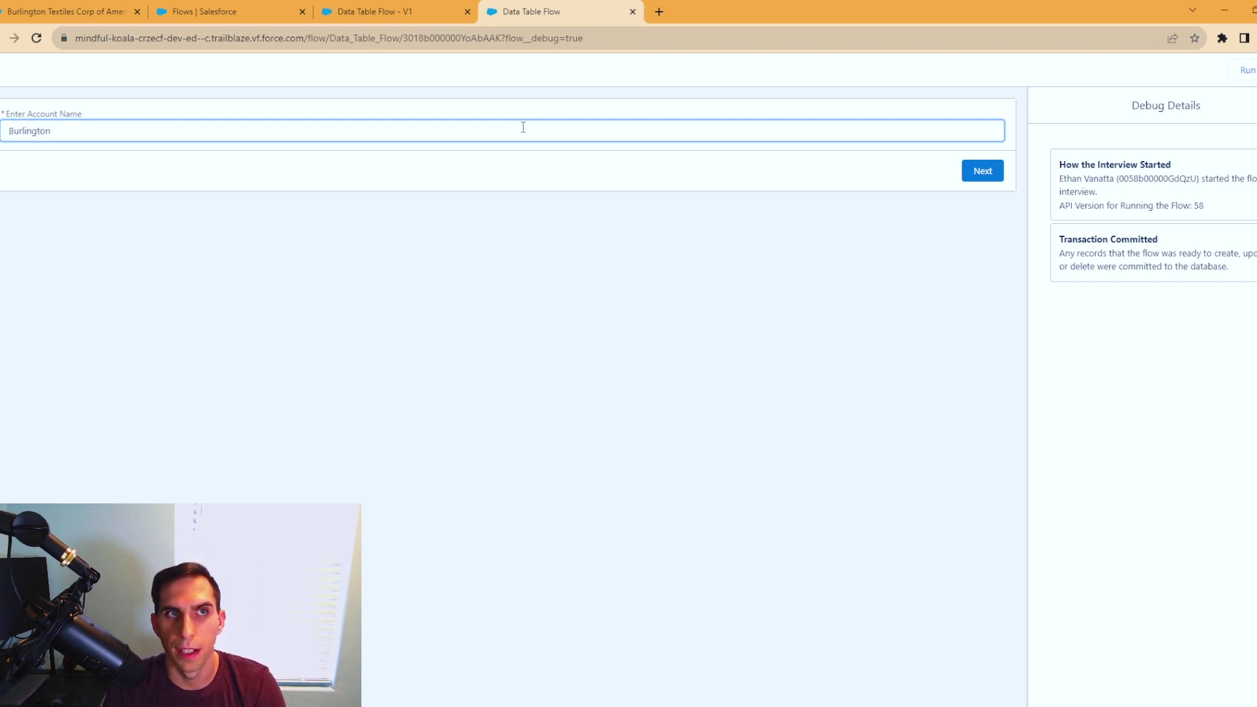
left_click(982, 170)
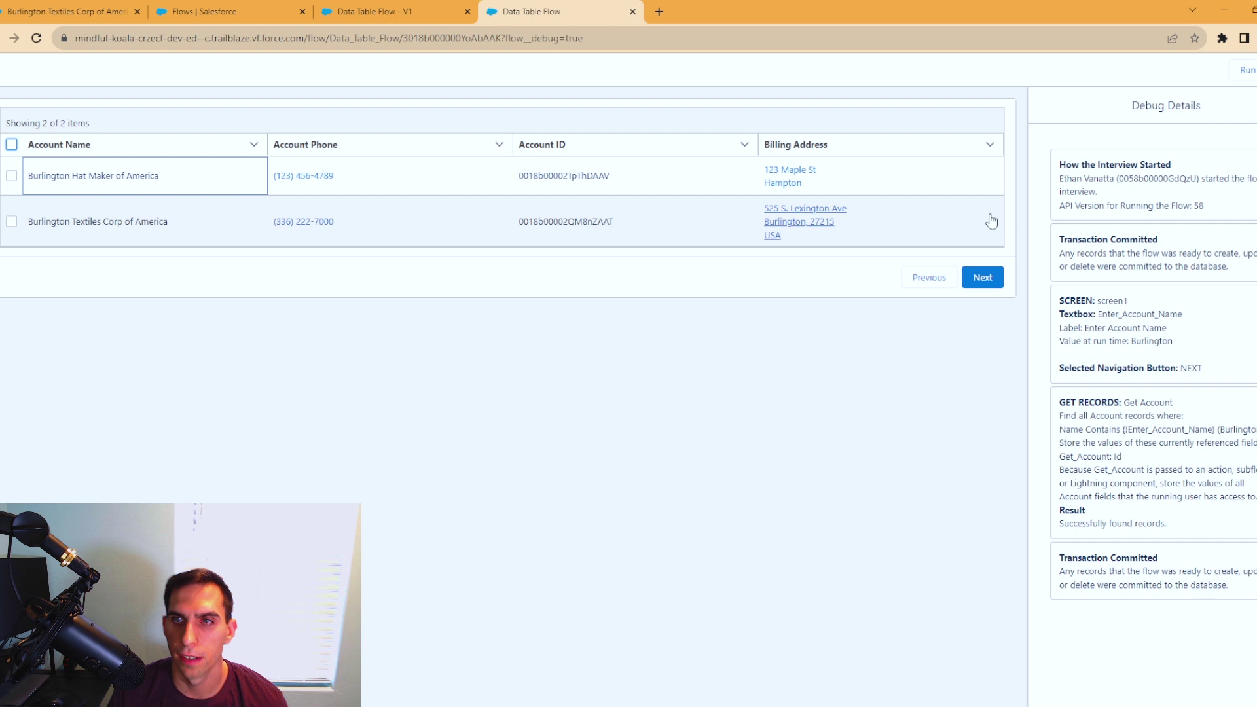
left_click(989, 278)
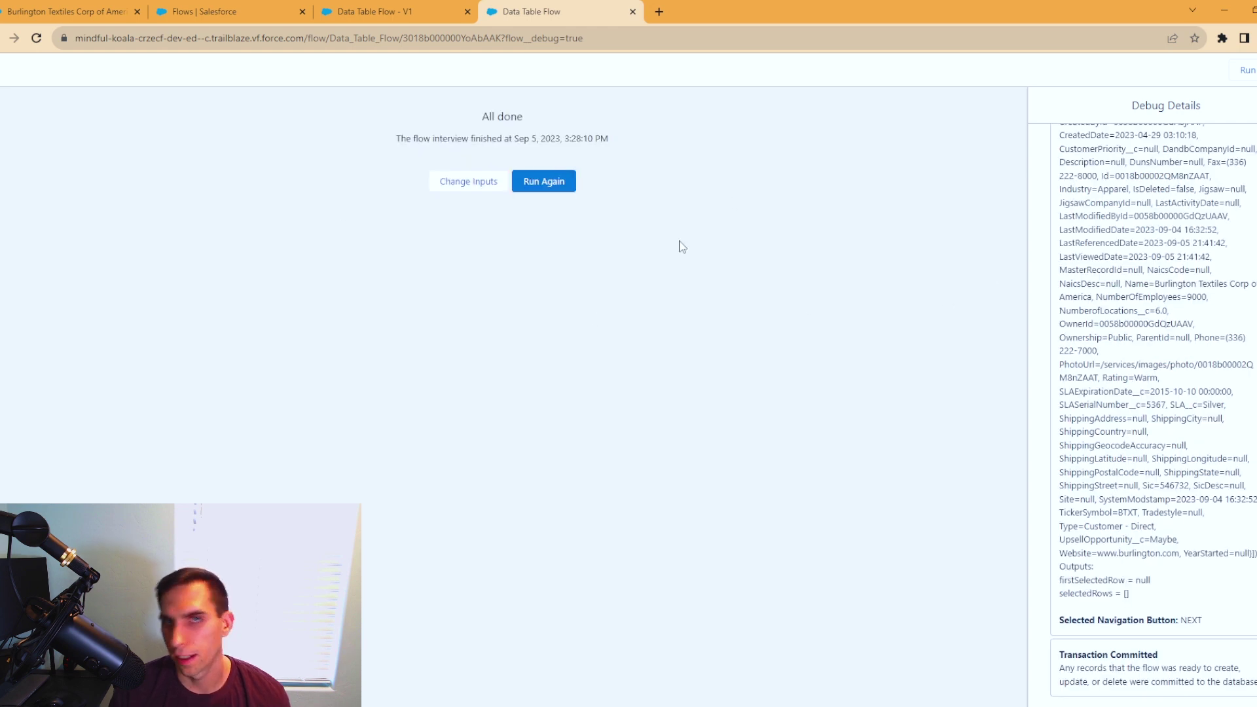
left_click(633, 11)
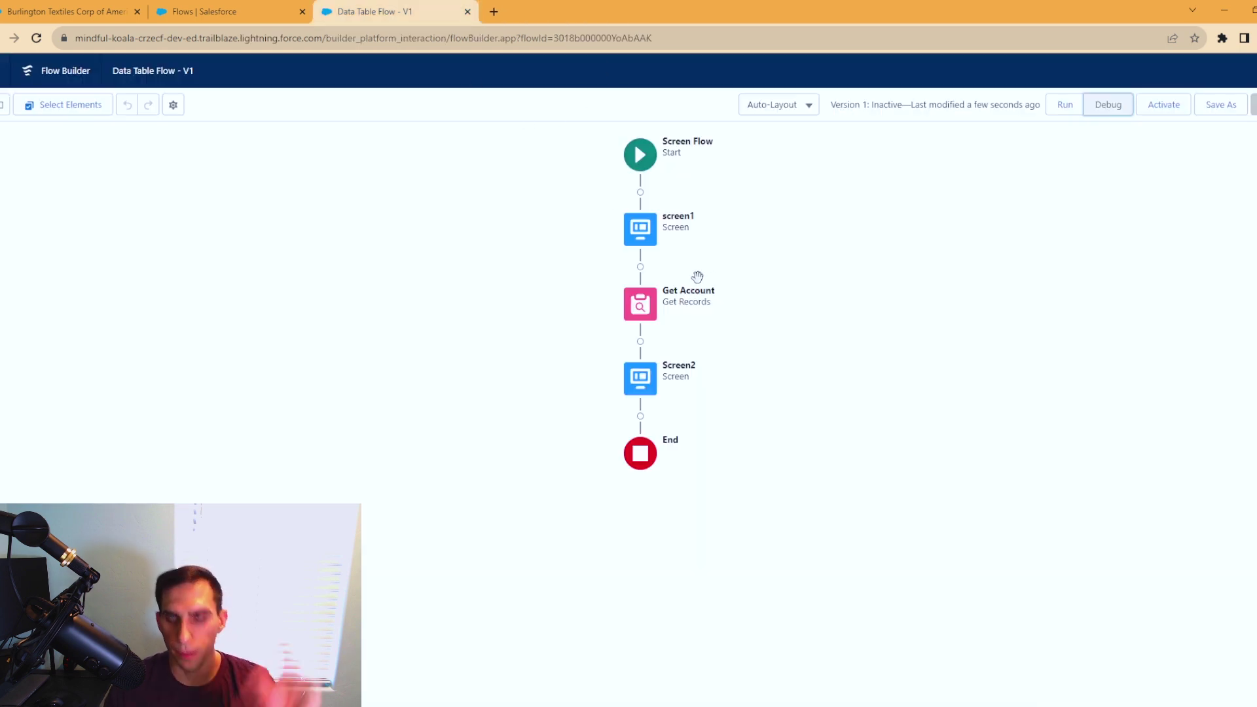
Step: Add a Get Records step labelled 'Get Contacts' after Screen2 that queries the Contact object
left_click(640, 416)
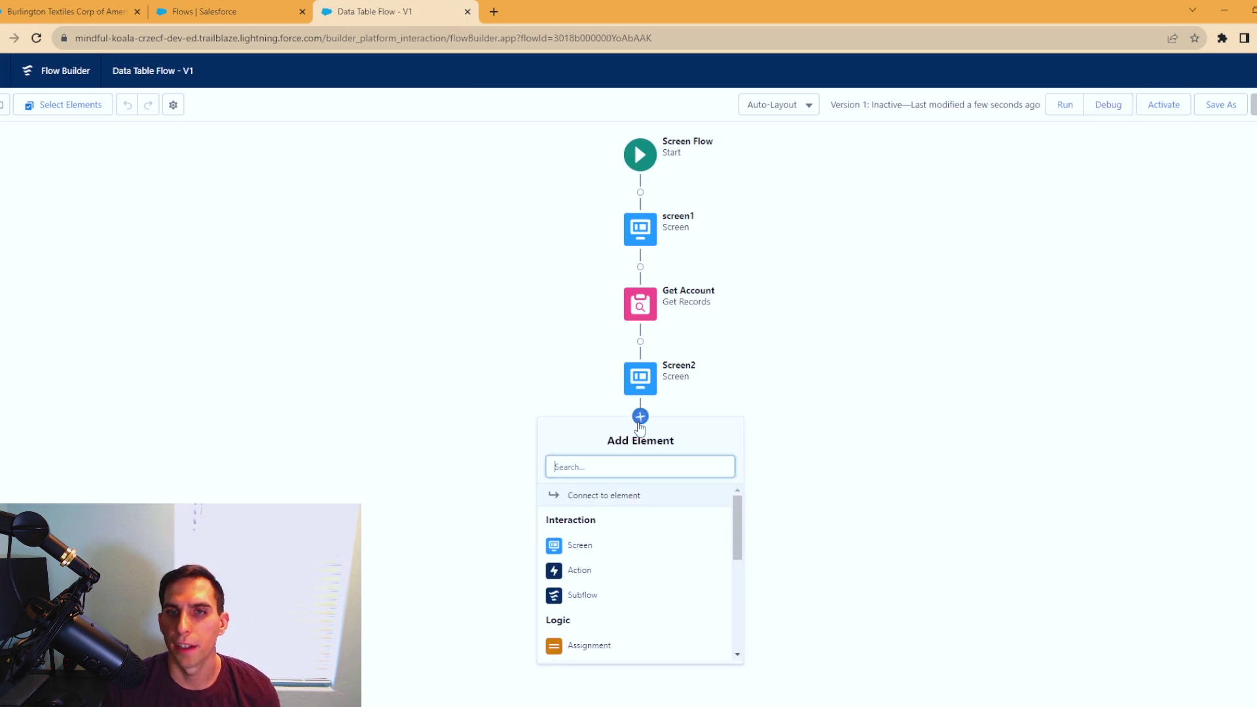
scroll(632, 569, "down", 5)
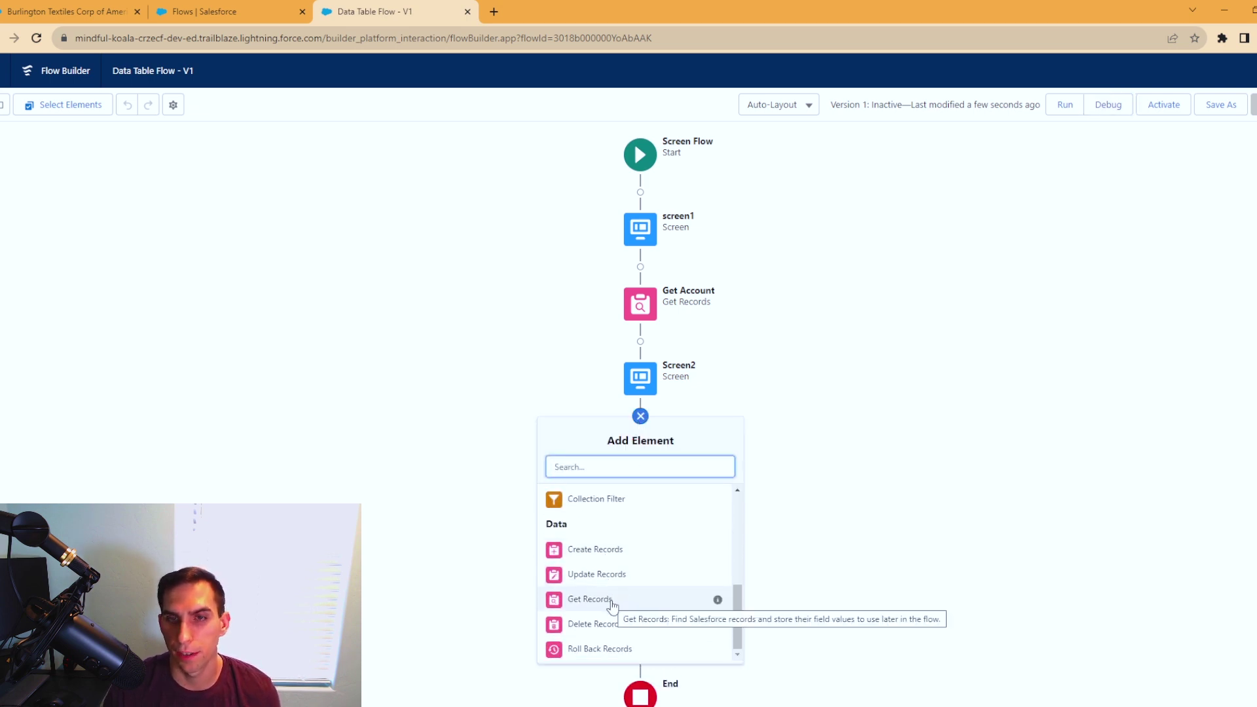
left_click(611, 600)
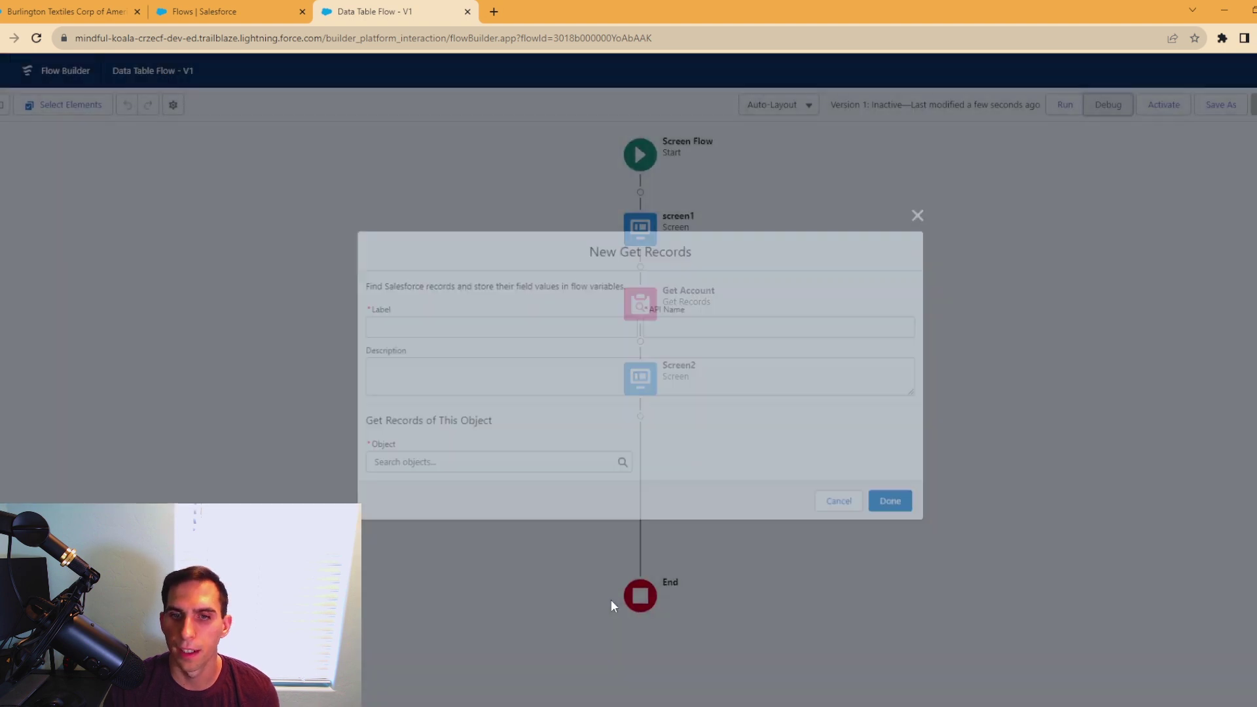
type("Get ")
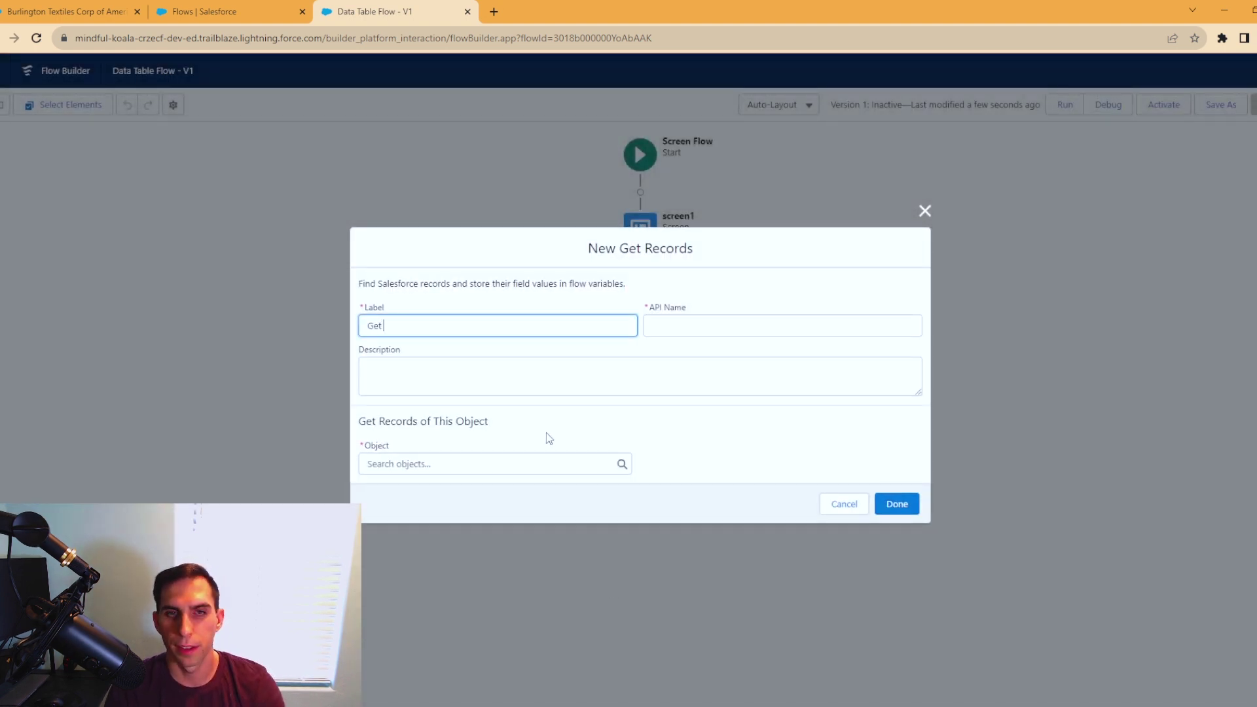
type("Contacts")
key("Tab")
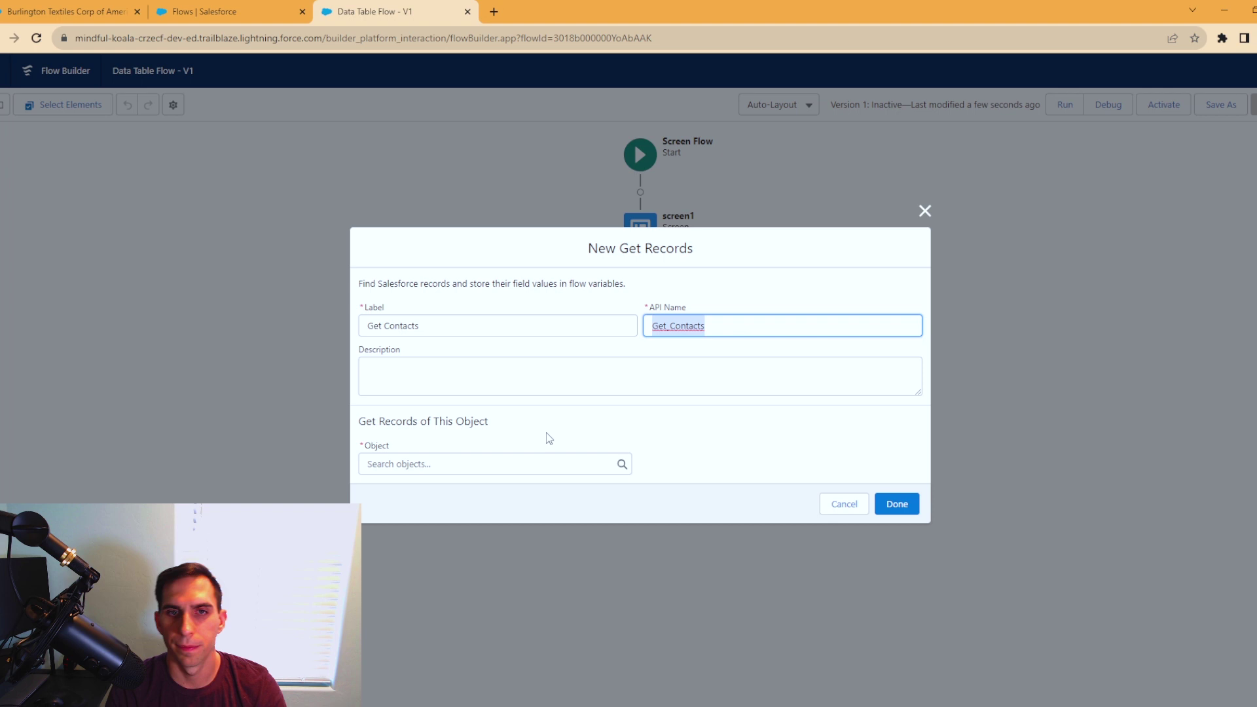
left_click(515, 463)
type("conta")
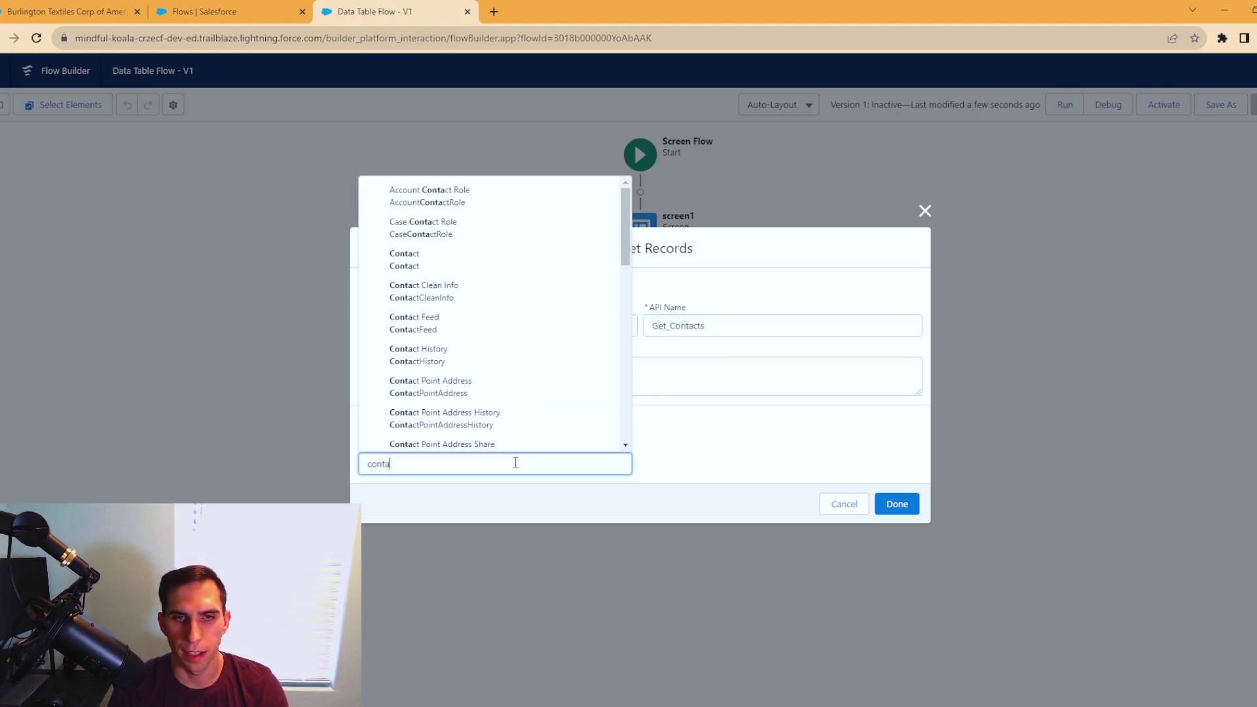
left_click(416, 256)
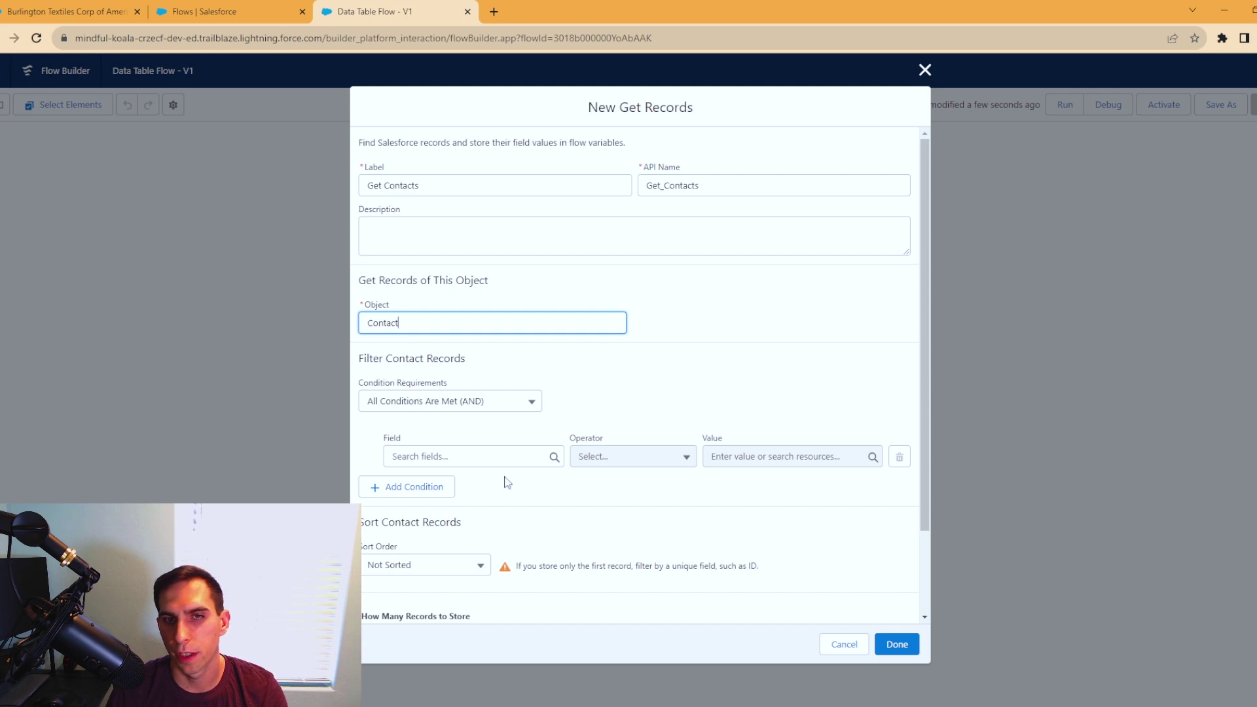
left_click(472, 447)
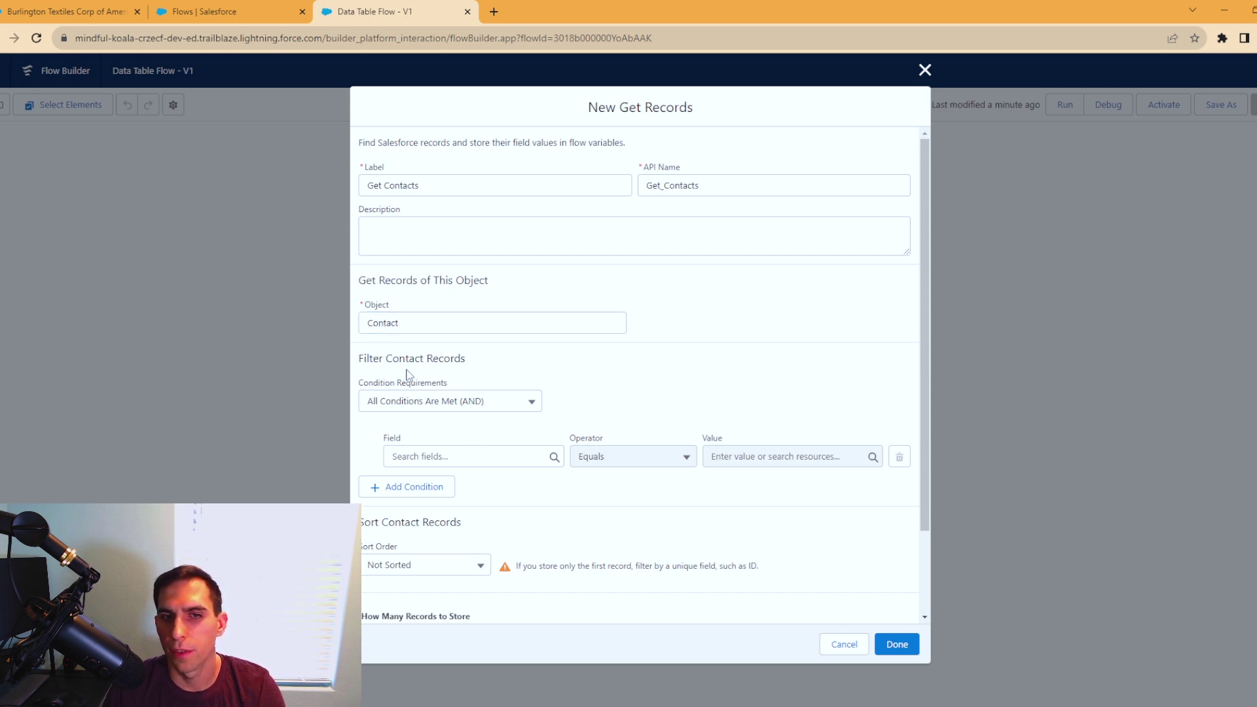
Step: Filter contacts where AccountId equals account_datatable.firstSelectedRow.Id, store all records, and save the step
left_click(414, 457)
type("acc")
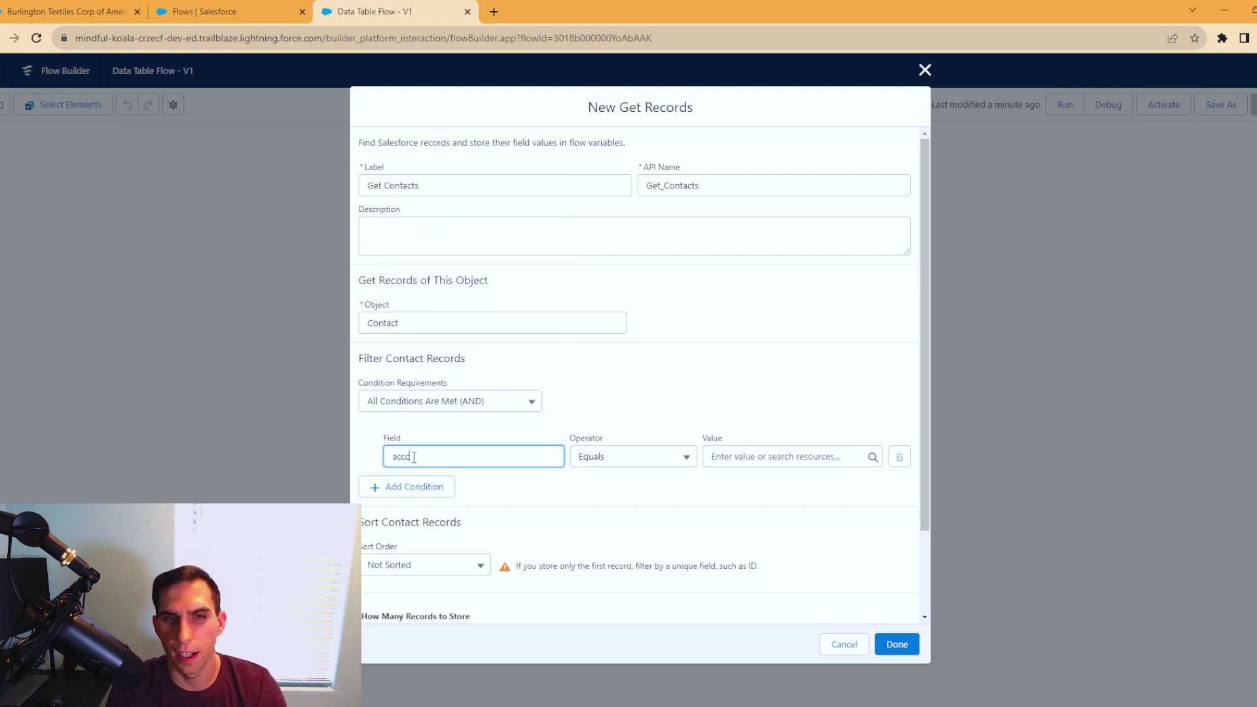
left_click(433, 487)
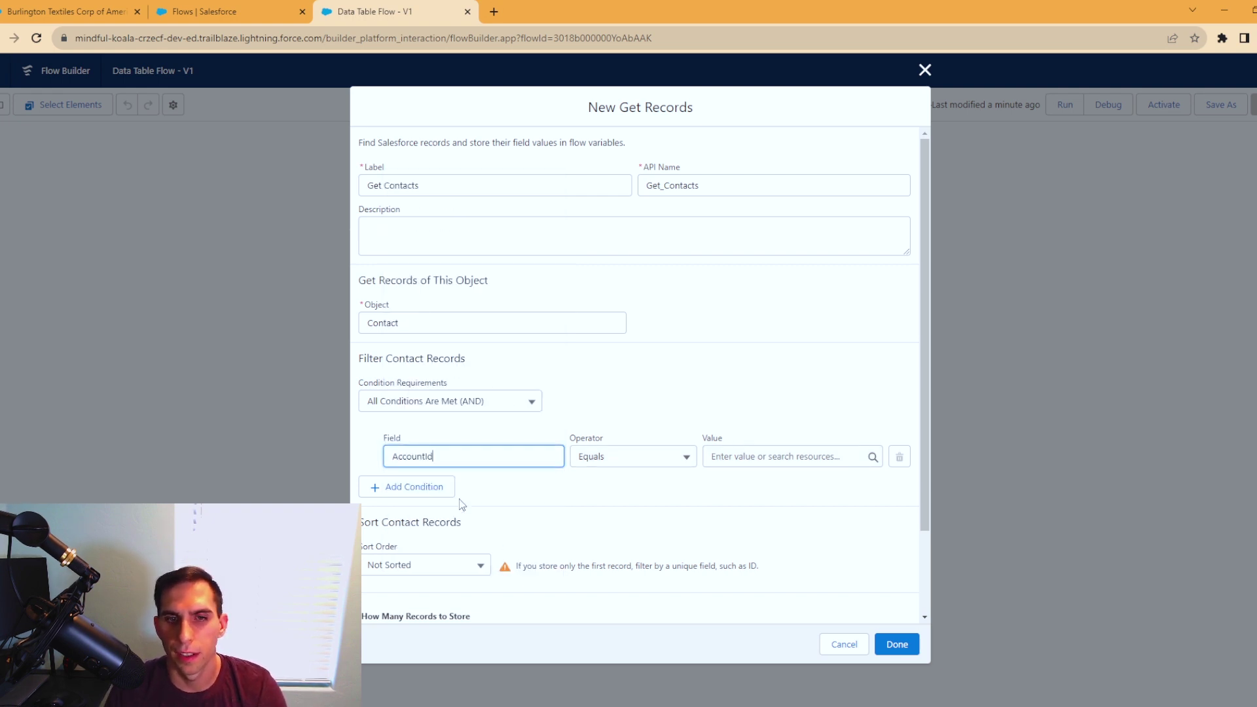
left_click(792, 455)
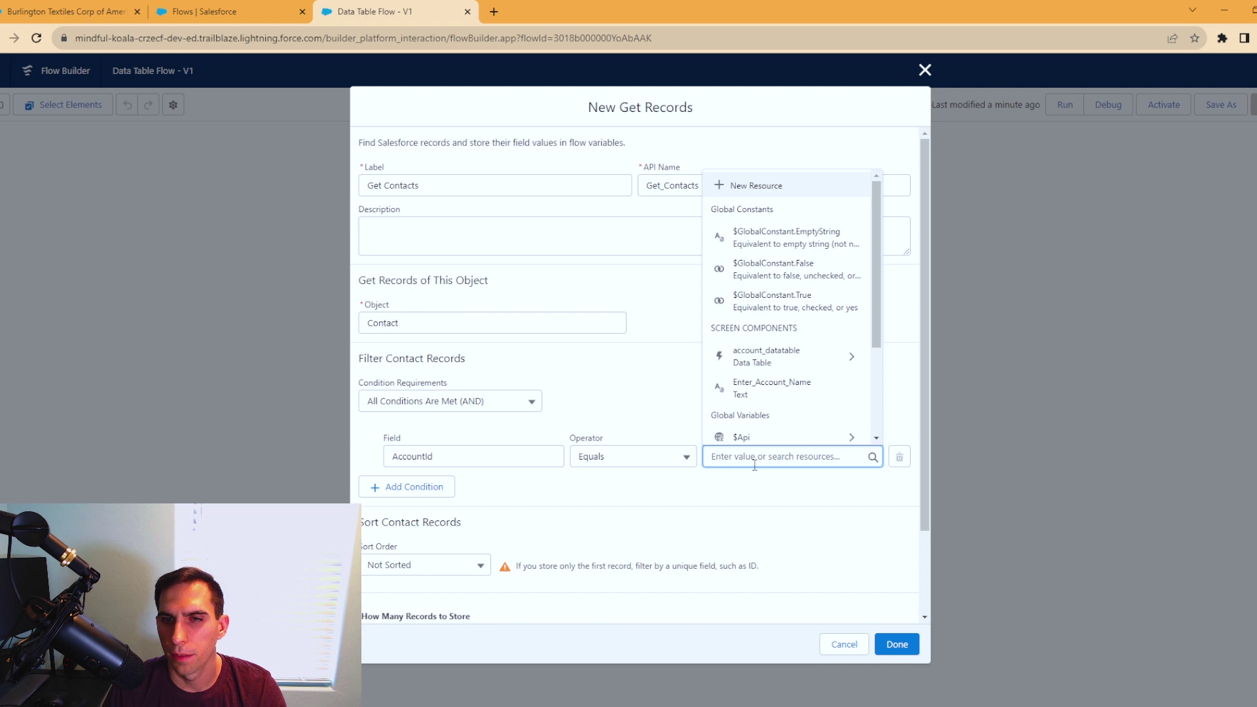
left_click(756, 357)
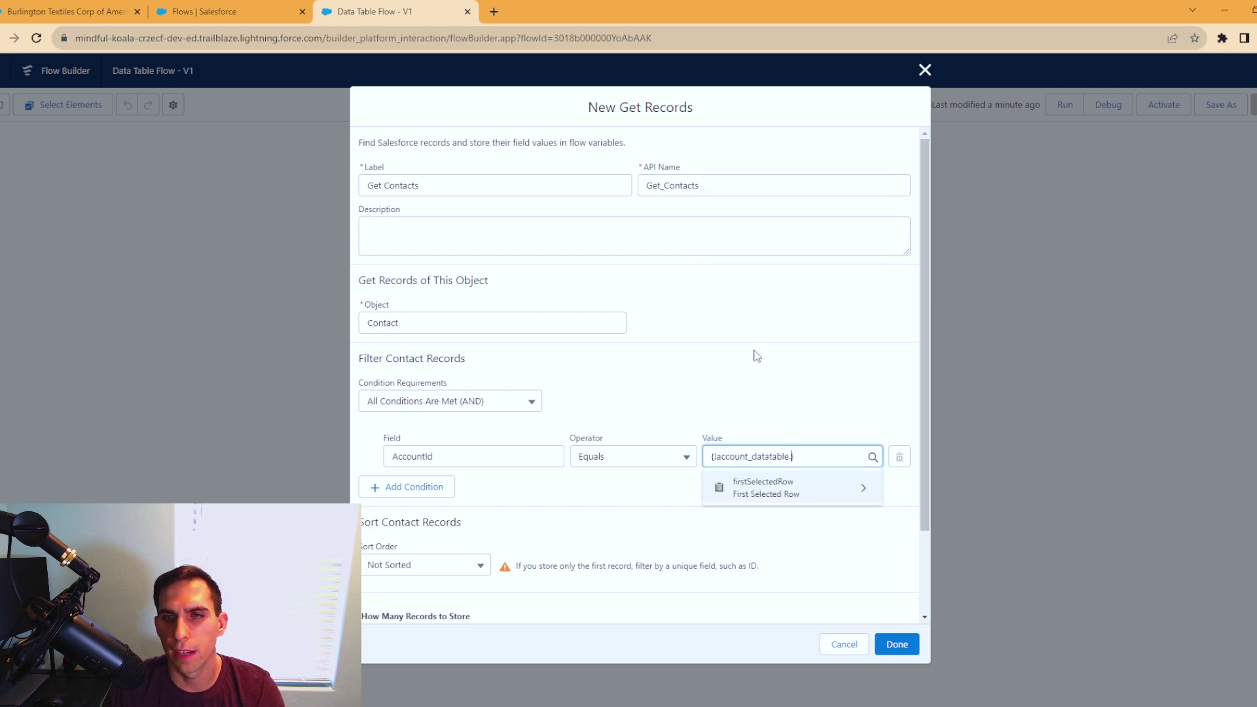
left_click(770, 488)
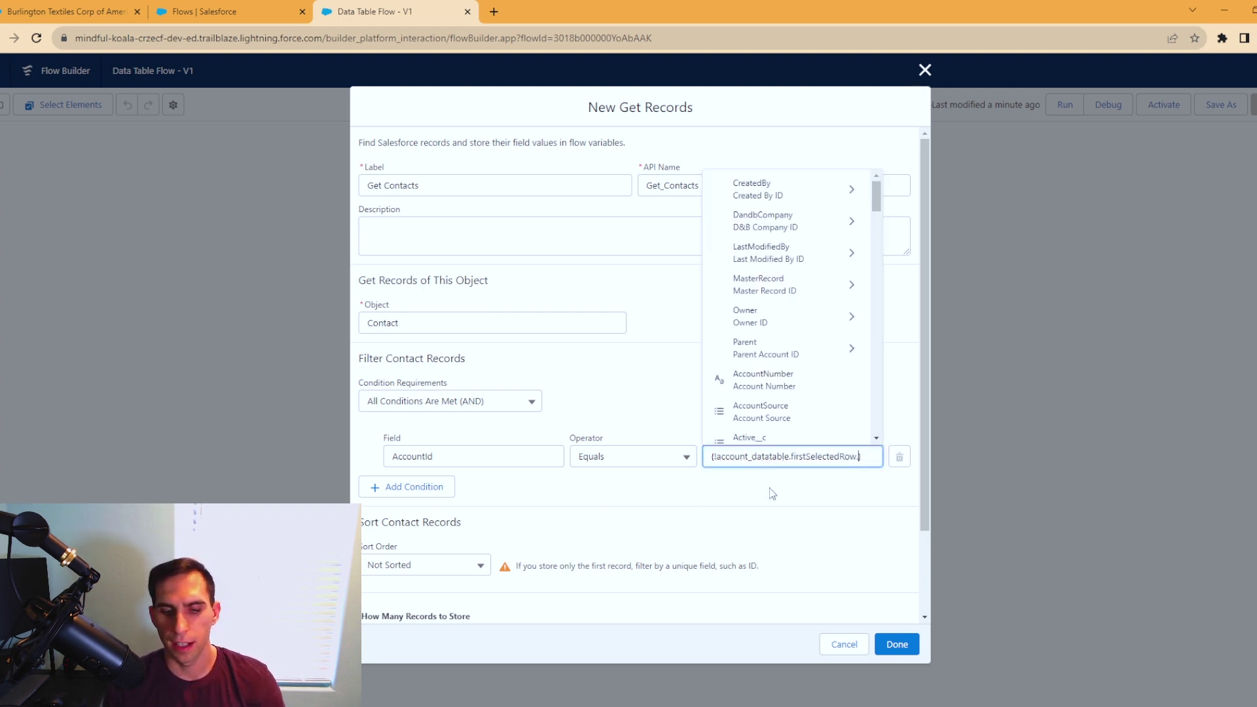
type("id")
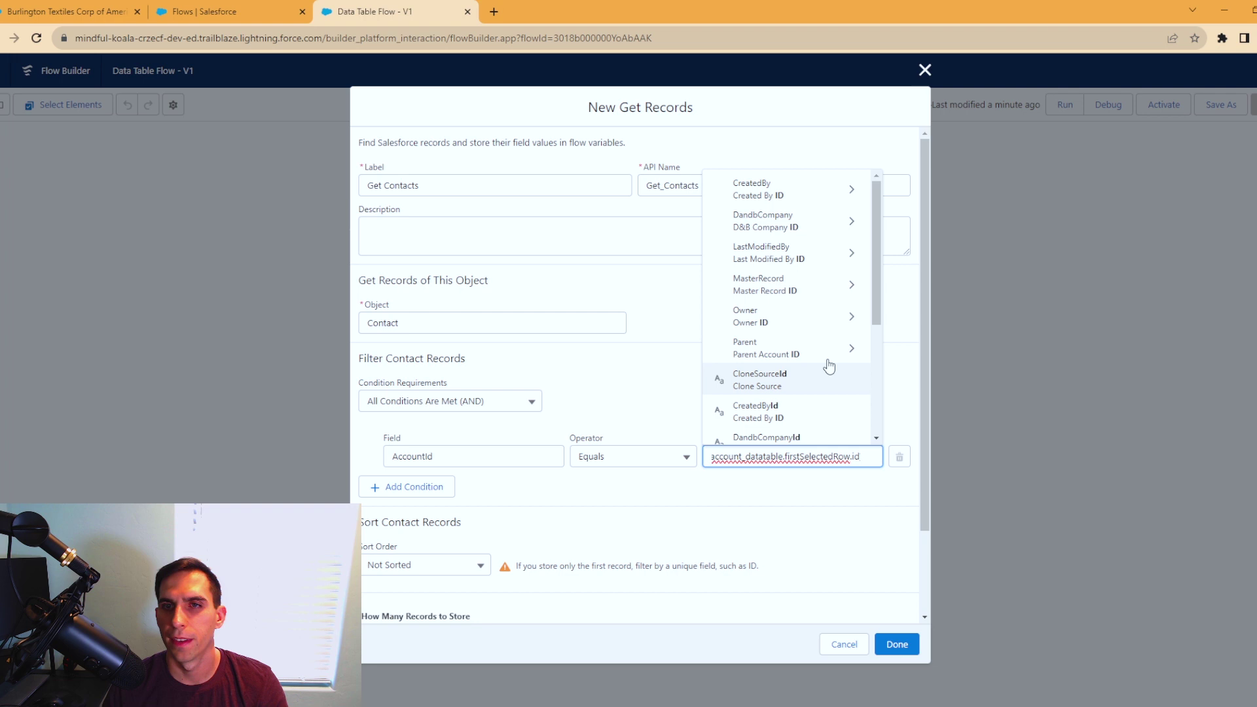
left_click(743, 267)
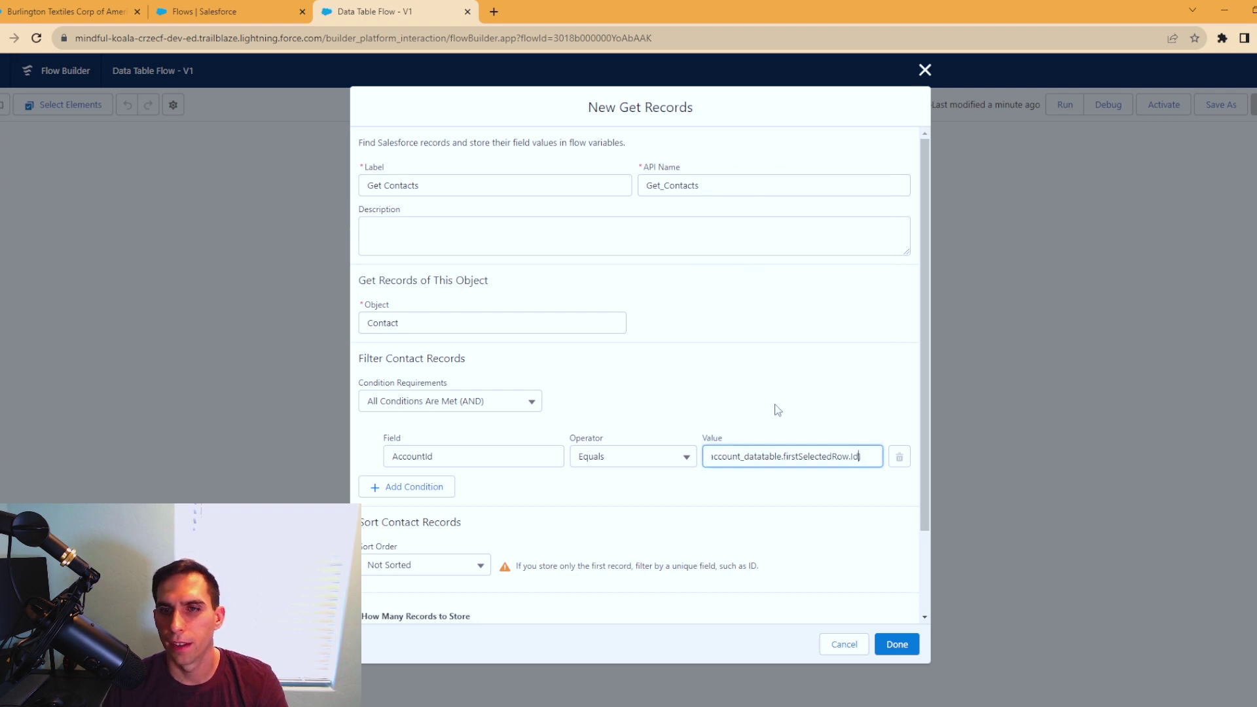
left_click(757, 489)
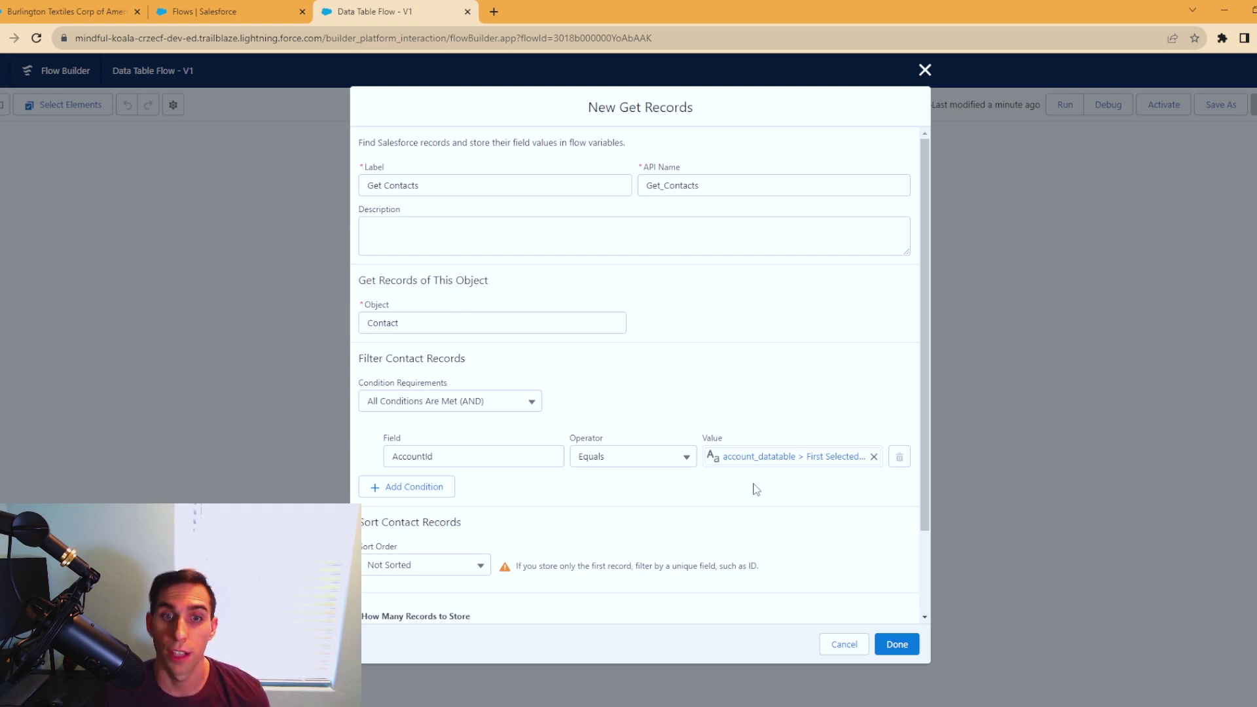
scroll(753, 491, "down", 2)
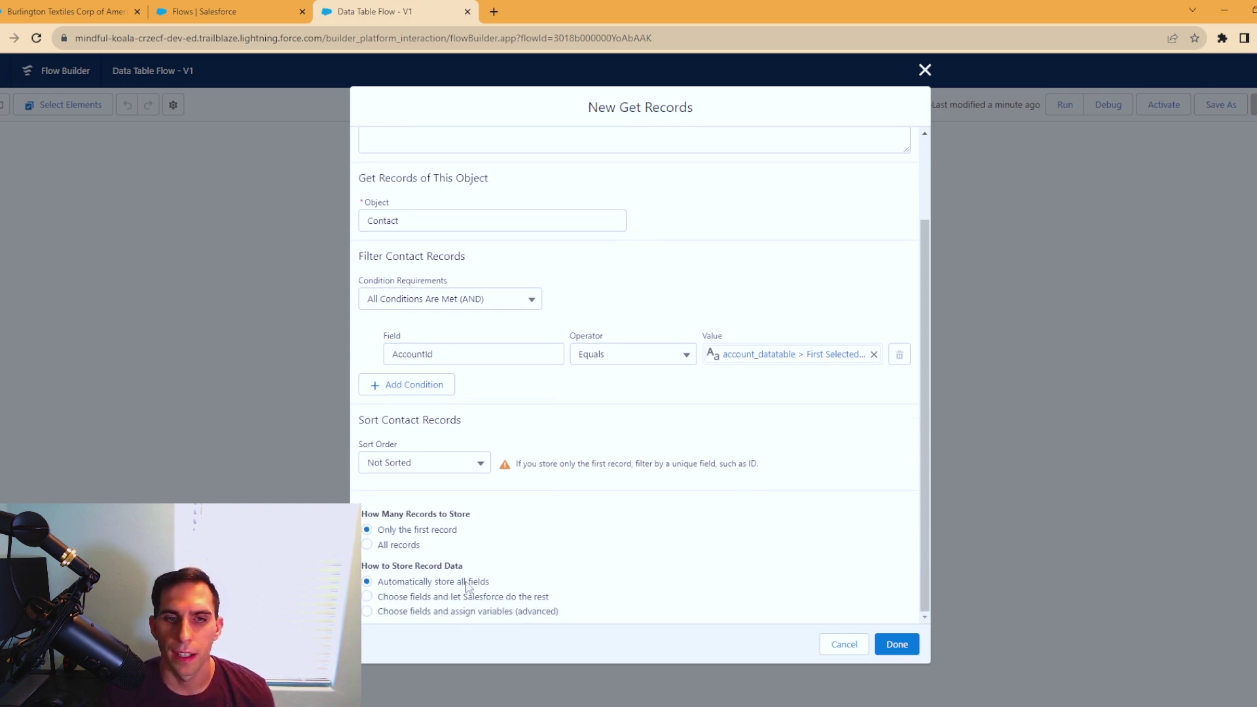
left_click(366, 545)
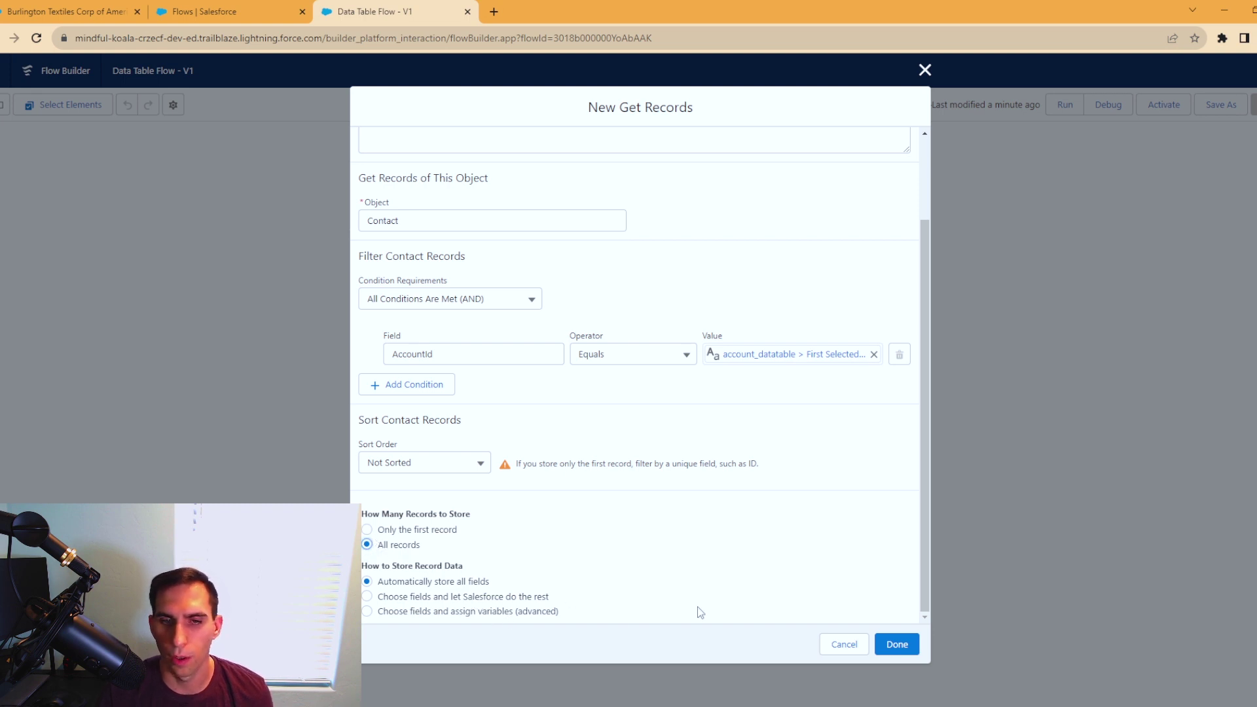
left_click(885, 646)
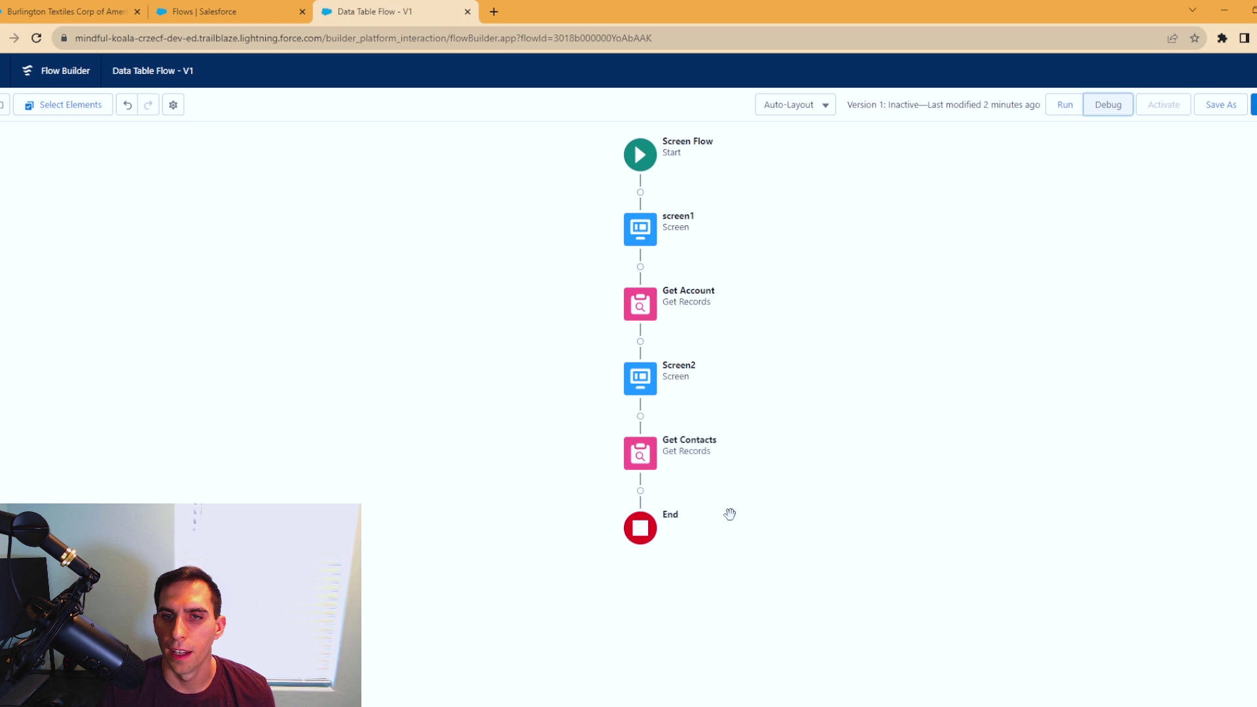
Step: Insert a new screen labelled Screen3 after Get Contacts
left_click(640, 491)
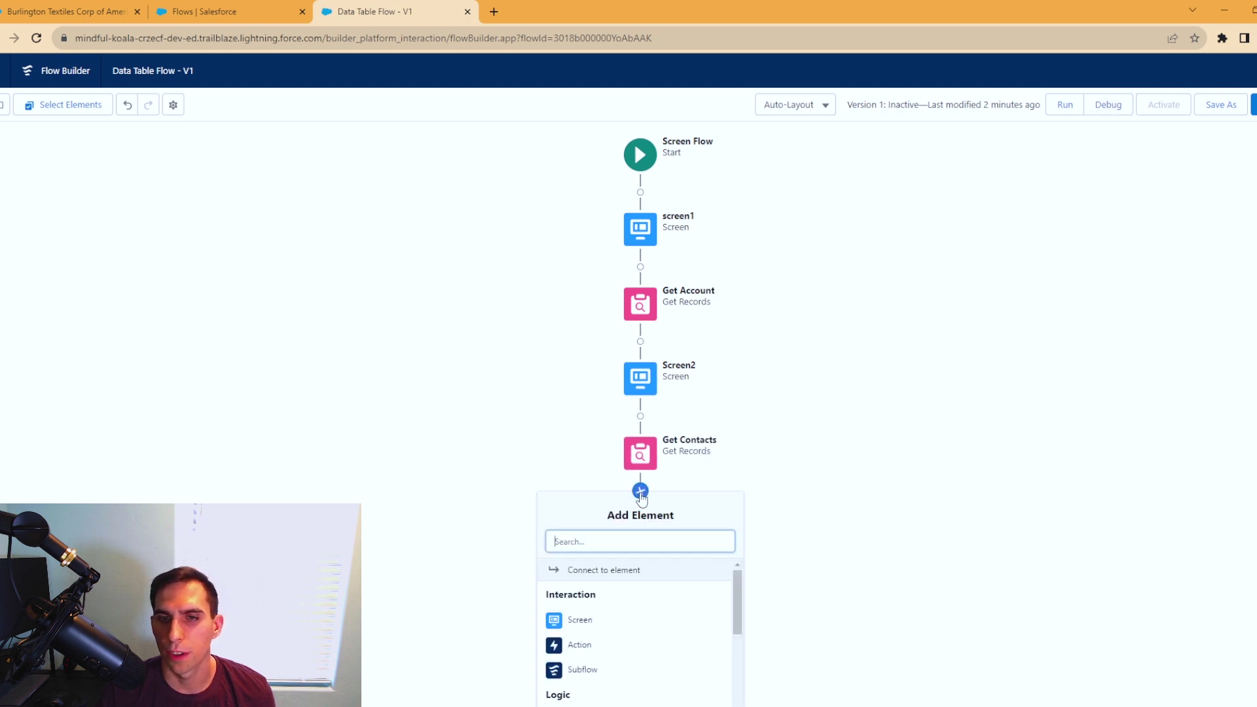
left_click(593, 619)
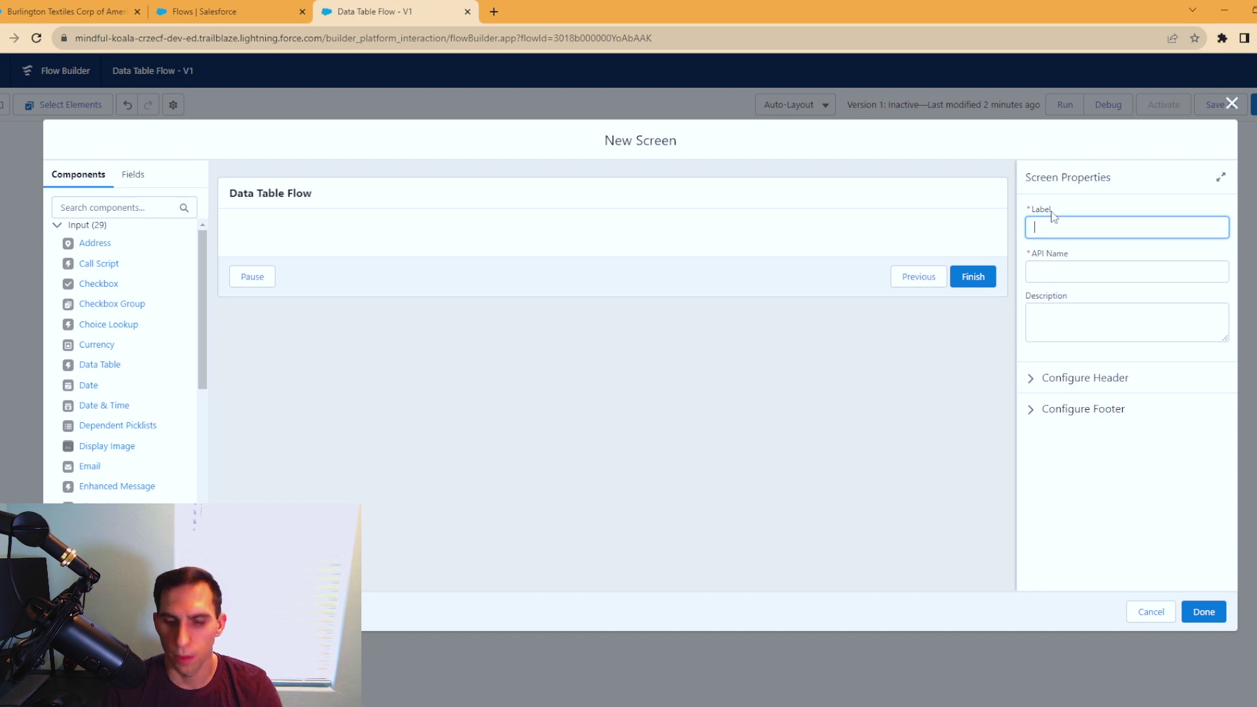
type("Screen3")
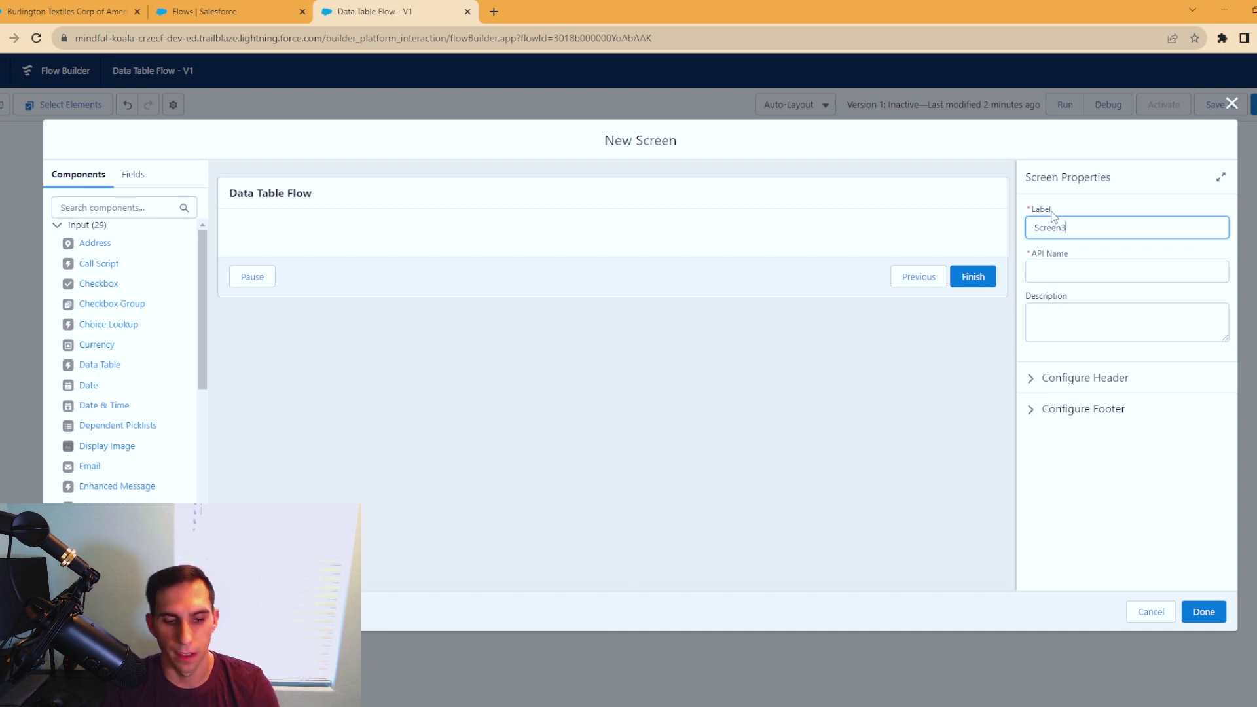
left_click(1144, 203)
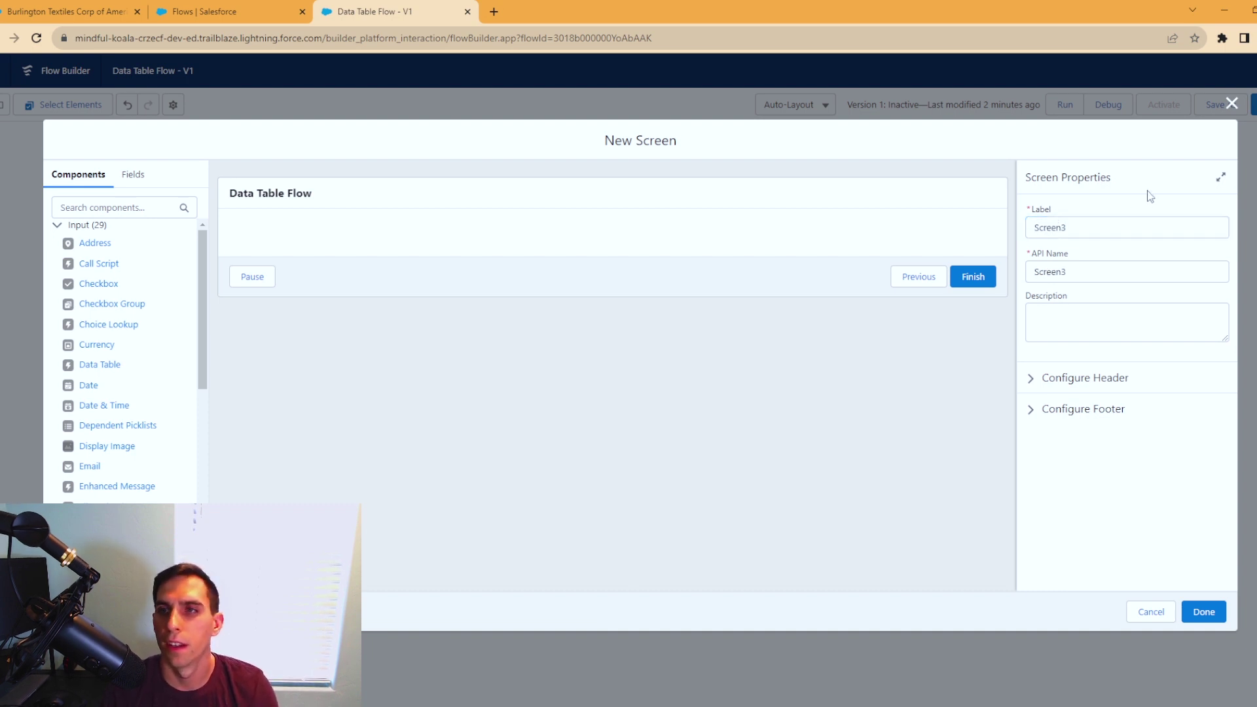
Step: Turn off Show Header and hide the Pause button on Screen3
left_click(1031, 409)
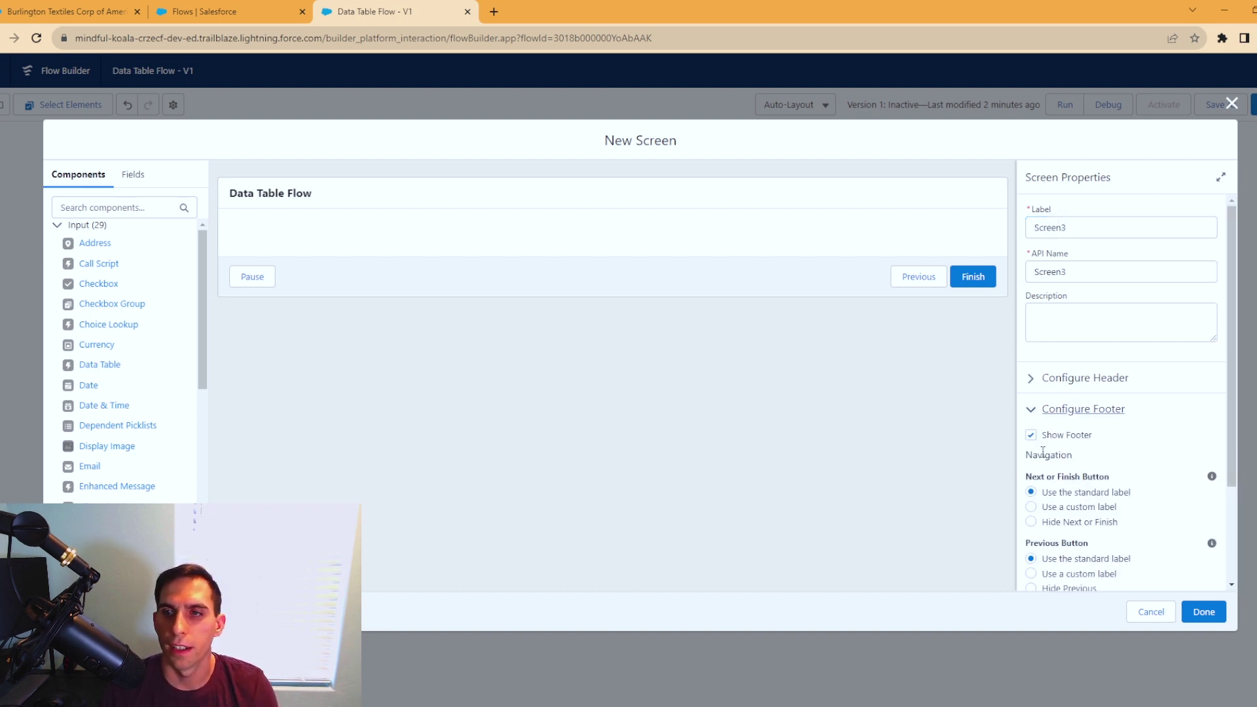
left_click(1032, 381)
left_click(1031, 401)
scroll(1062, 452, "down", 1)
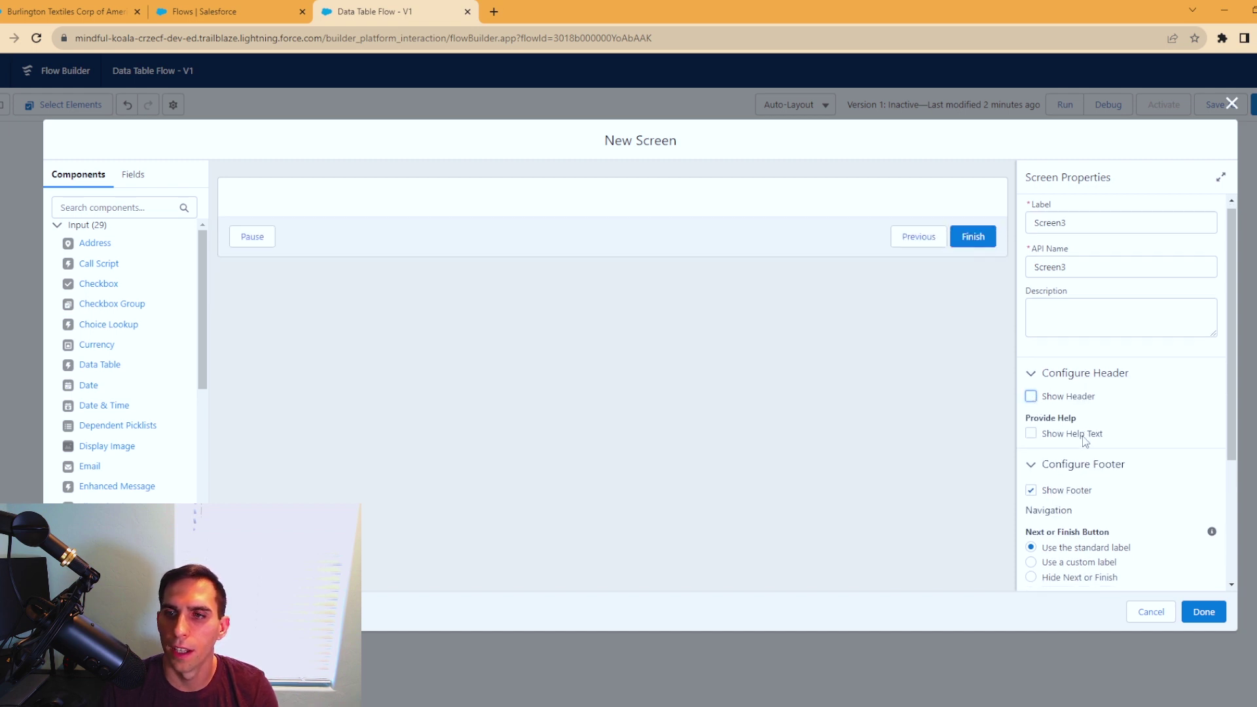
scroll(1062, 451, "down", 1)
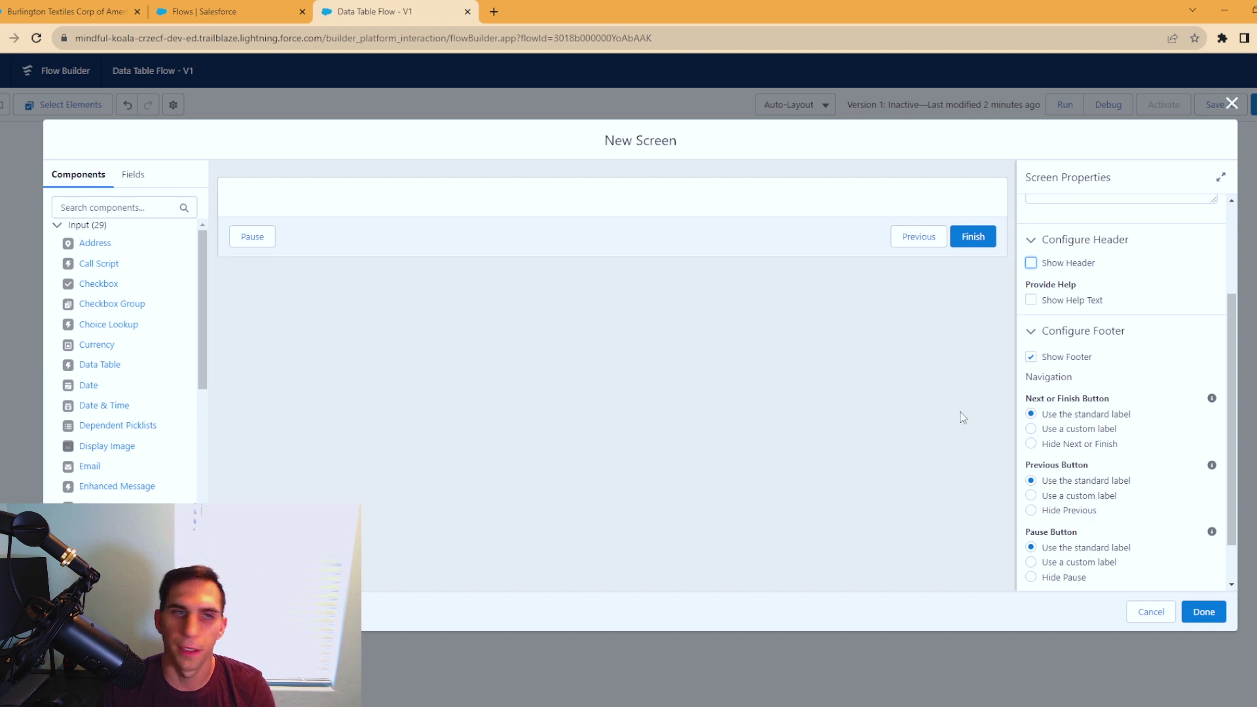
scroll(1126, 520, "down", 1)
left_click(1031, 525)
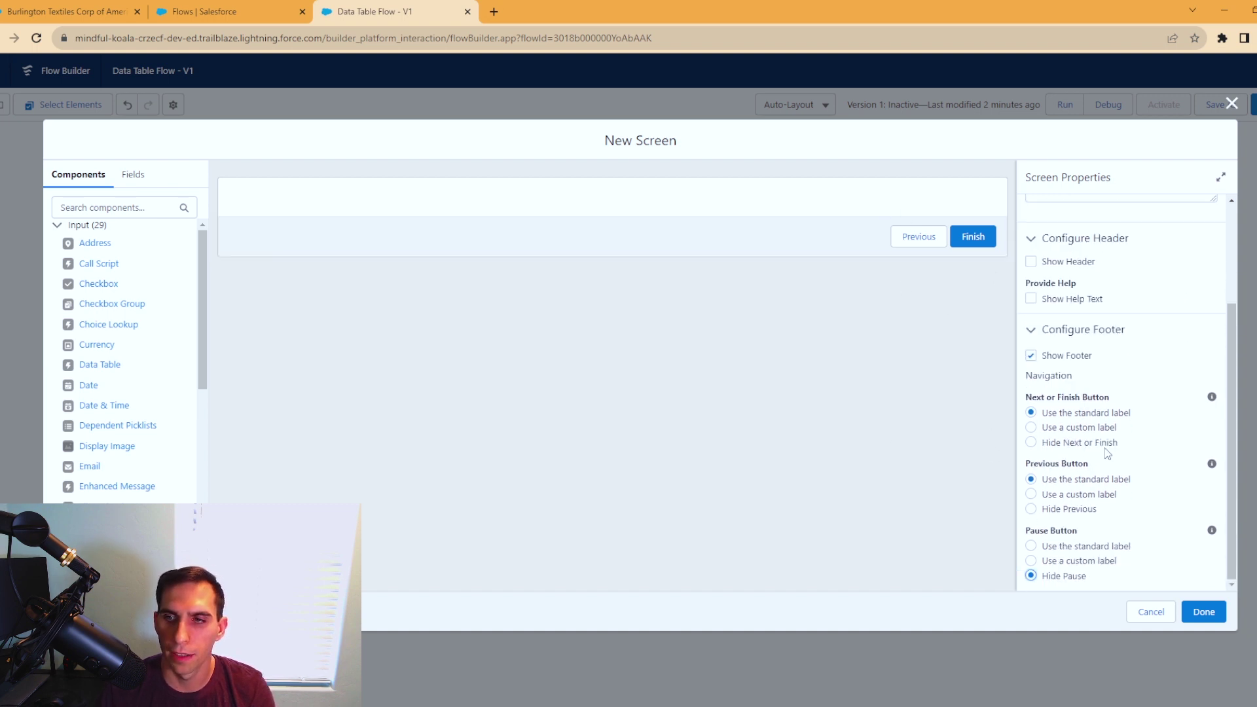
scroll(1107, 452, "up", 1)
left_click(1023, 305)
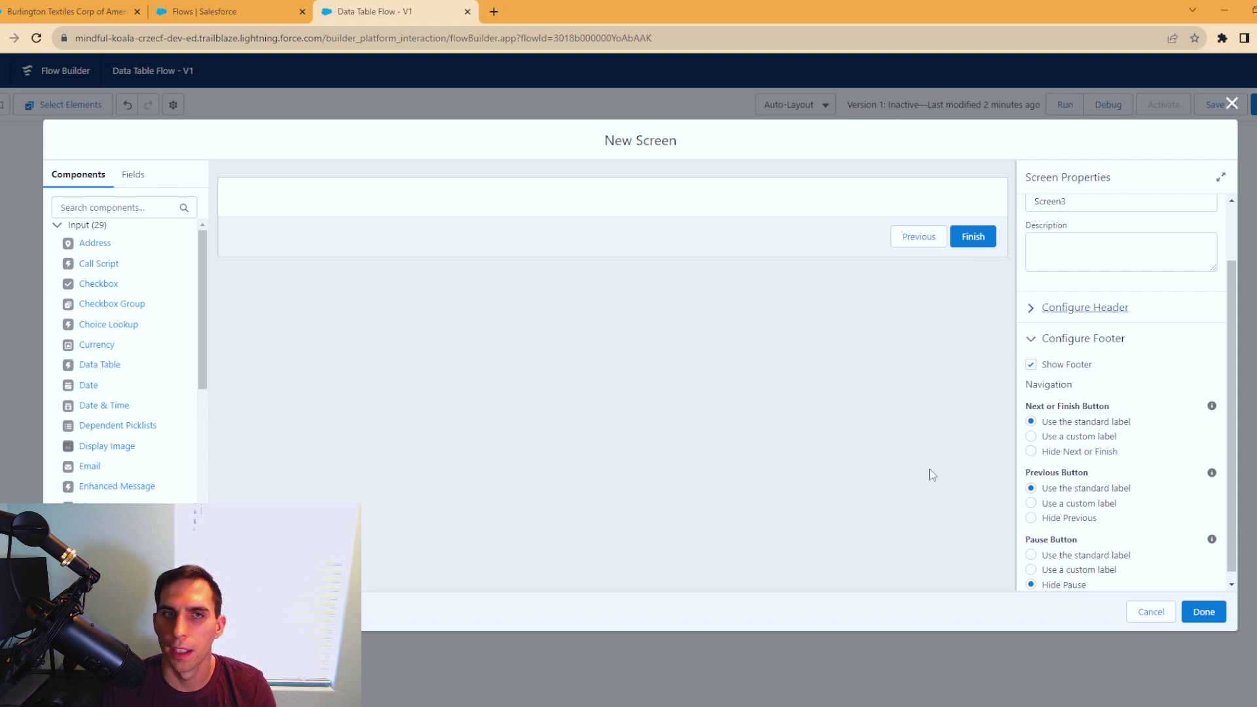
Step: Add a data table named ContactsDatatable sourcing Contacts from Get_Contacts
left_click(97, 367)
left_click(1074, 217)
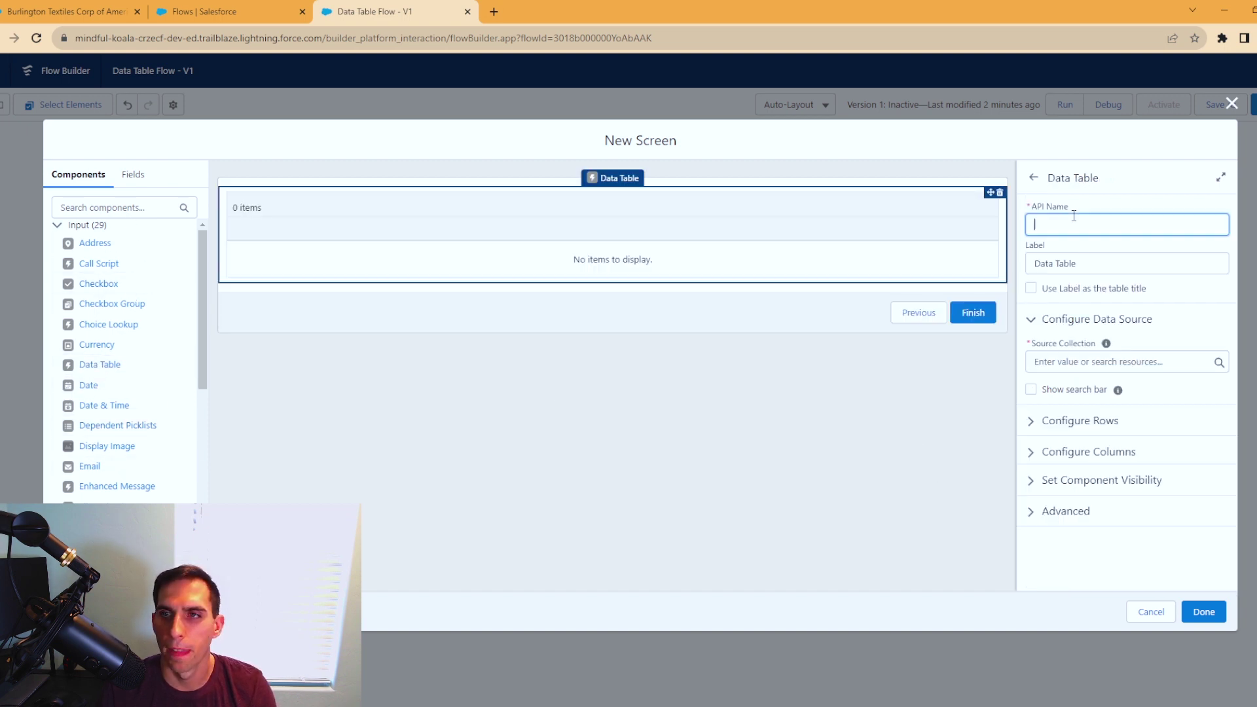
type("Contacts")
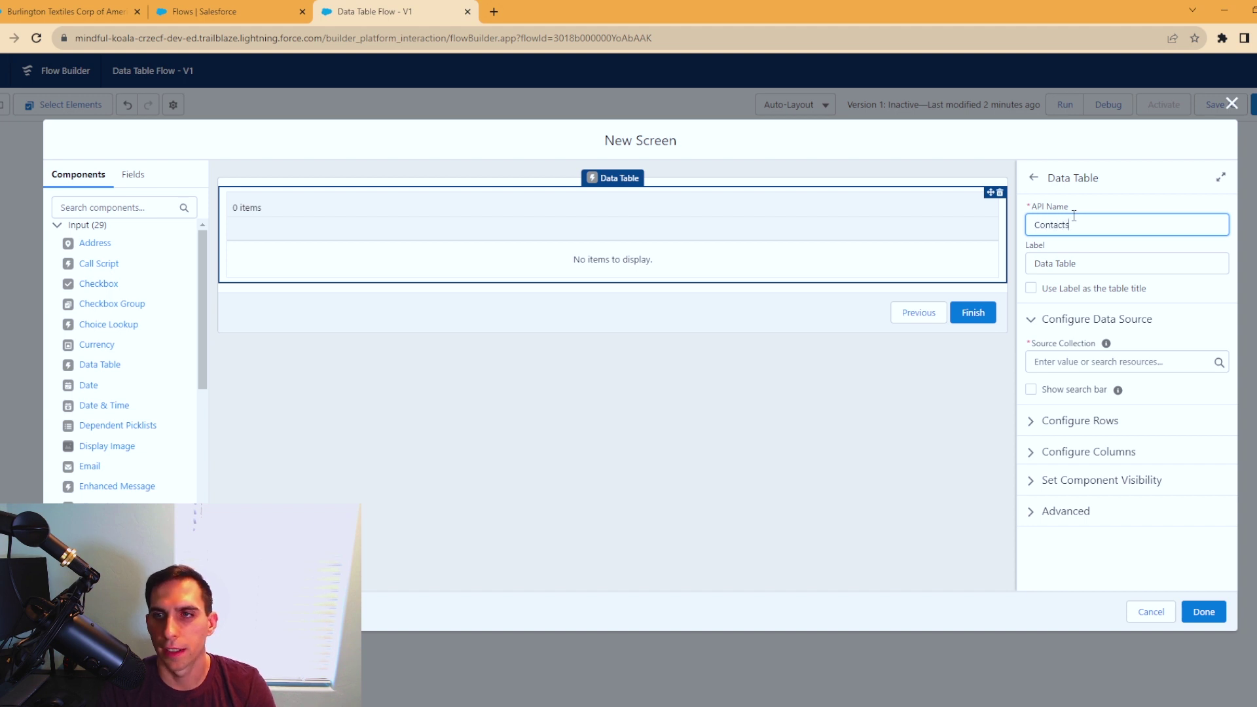
type("Datatable")
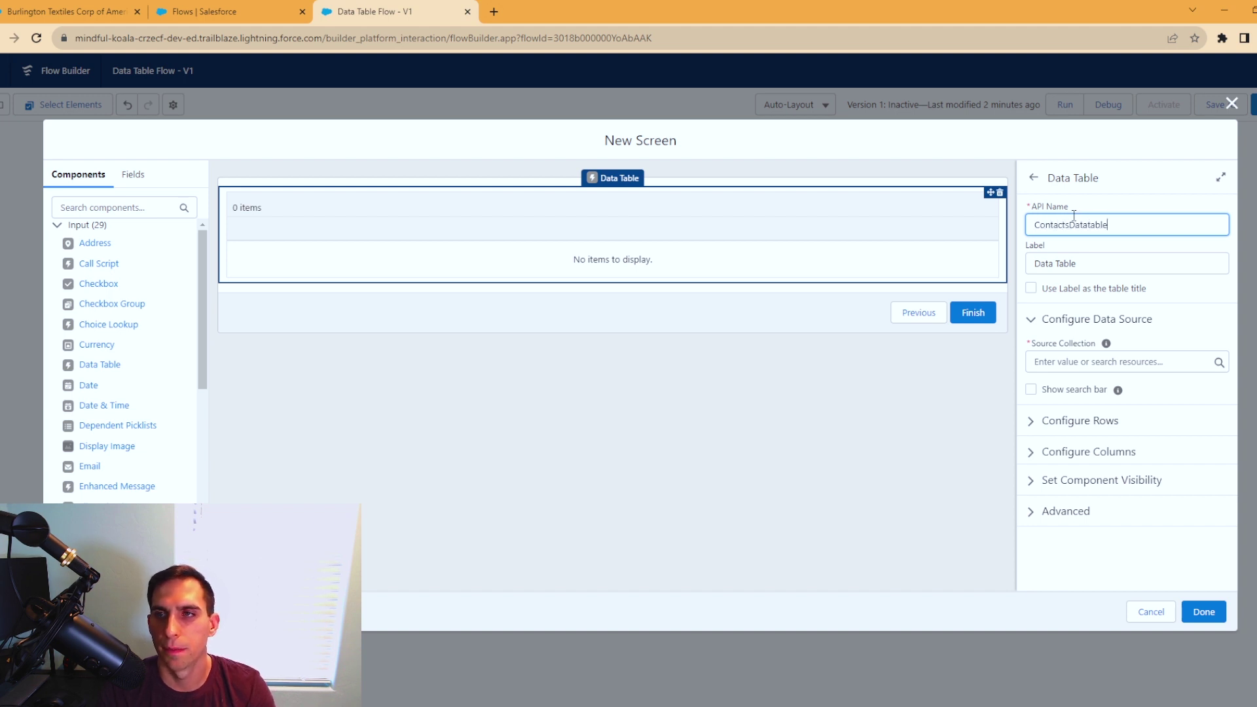
left_click(1137, 362)
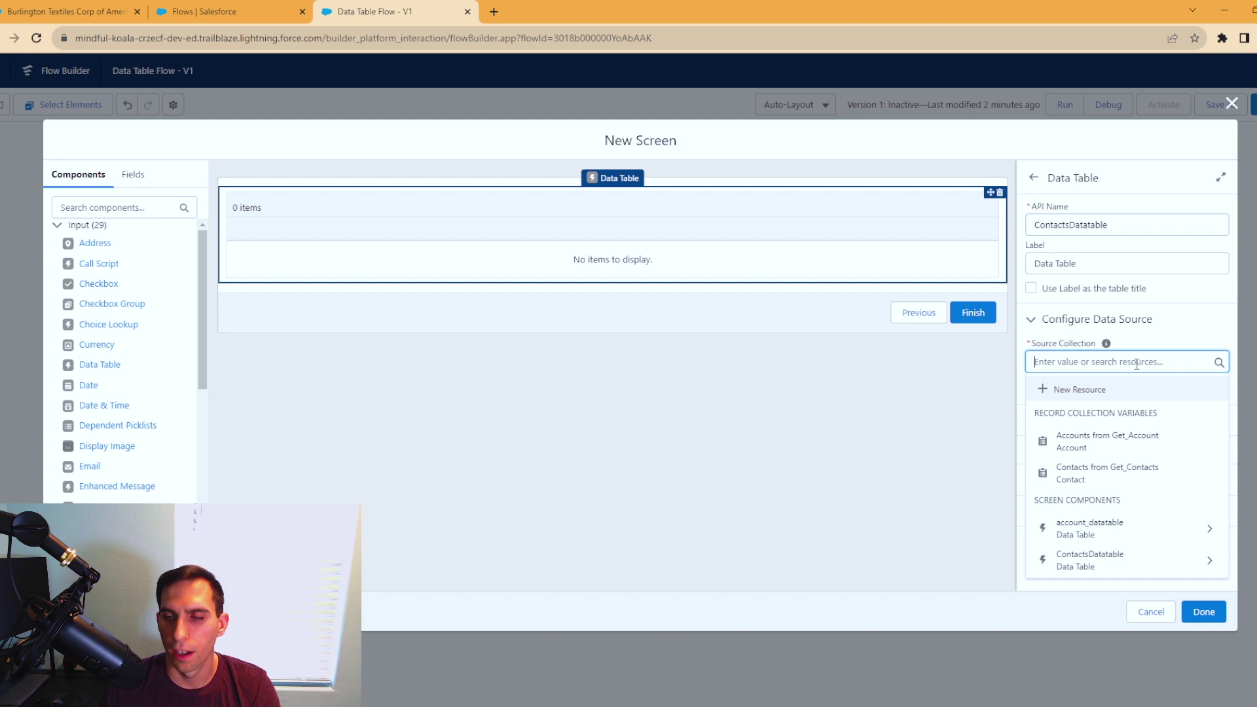
left_click(1132, 481)
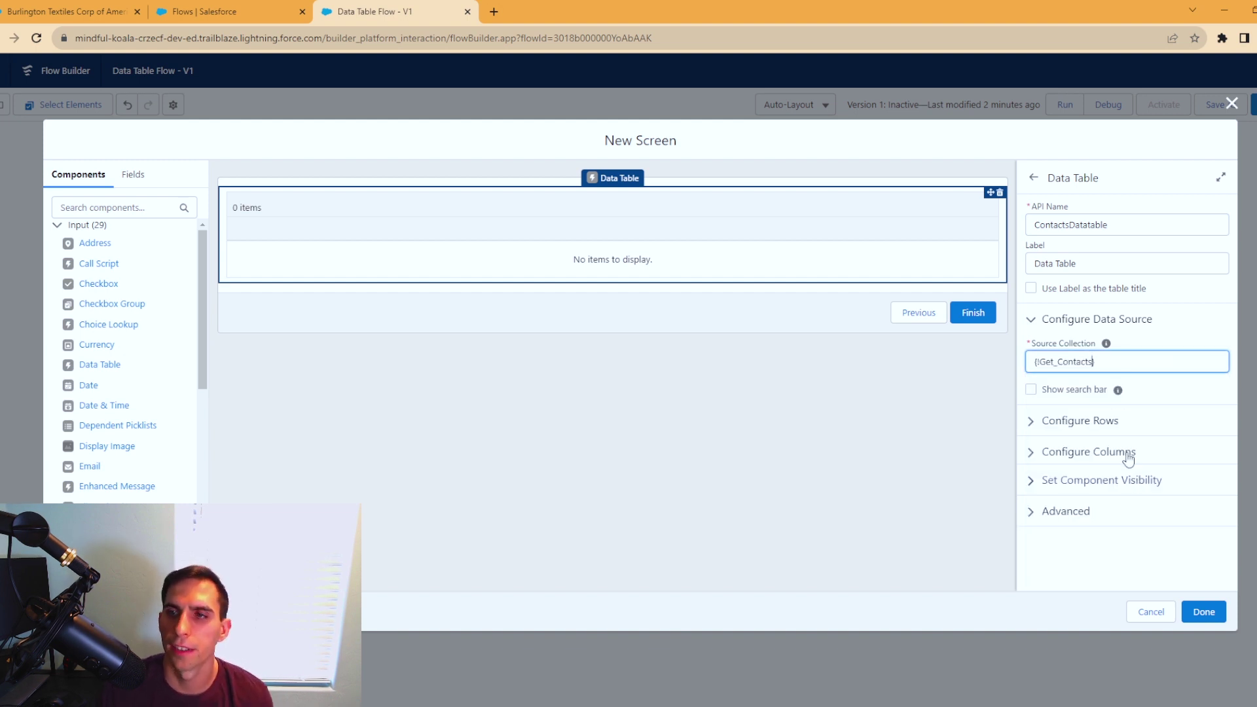
Step: Add Full Name and Mobile Phone columns to the contacts table
left_click(1067, 451)
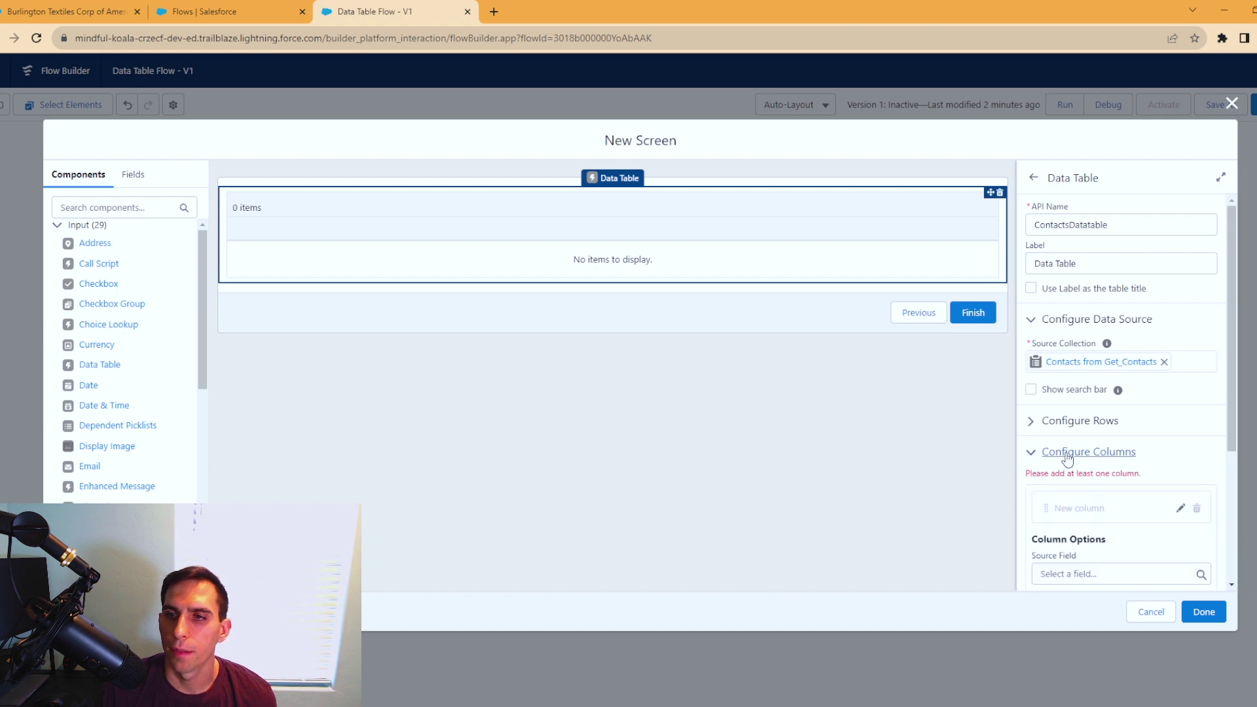
scroll(1080, 459, "down", 2)
left_click(1080, 436)
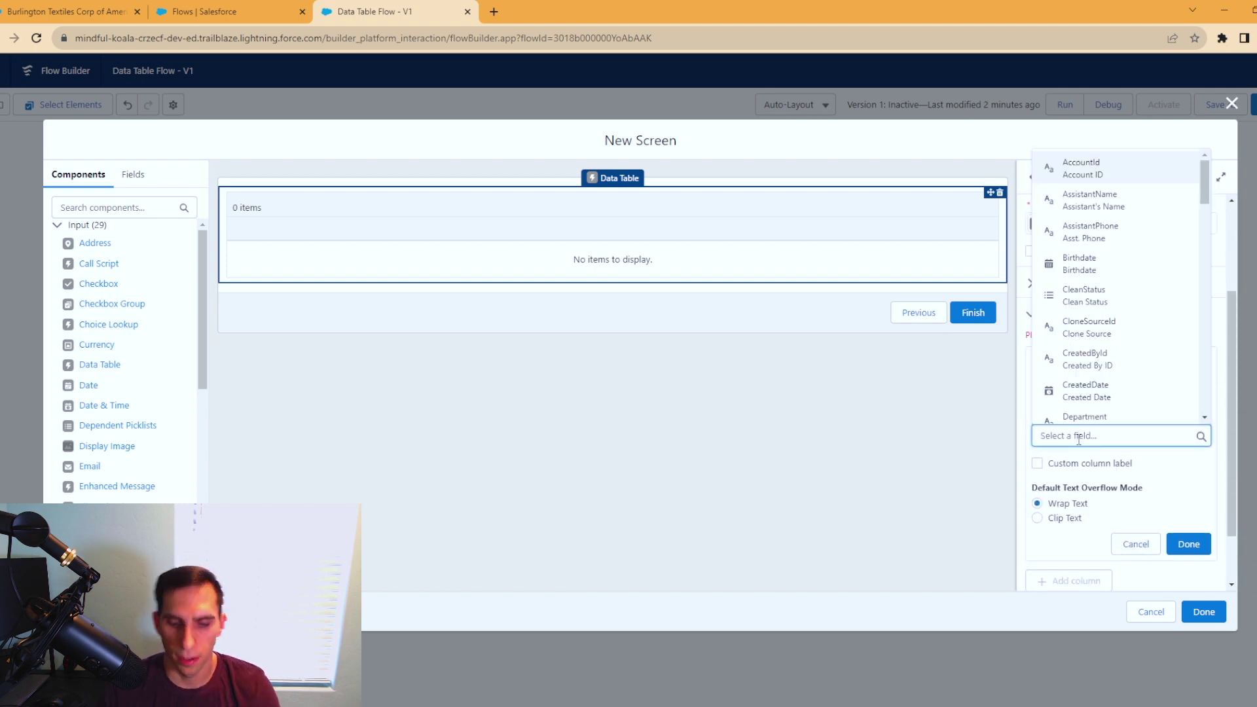
type("name")
left_click(1100, 411)
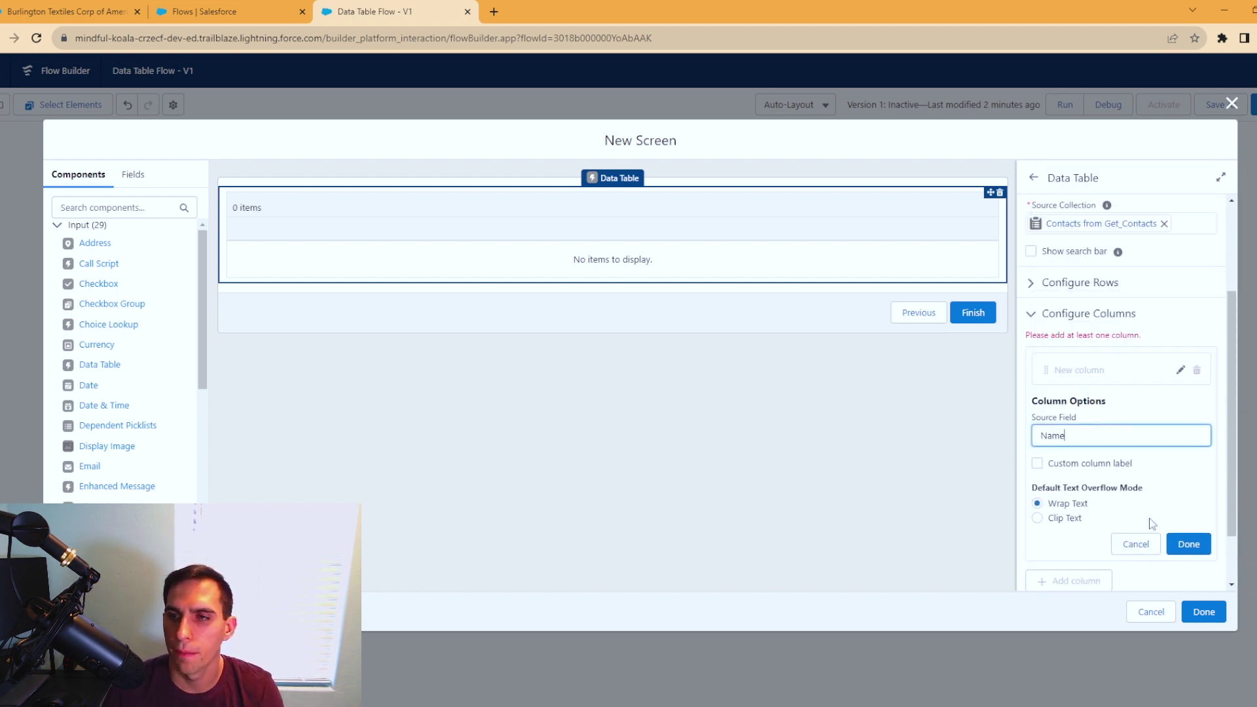
left_click(1188, 544)
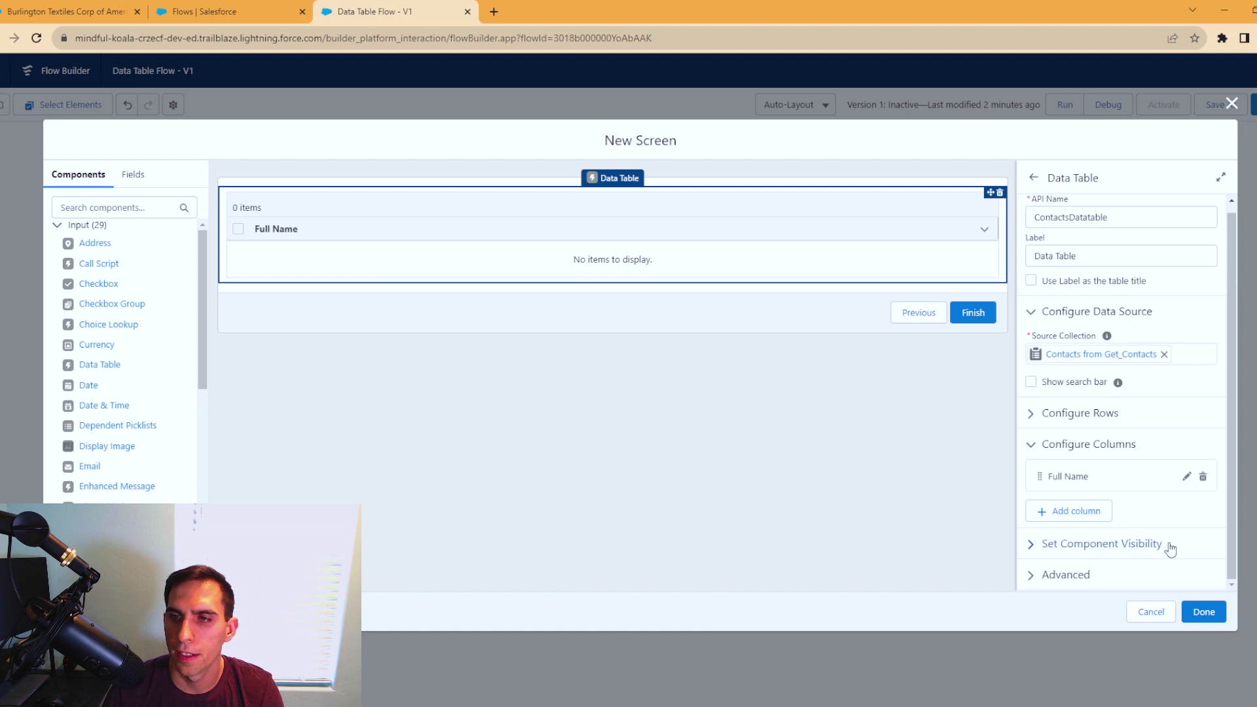
left_click(1074, 512)
scroll(1092, 550, "down", 2)
left_click(1080, 444)
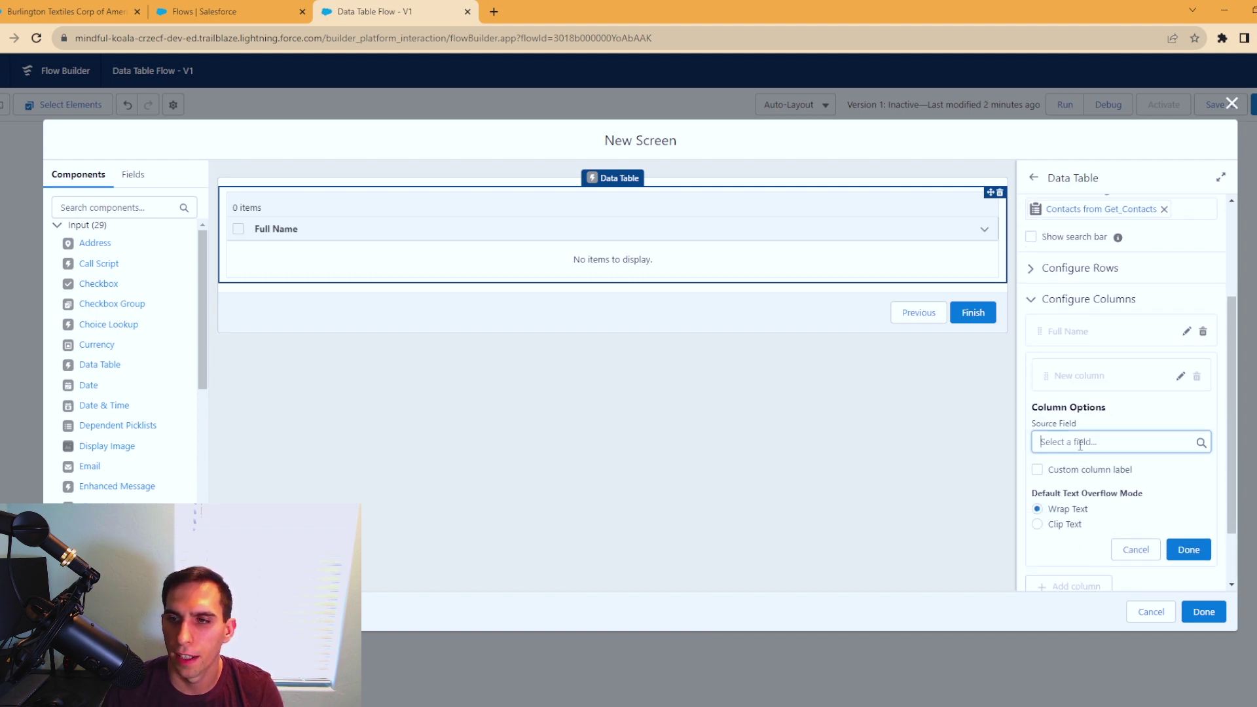
type("phone")
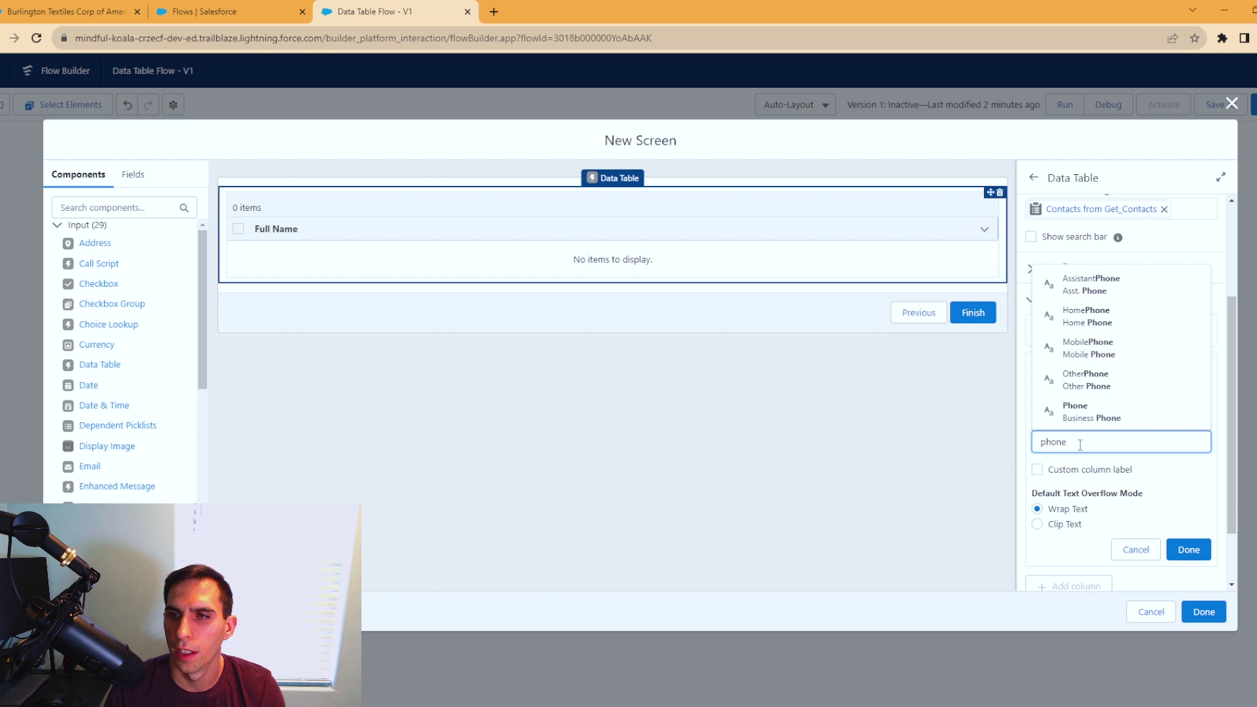
left_click(1097, 347)
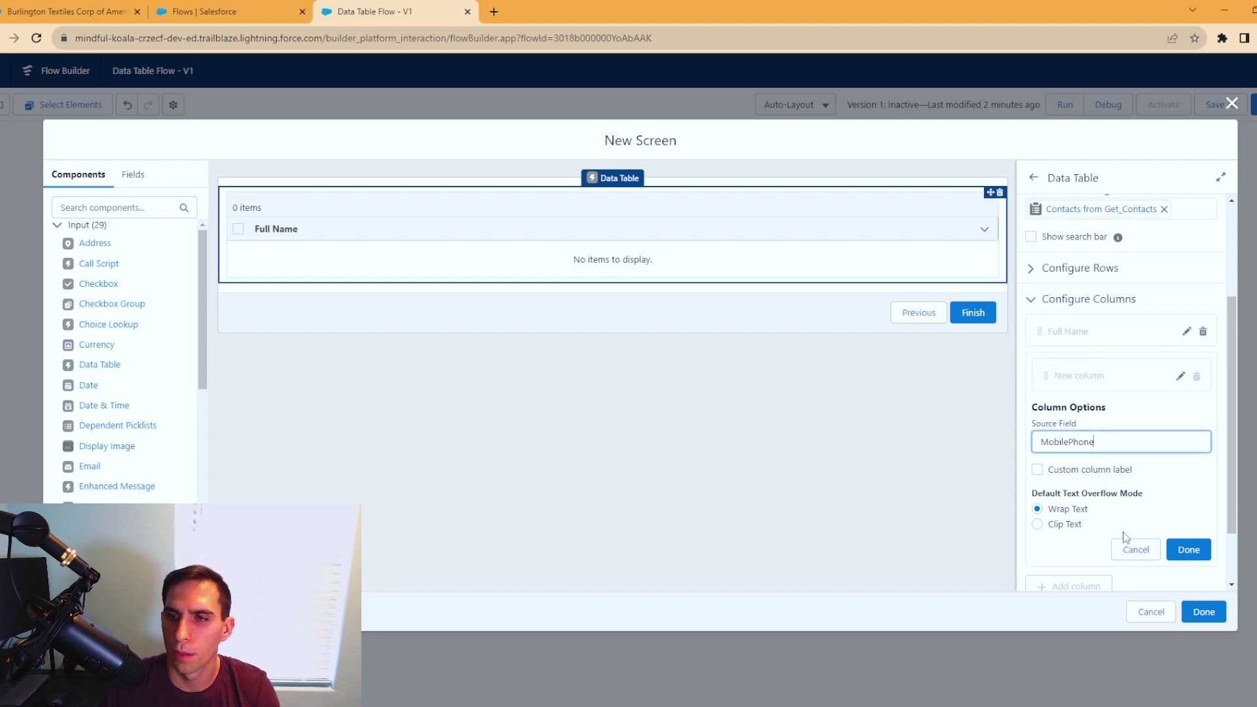
left_click(1187, 550)
Step: Add a third column showing the contact's Mailing Address
left_click(1075, 513)
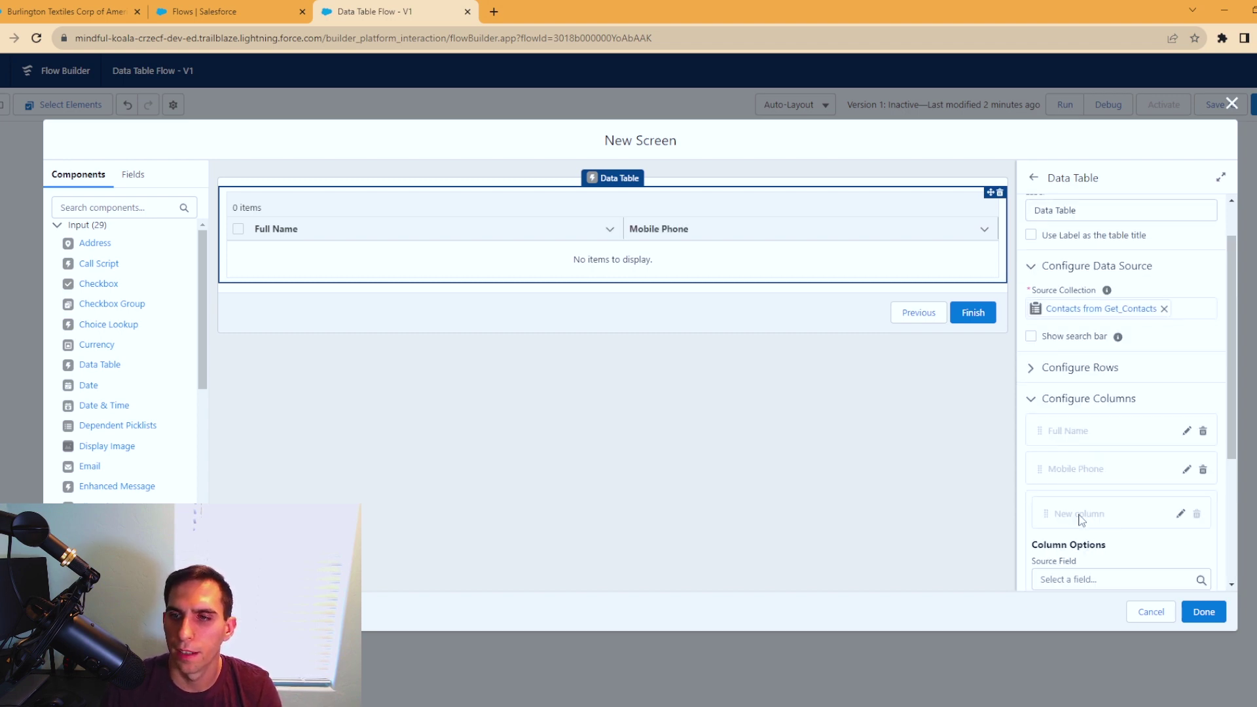
scroll(1080, 519, "down", 2)
left_click(1085, 444)
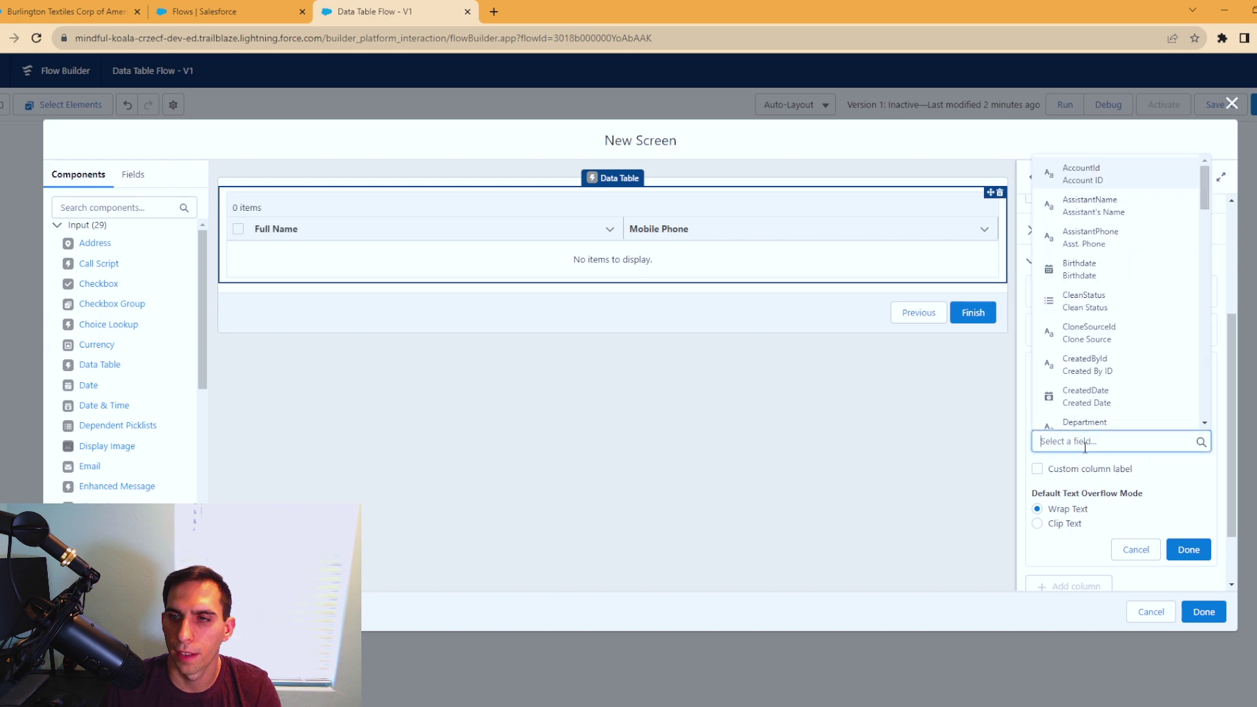
type("add")
left_click(1086, 374)
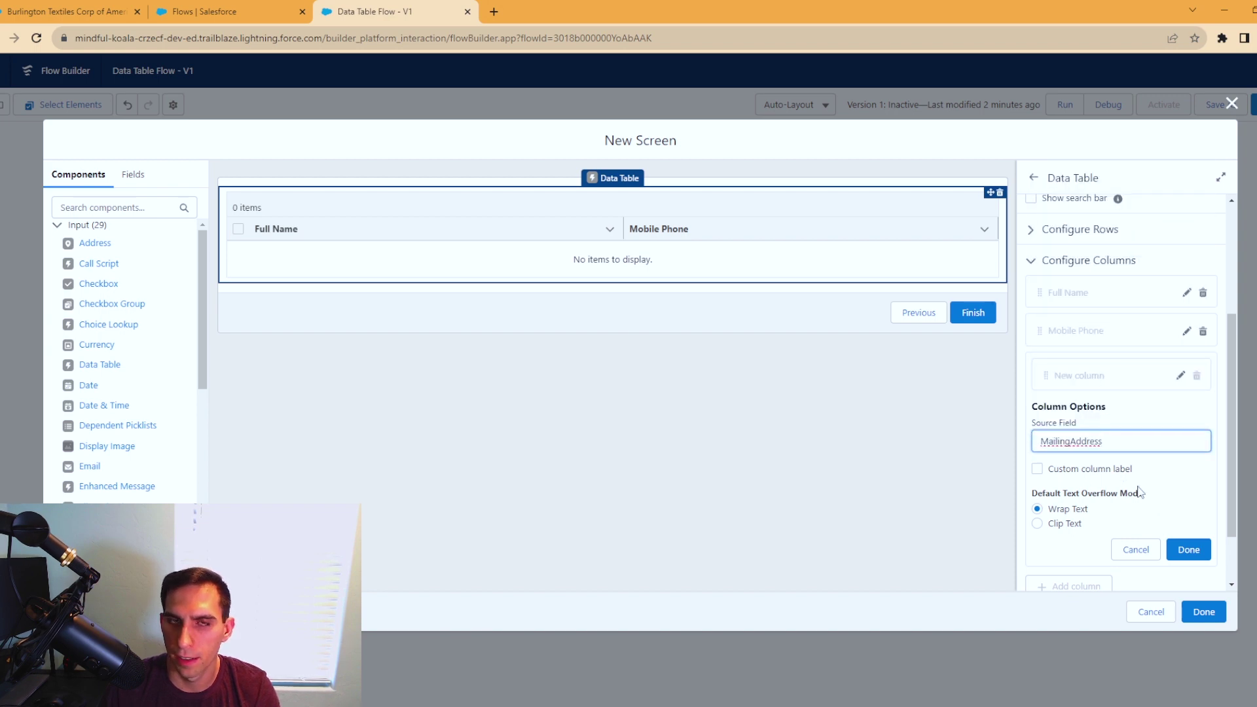
left_click(1188, 550)
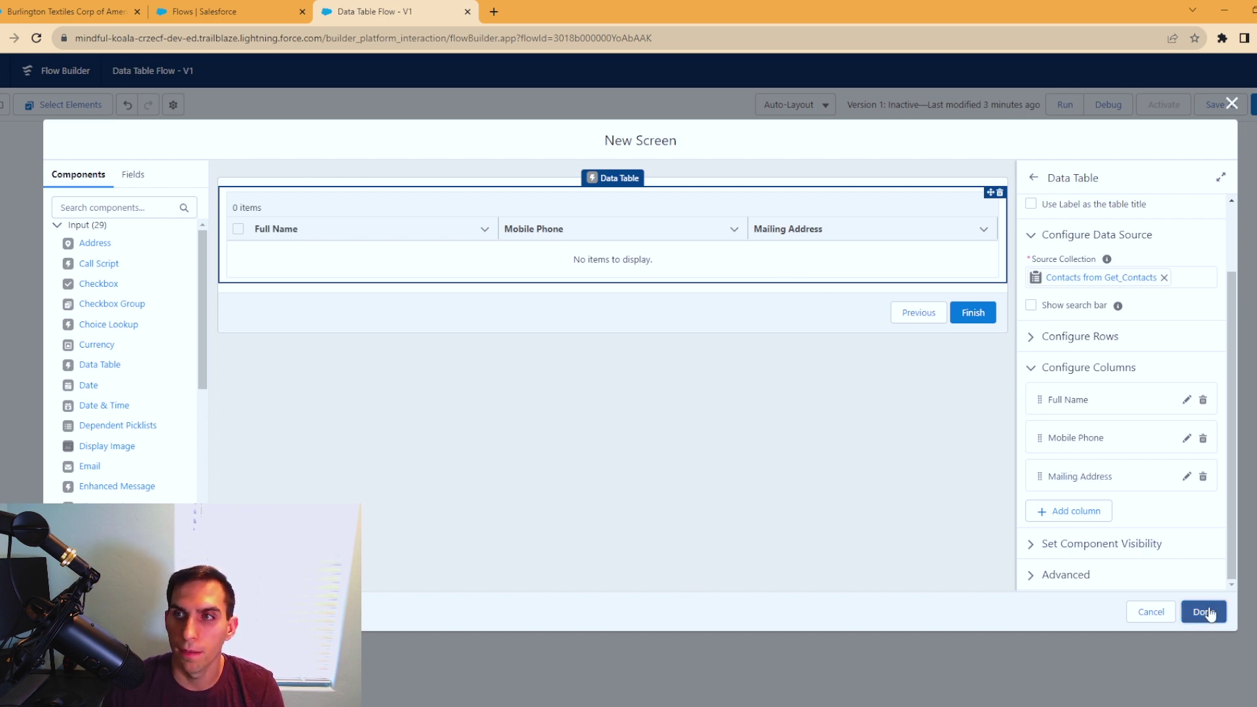
Step: Save Screen3 and start a debug run with the default options
left_click(1209, 613)
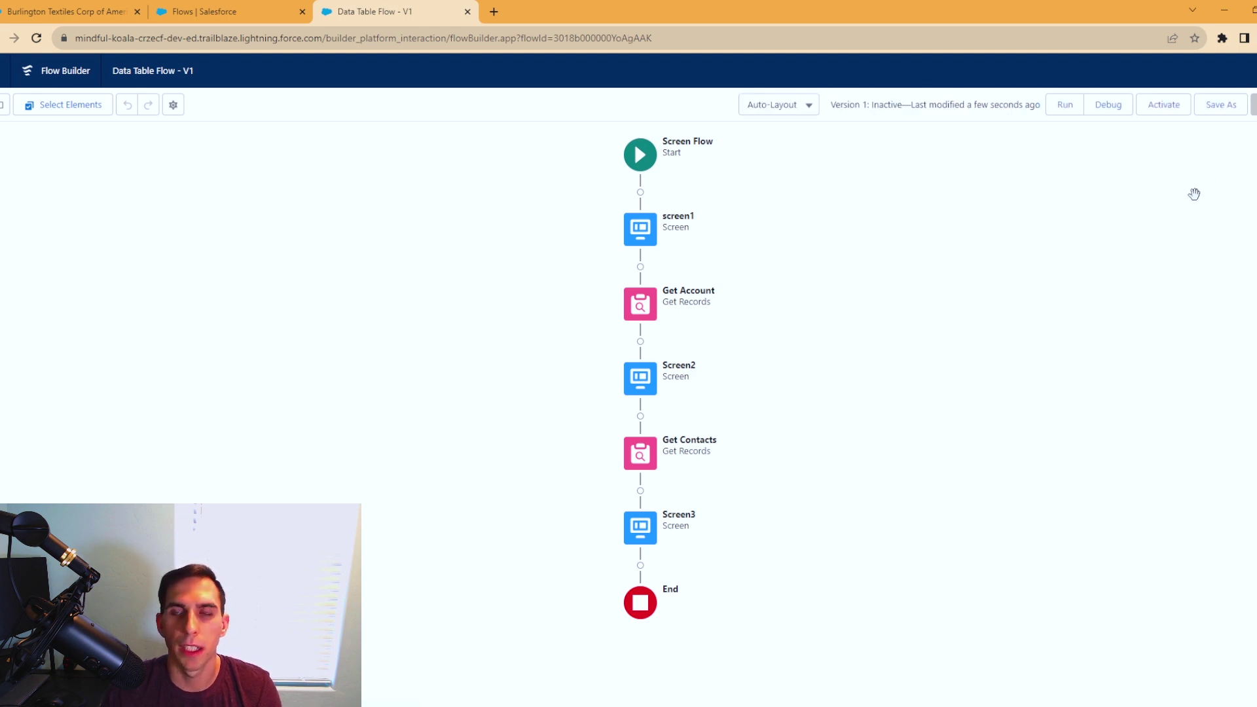
left_click(1108, 105)
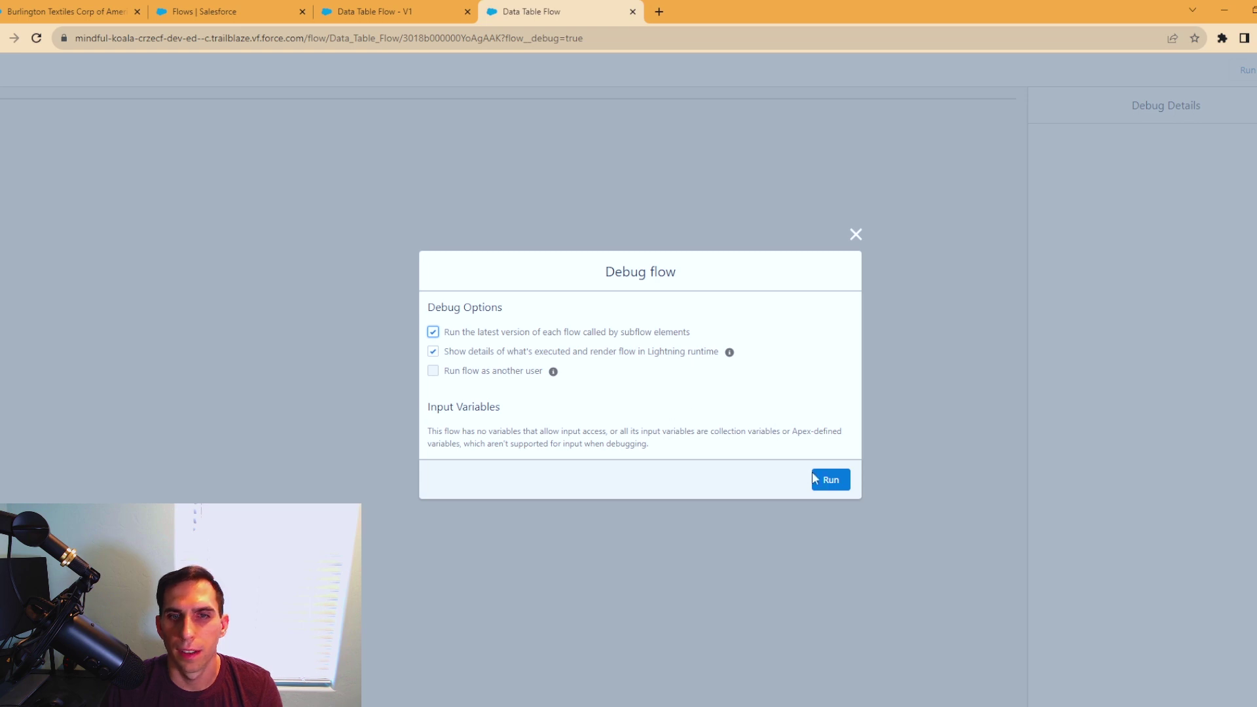
left_click(825, 480)
Step: Search 'burlington', select Burlington Textiles Corp of America, and view its 2 contacts
left_click(378, 127)
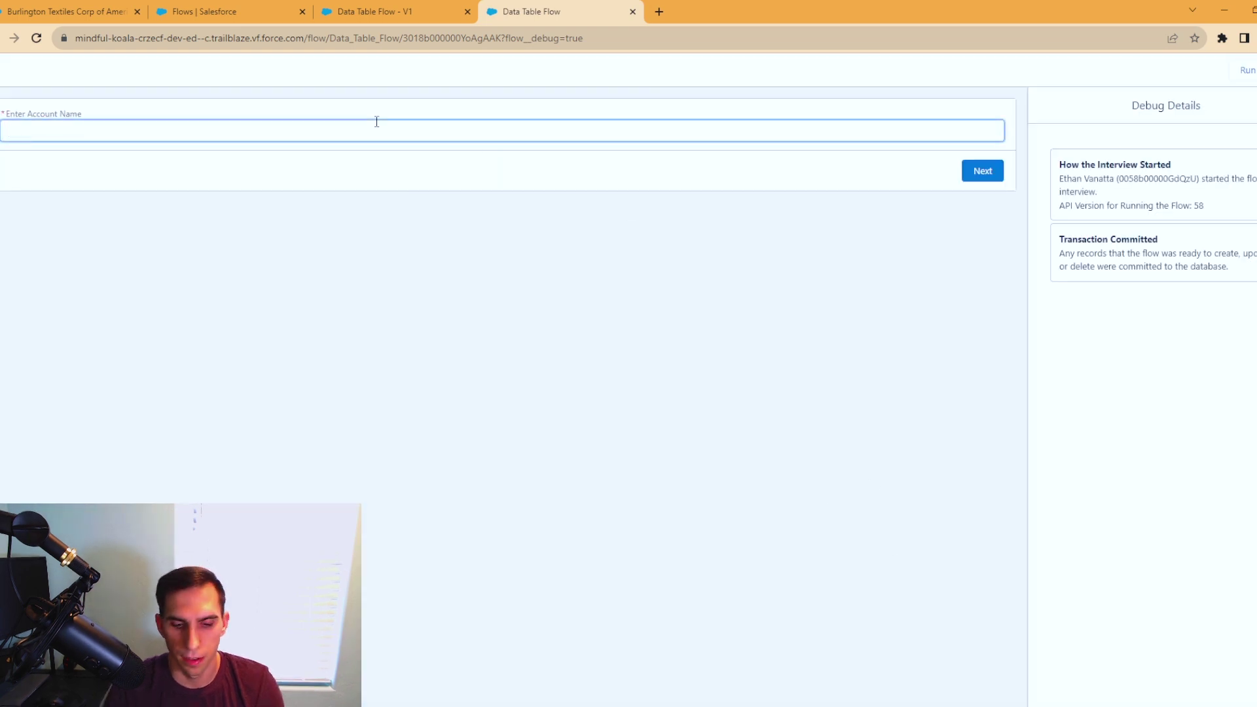
type("burlington")
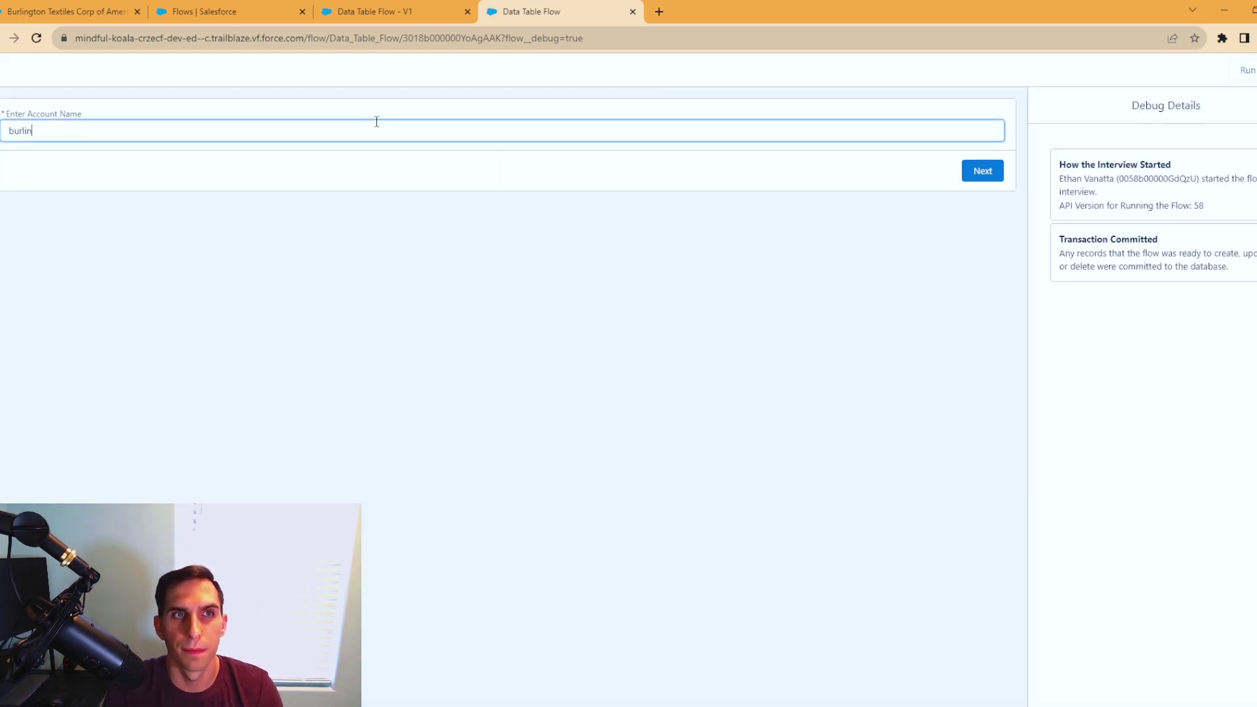
left_click(979, 174)
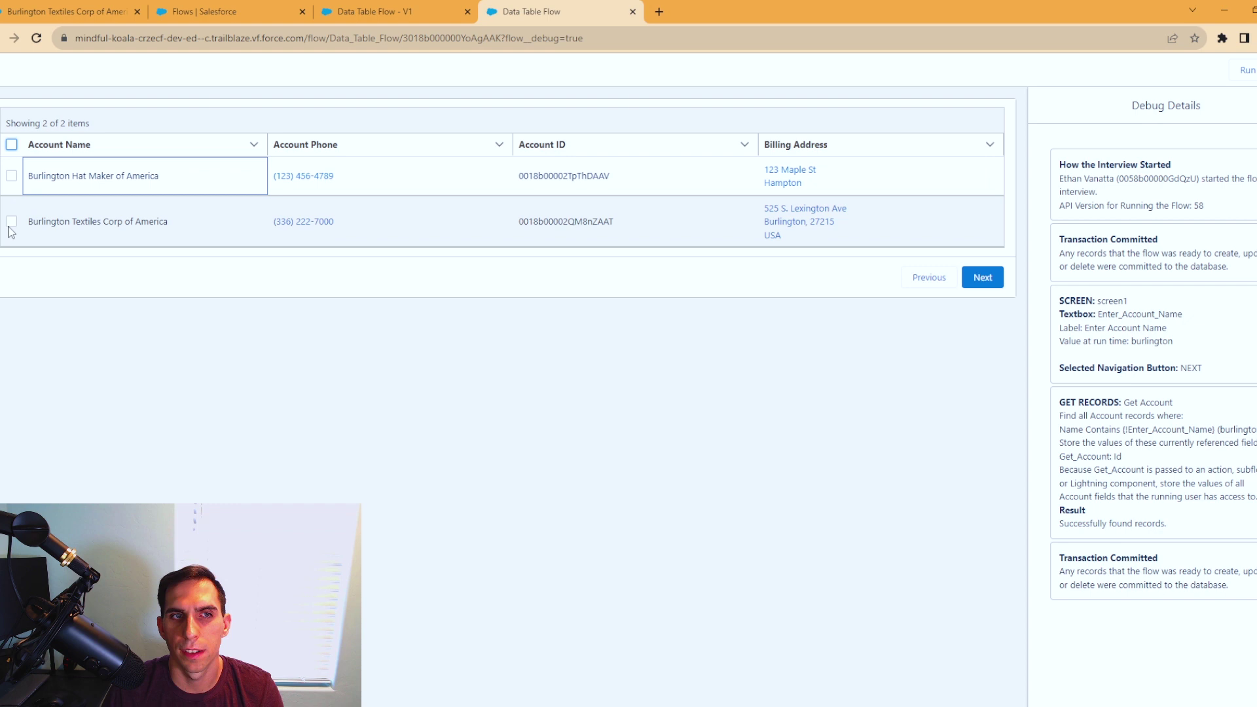
left_click(11, 221)
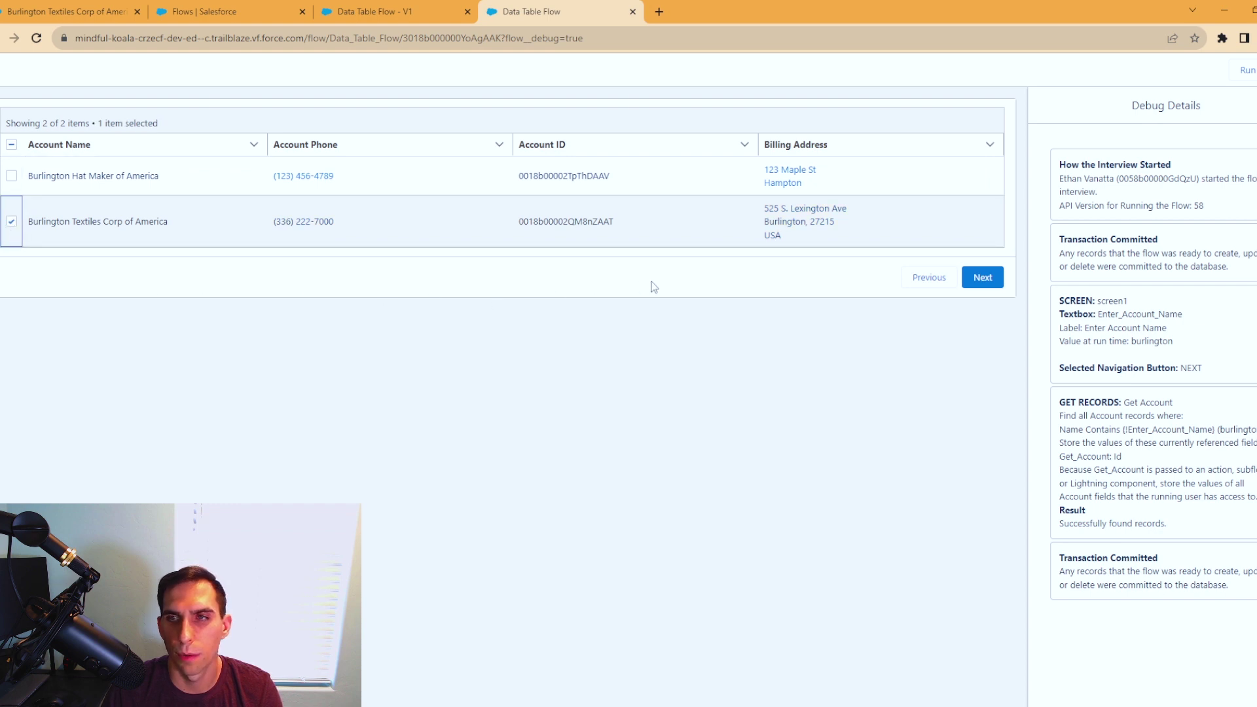
left_click(982, 278)
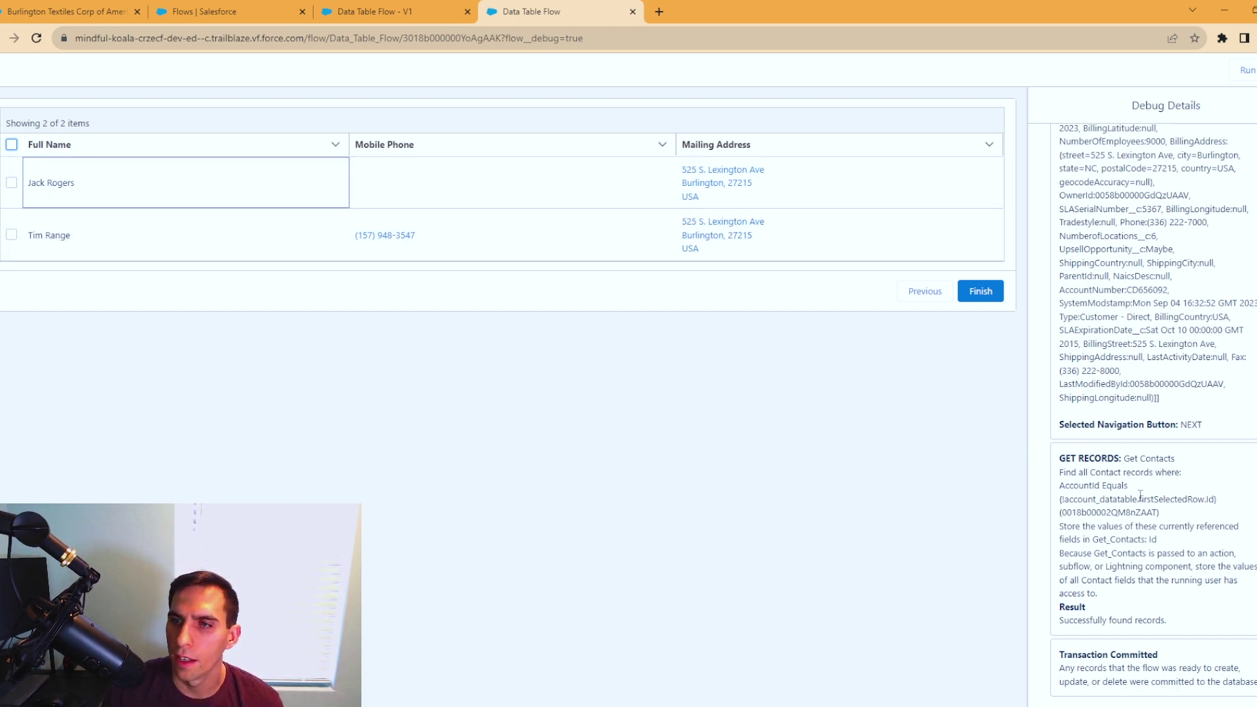
scroll(1140, 499, "up", 5)
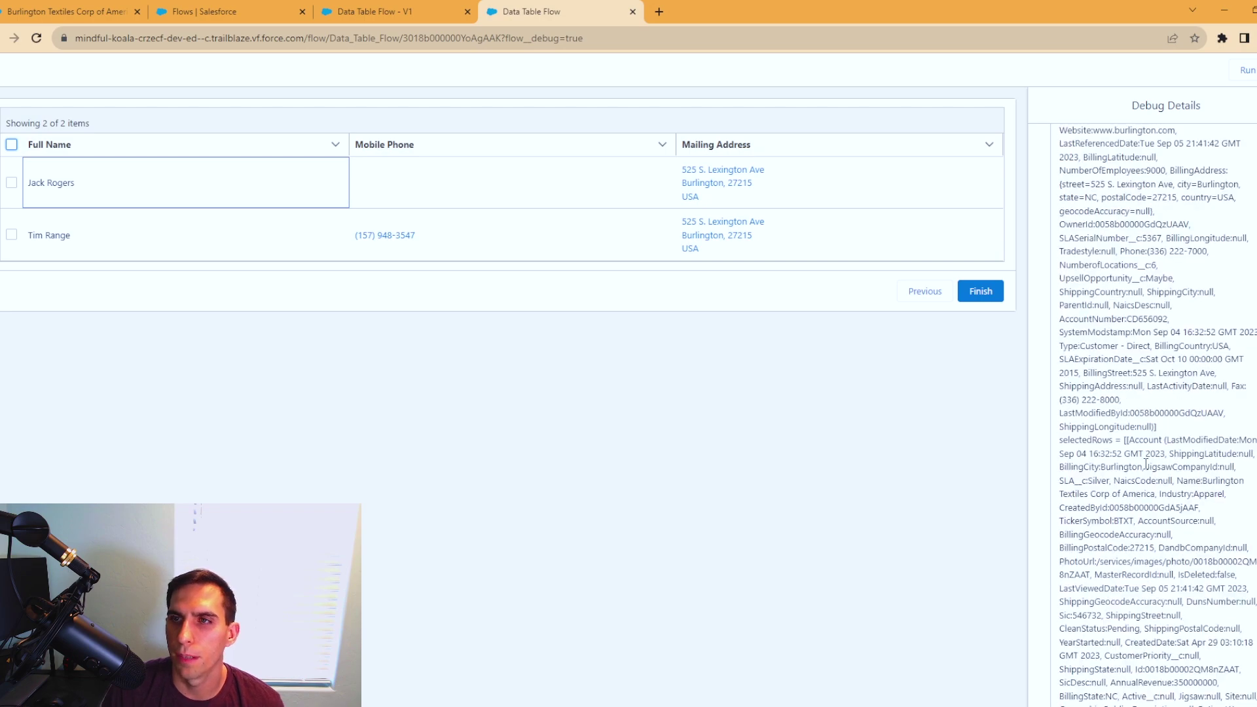
scroll(1140, 499, "up", 10)
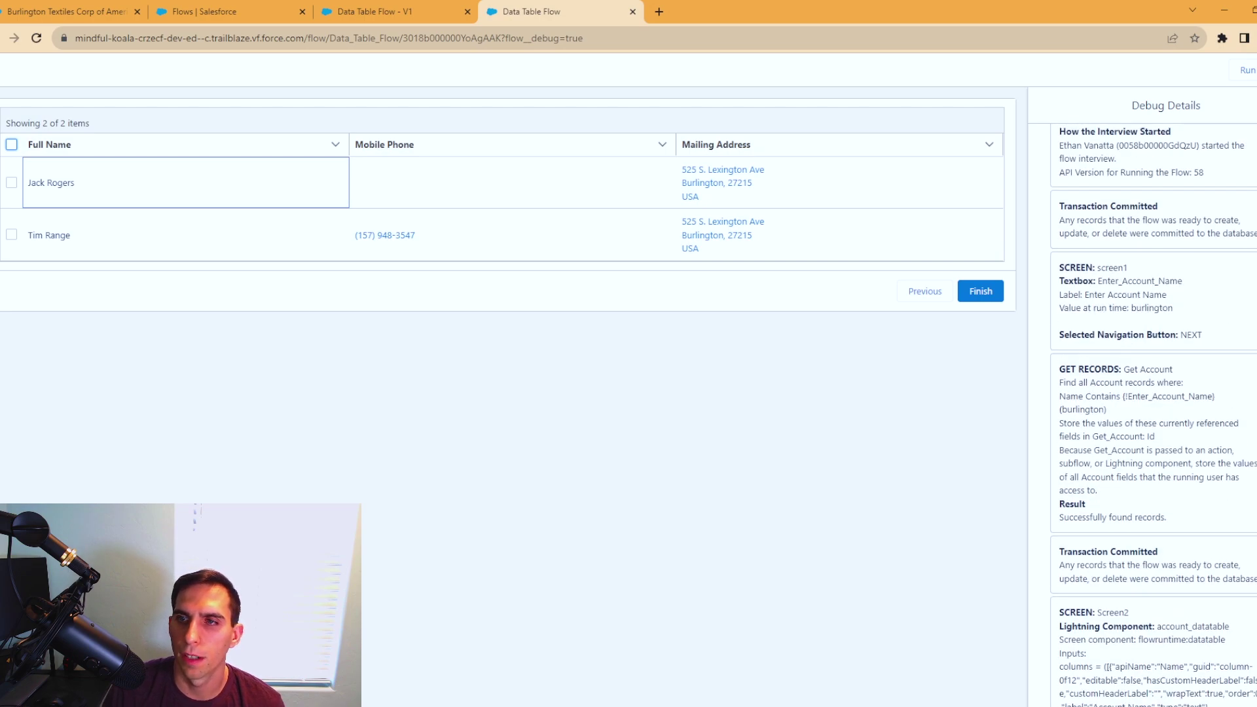
scroll(1140, 499, "down", 15)
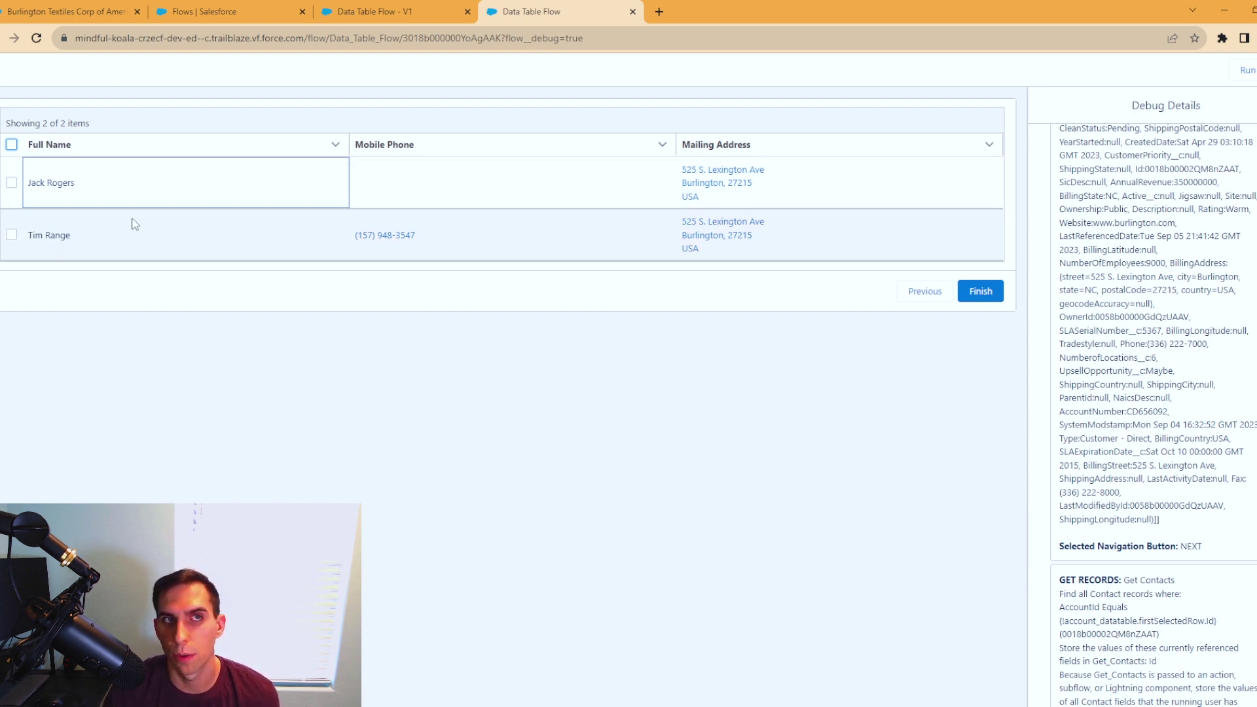
left_click(72, 11)
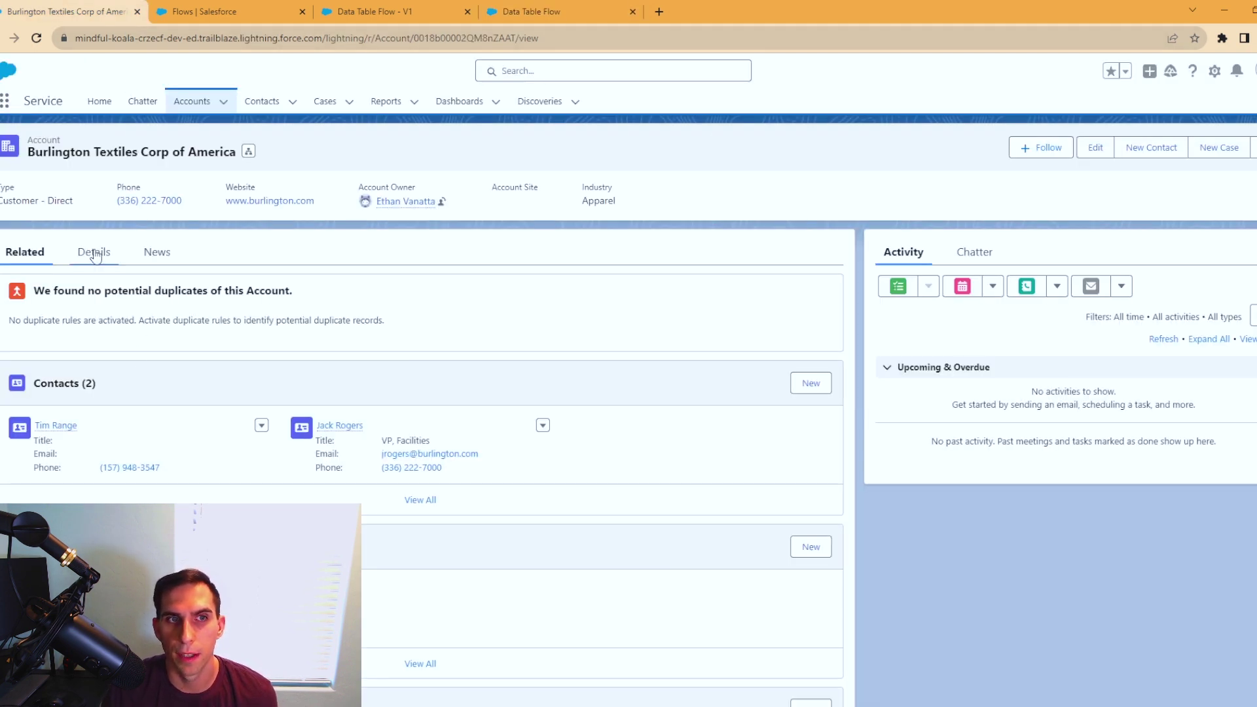
left_click(94, 254)
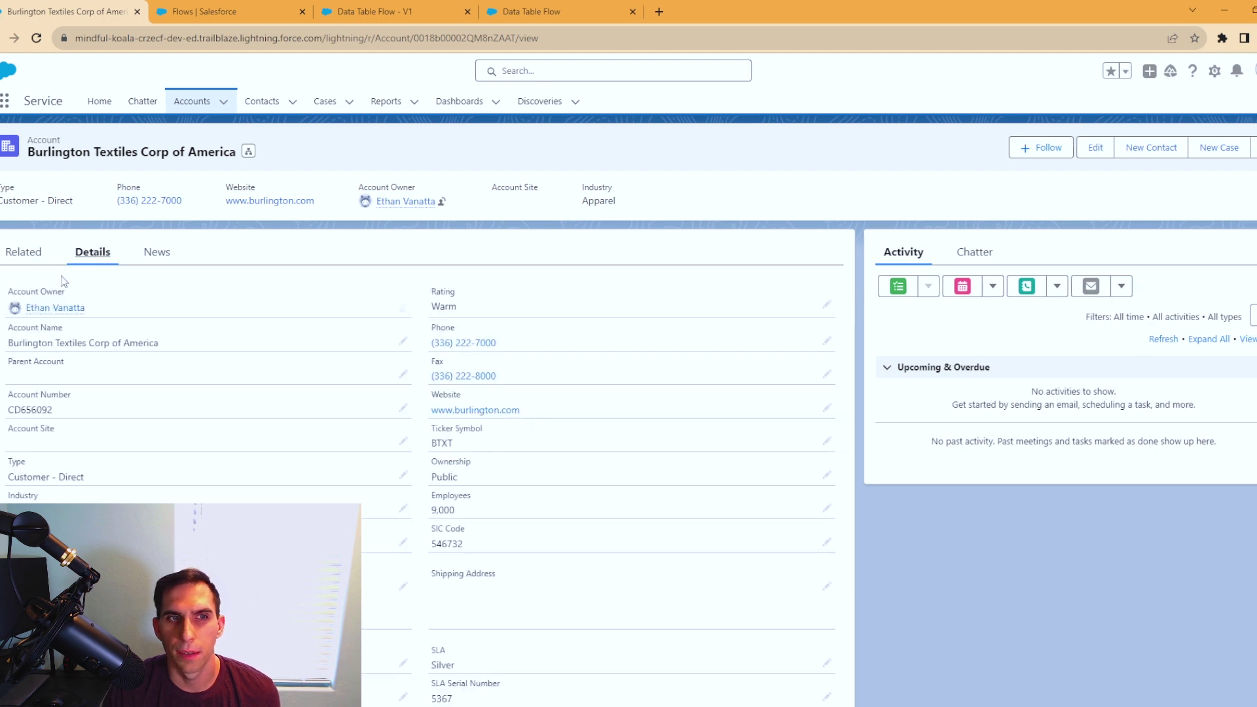
left_click(24, 253)
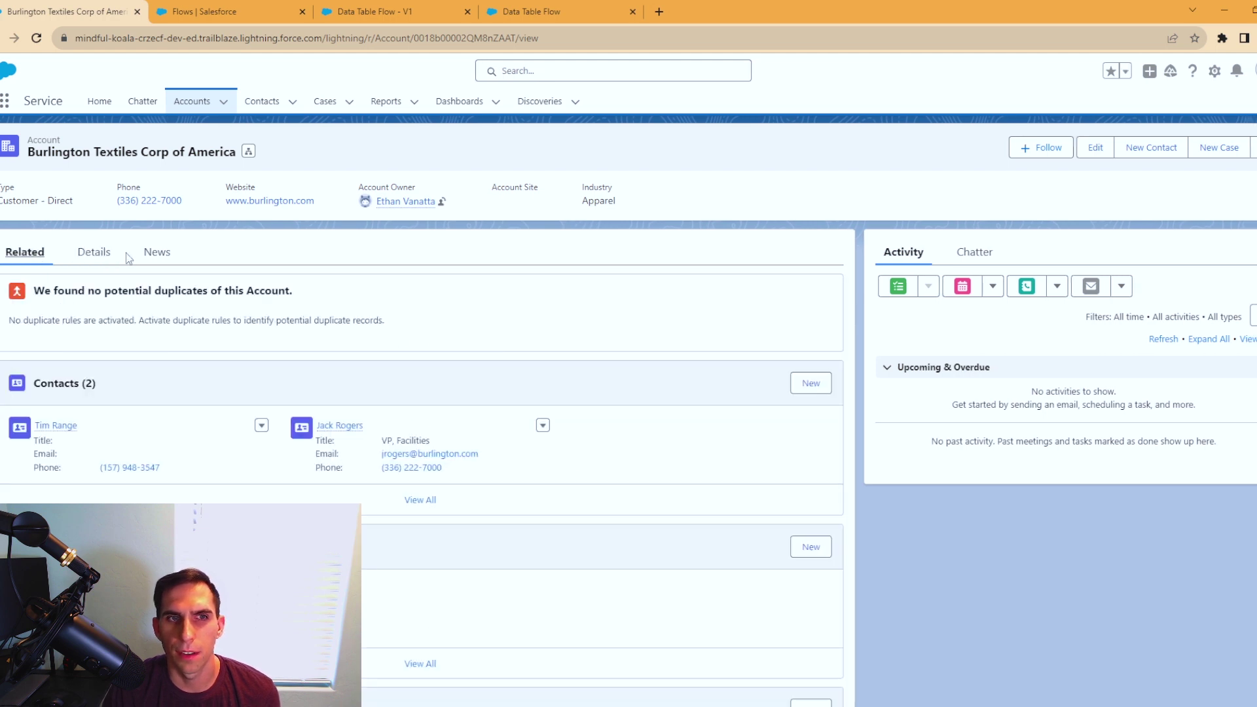
left_click(65, 385)
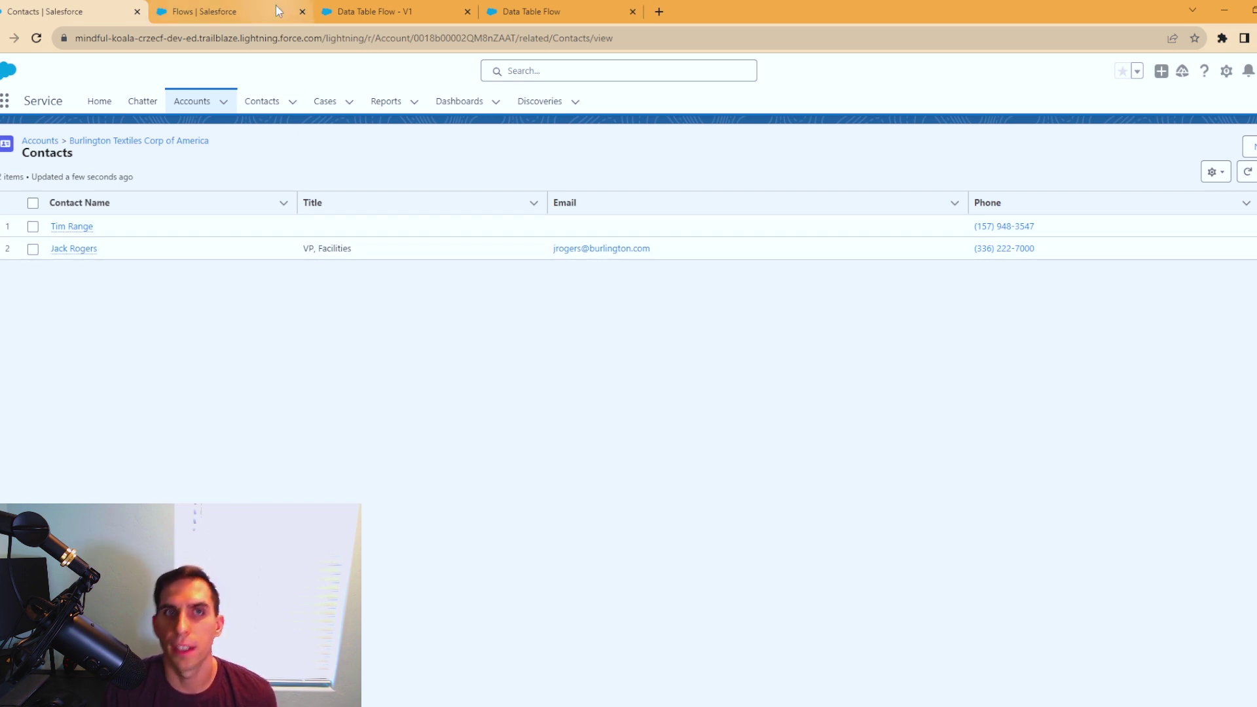
left_click(544, 11)
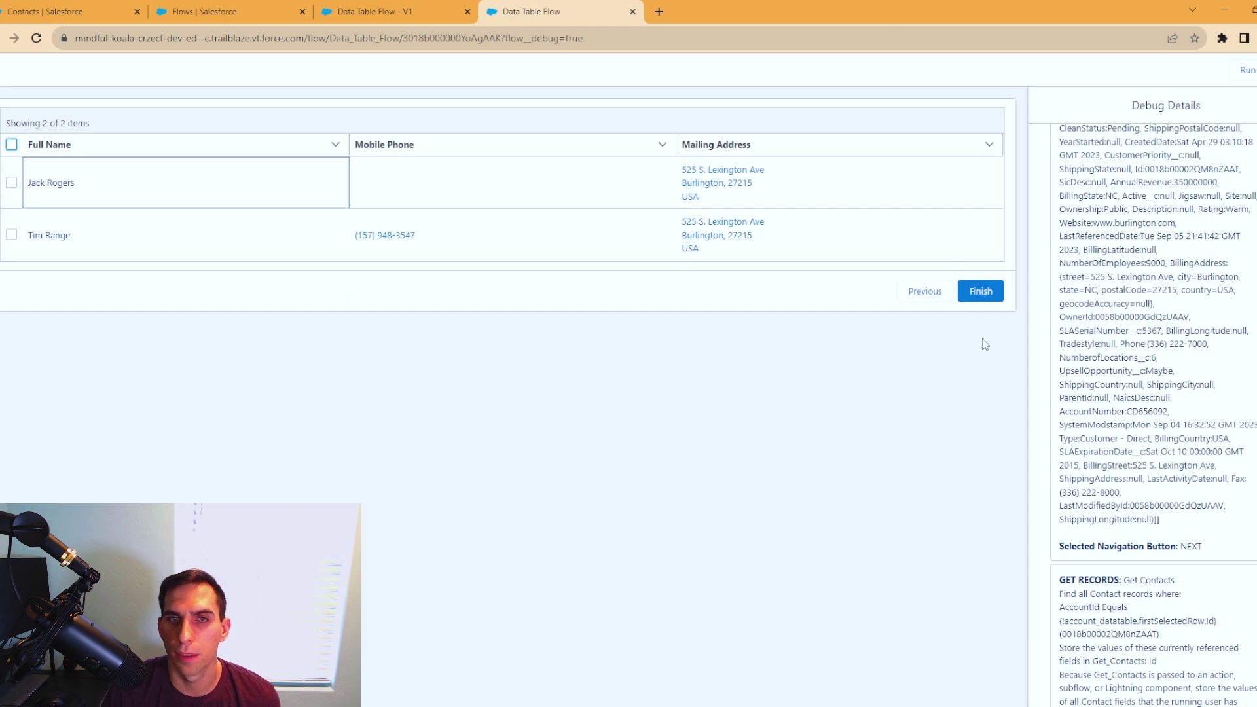
Step: Finish the debug run and close the Data Table Flow tab
left_click(982, 292)
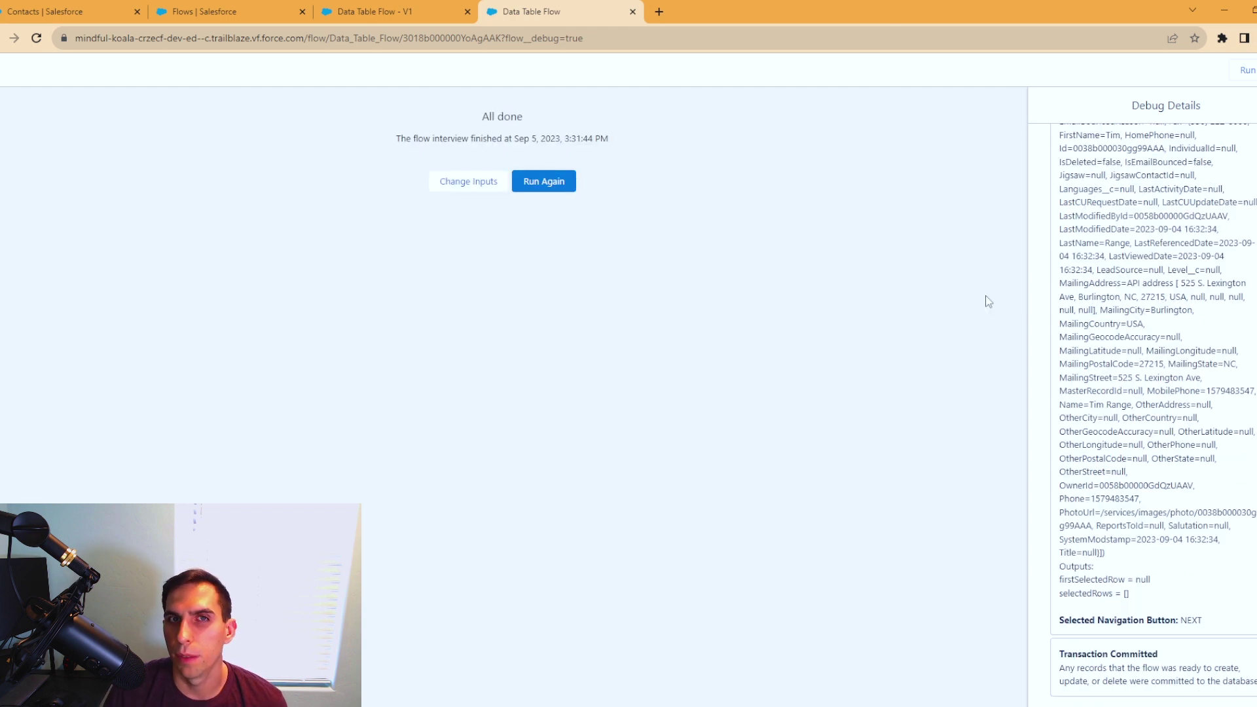
left_click(633, 11)
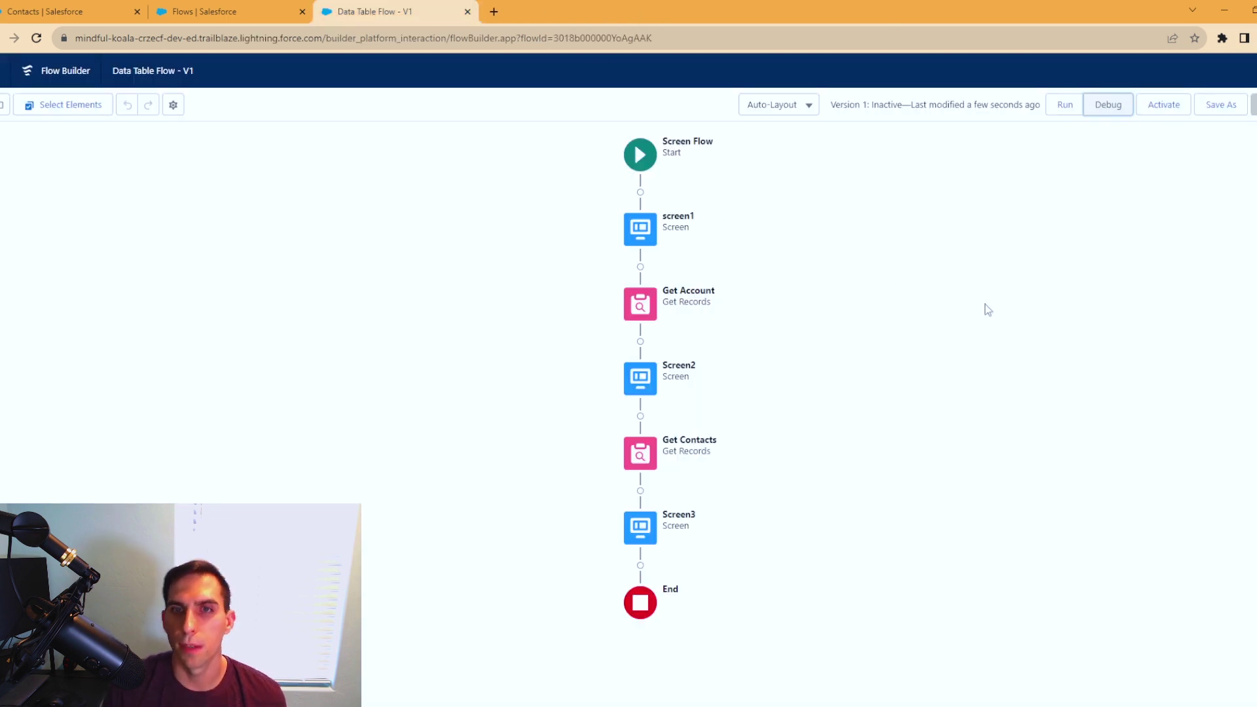